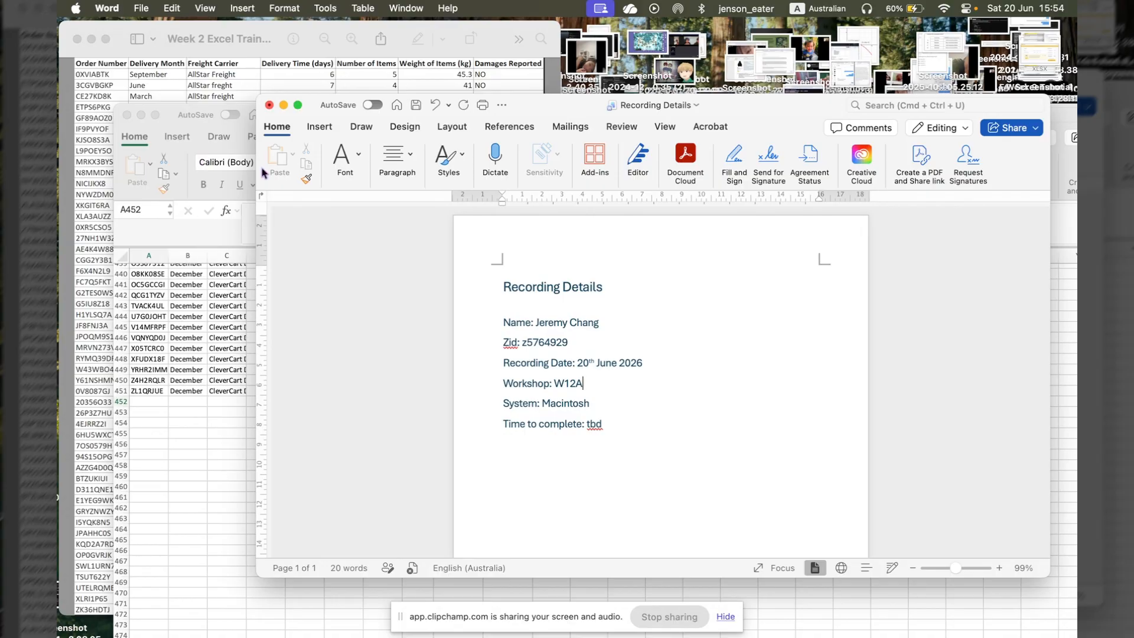
- Look over the Week 3 Excel Training Data (1) workbook in Excel and the picture of the Week 2 additional data in Preview
{"action": "left_click", "coordinate": [182, 383]}
{"action": "scroll", "coordinate": [368, 381], "scroll_direction": "up", "scroll_amount": 20}
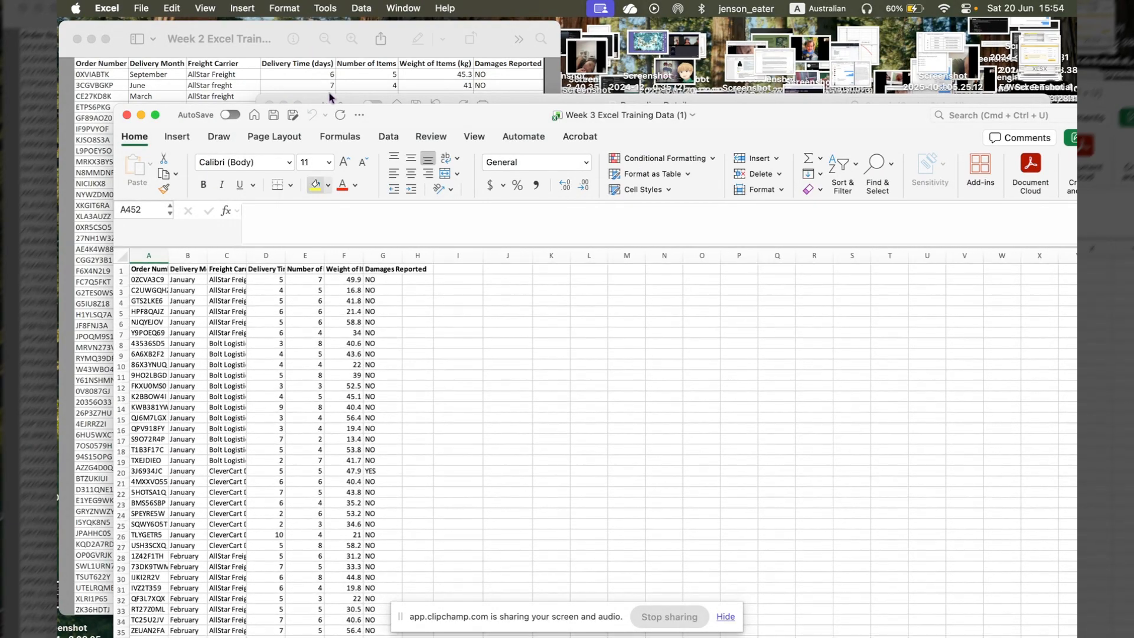
{"action": "left_click", "coordinate": [326, 75]}
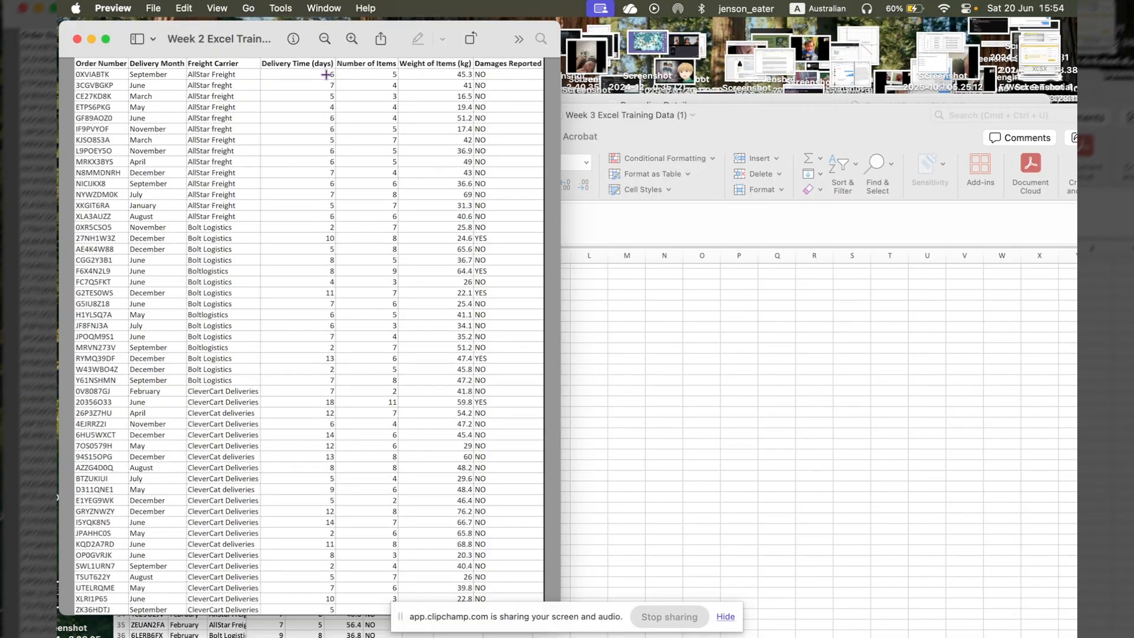
{"action": "left_click", "coordinate": [658, 136]}
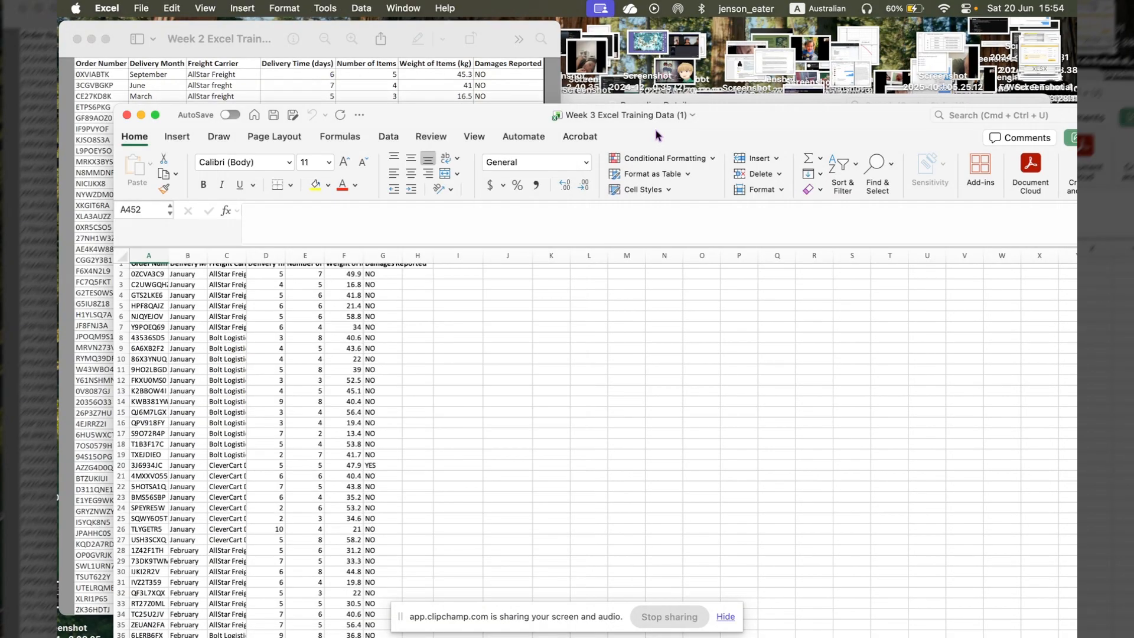
{"action": "left_click_drag", "start_coordinate": [648, 117], "coordinate": [646, 83]}
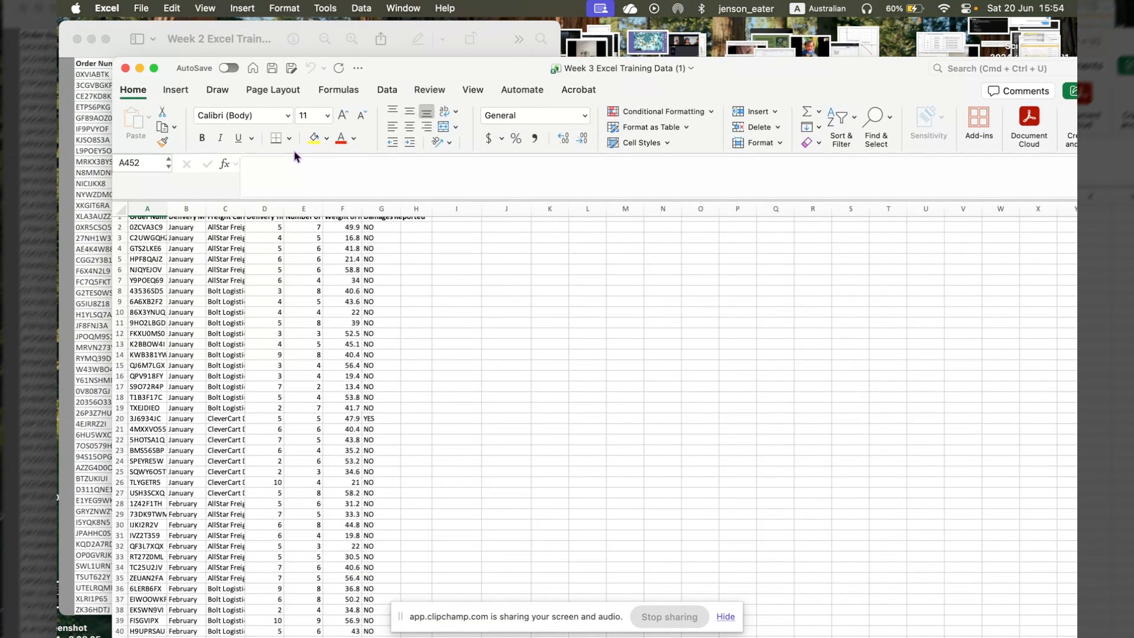
- Try to import the table from the picture file Week 2 Excel Training Additional Data (2).jpg into the workbook
{"action": "left_click", "coordinate": [387, 90]}
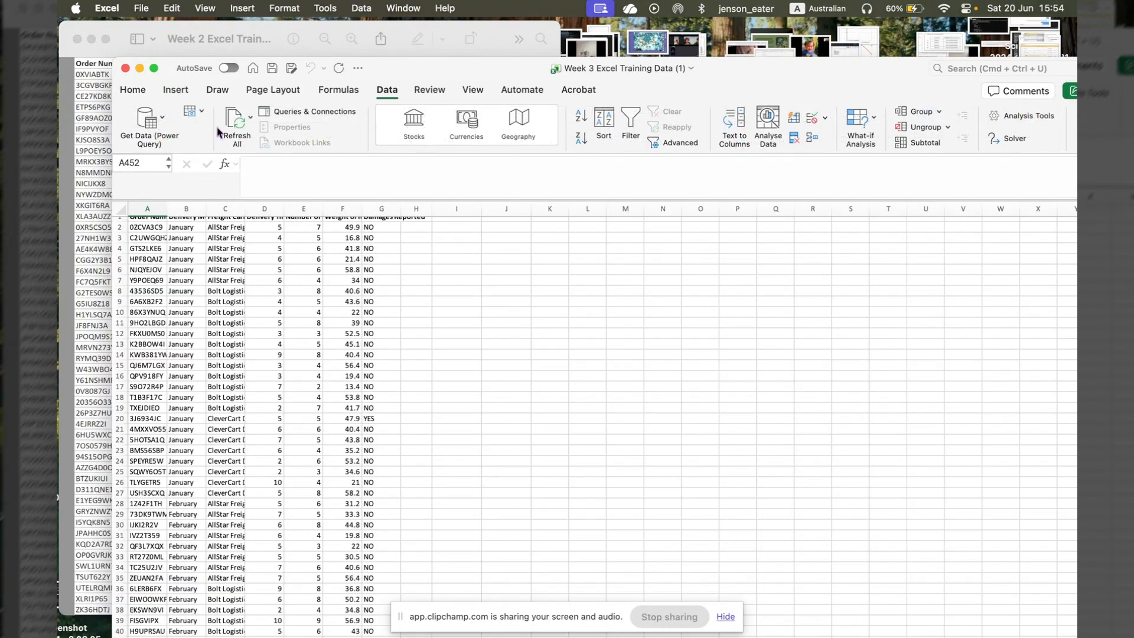
{"action": "left_click", "coordinate": [202, 113]}
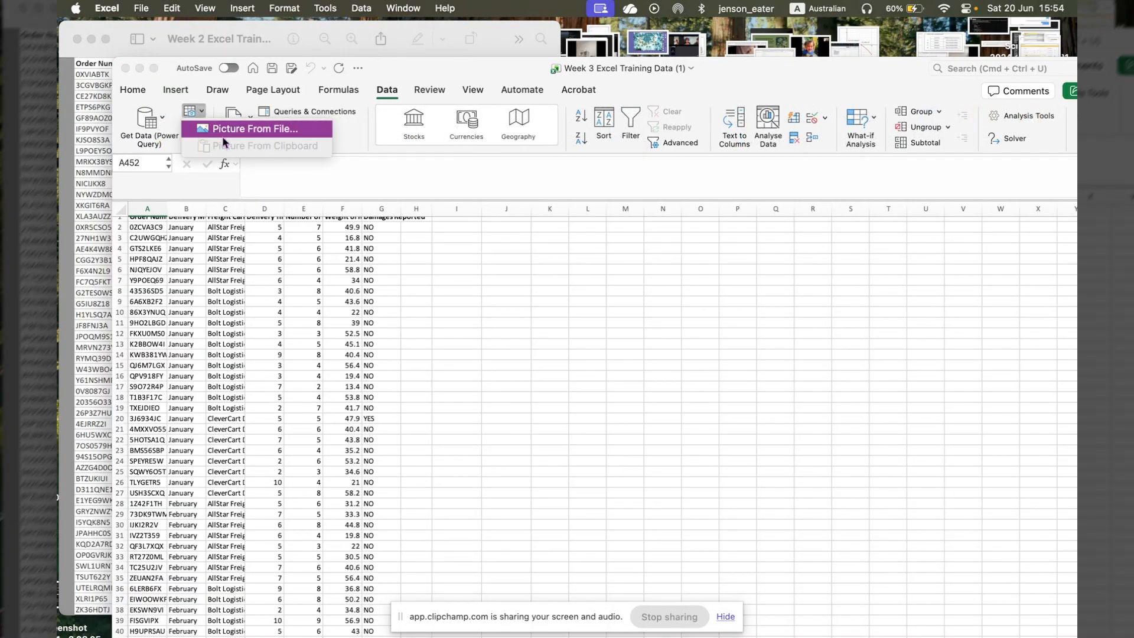
{"action": "left_click", "coordinate": [261, 129]}
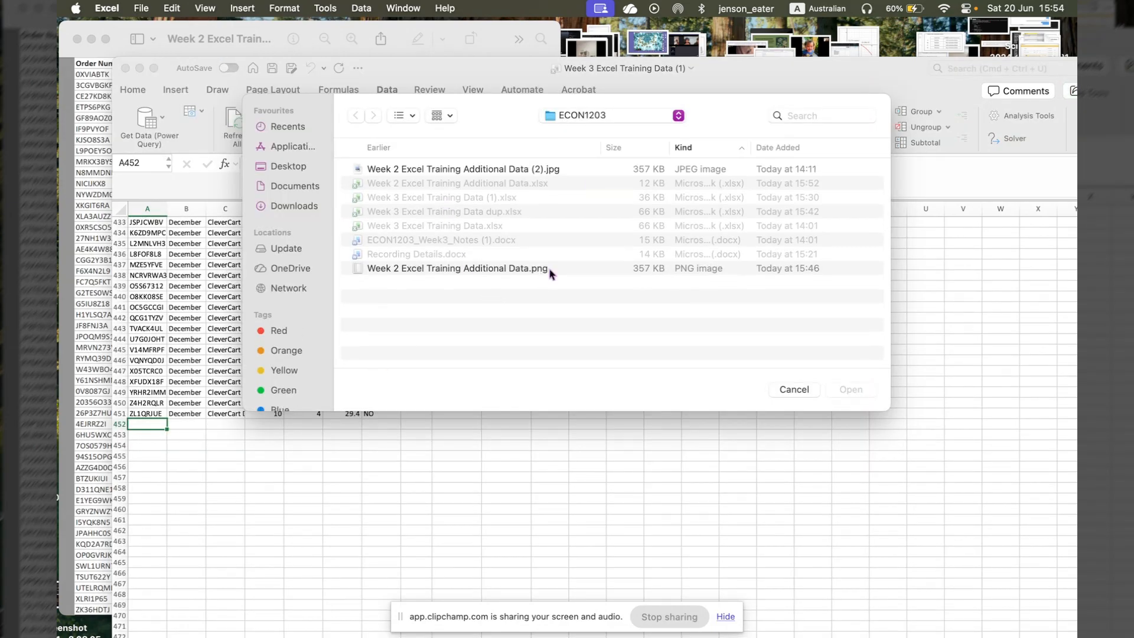
{"action": "left_click", "coordinate": [554, 170]}
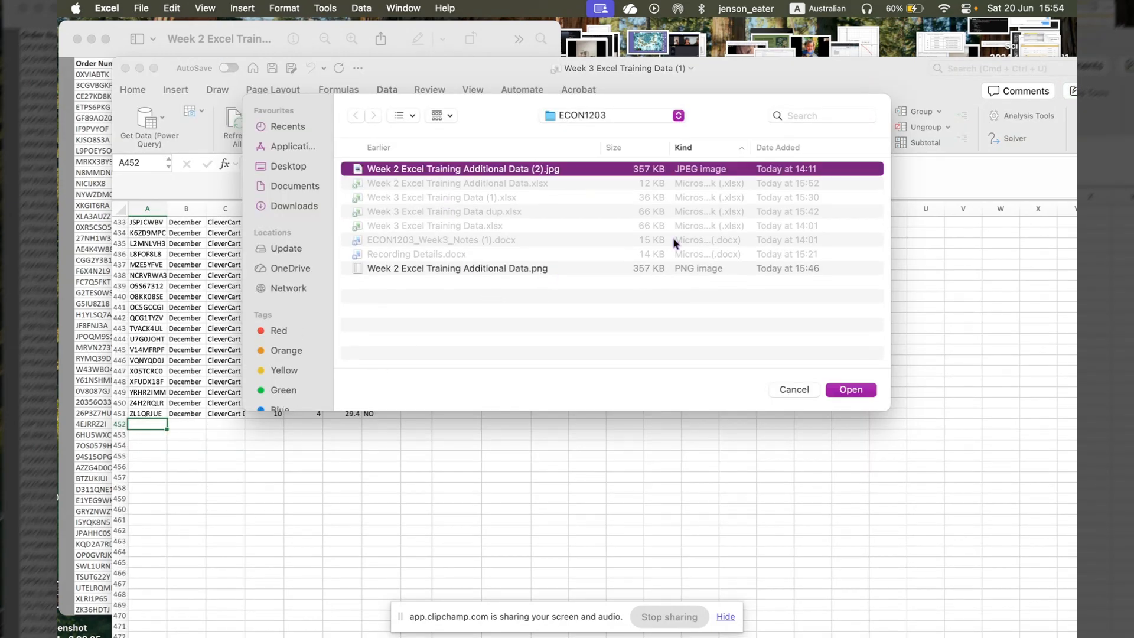
{"action": "left_click", "coordinate": [844, 391]}
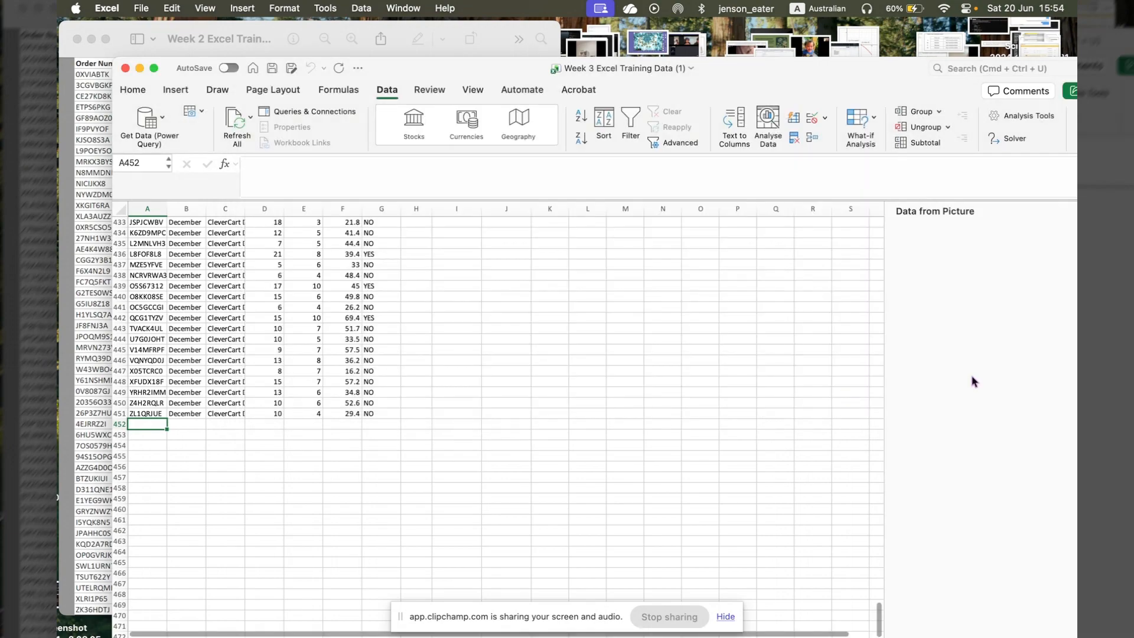
{"action": "left_click_drag", "start_coordinate": [845, 73], "coordinate": [814, 56]}
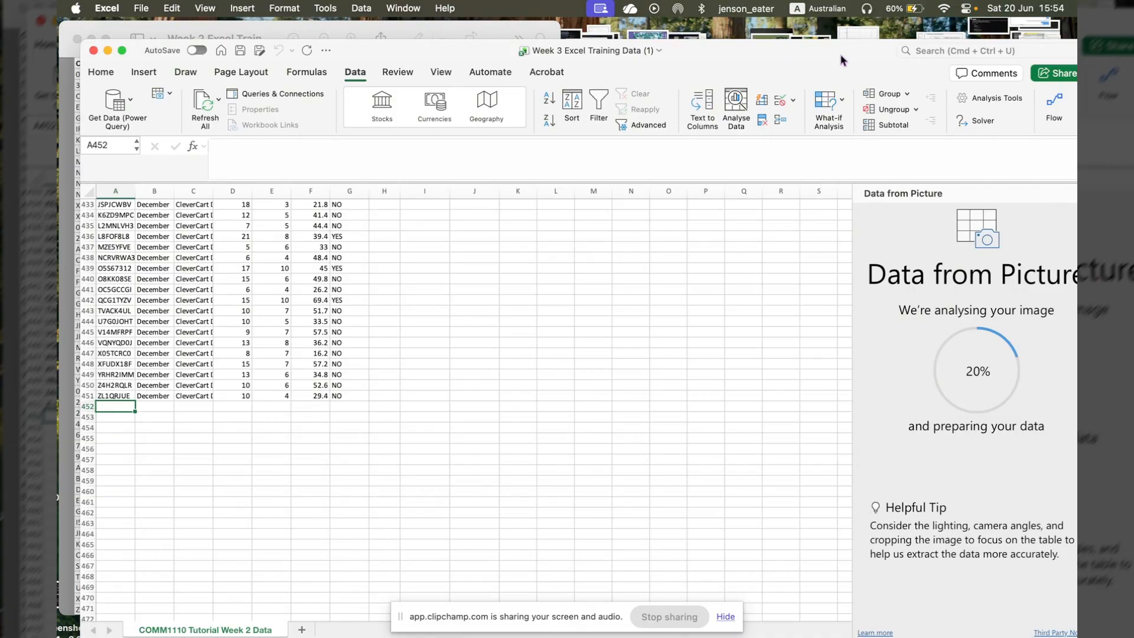
{"action": "left_click_drag", "start_coordinate": [843, 60], "coordinate": [819, 38]}
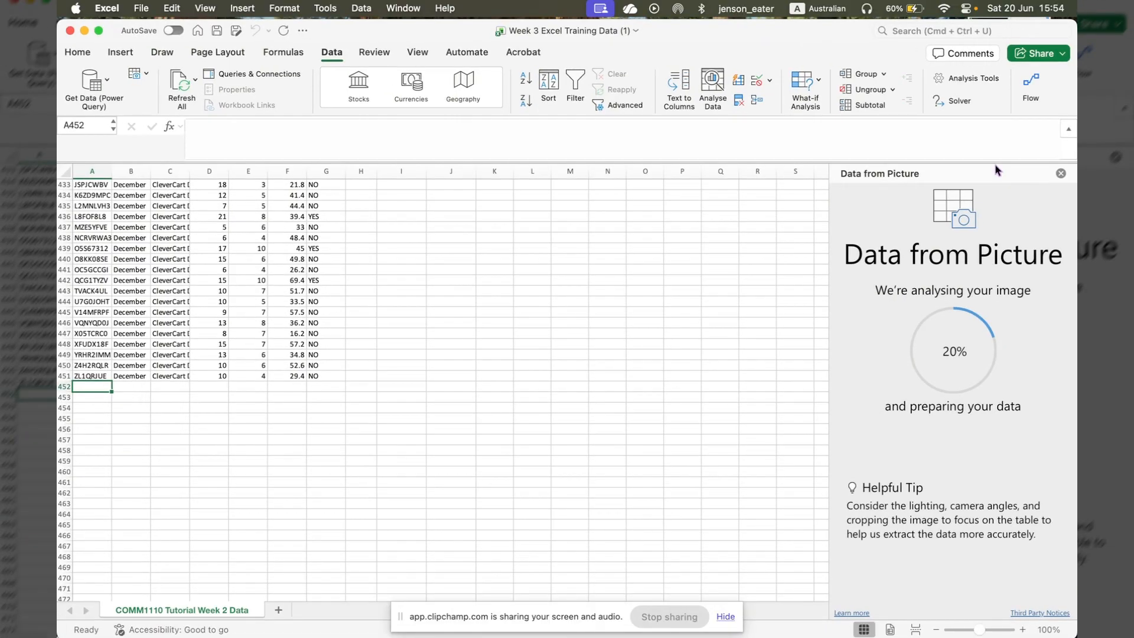
{"action": "left_click", "coordinate": [1060, 174]}
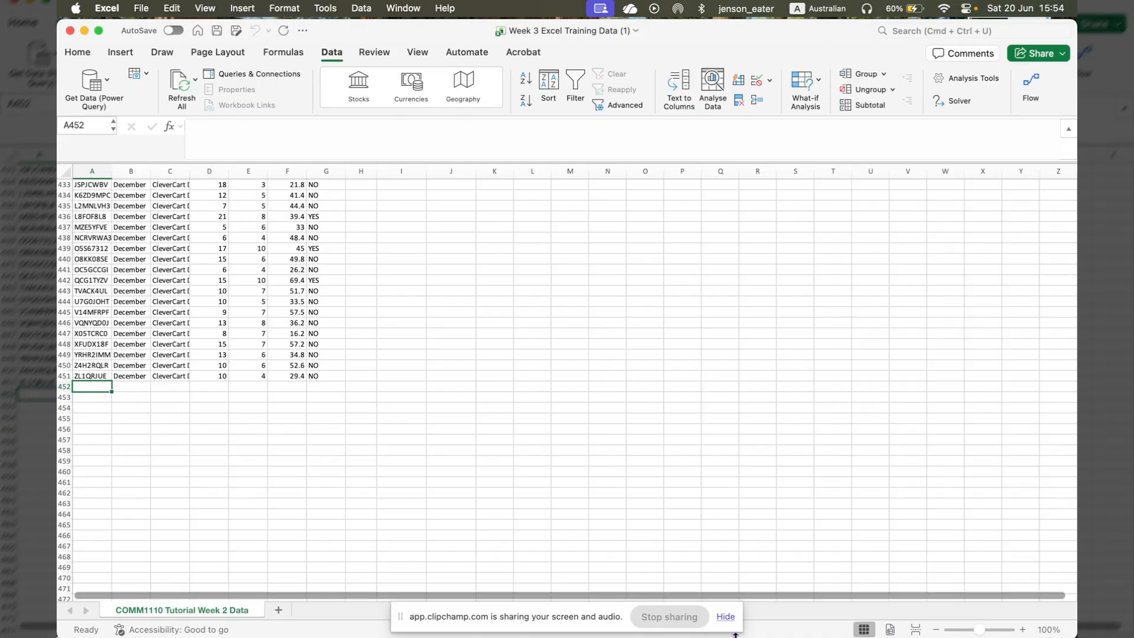
- Open the Week 2 Excel Training Additional Data workbook and look through its table
{"action": "right_click", "coordinate": [769, 628]}
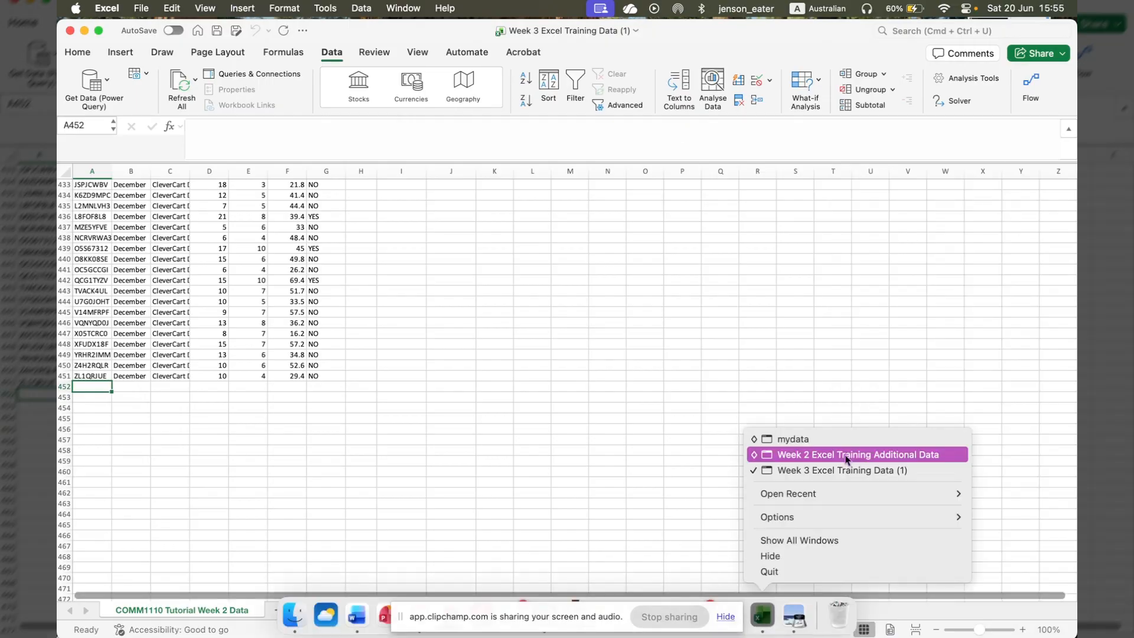
{"action": "left_click", "coordinate": [846, 456]}
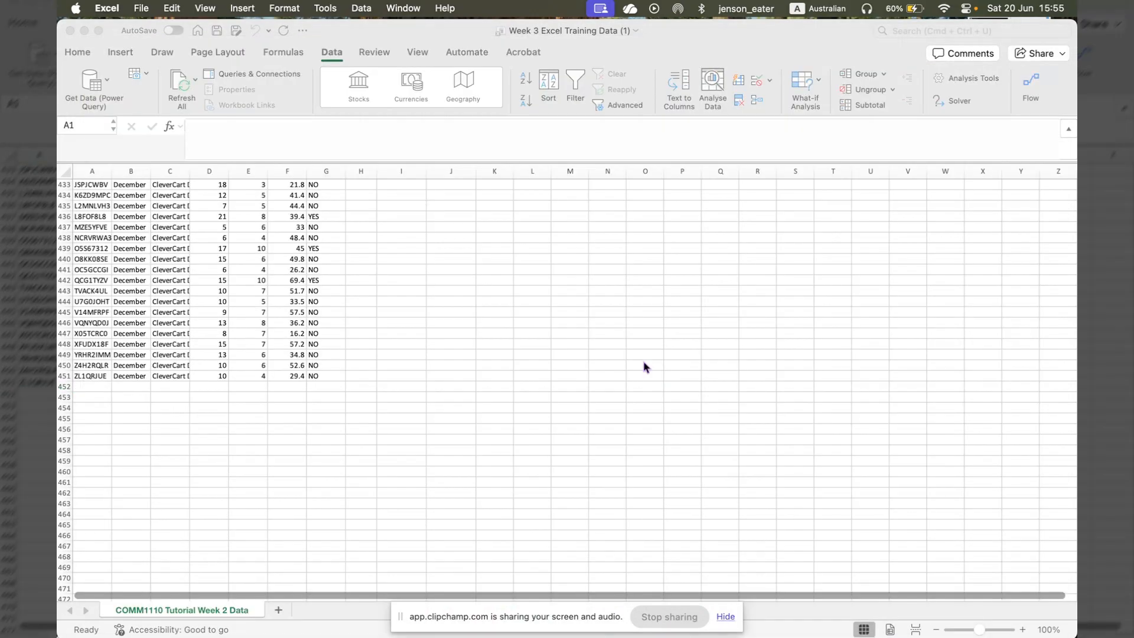
{"action": "left_click", "coordinate": [773, 620]}
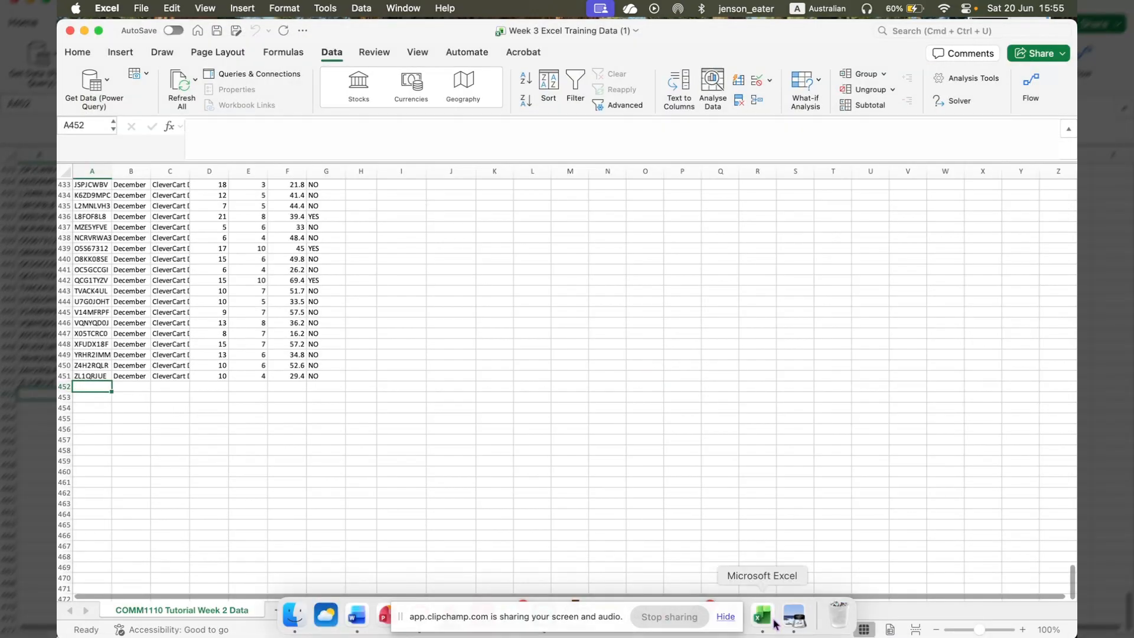
{"action": "right_click", "coordinate": [774, 623]}
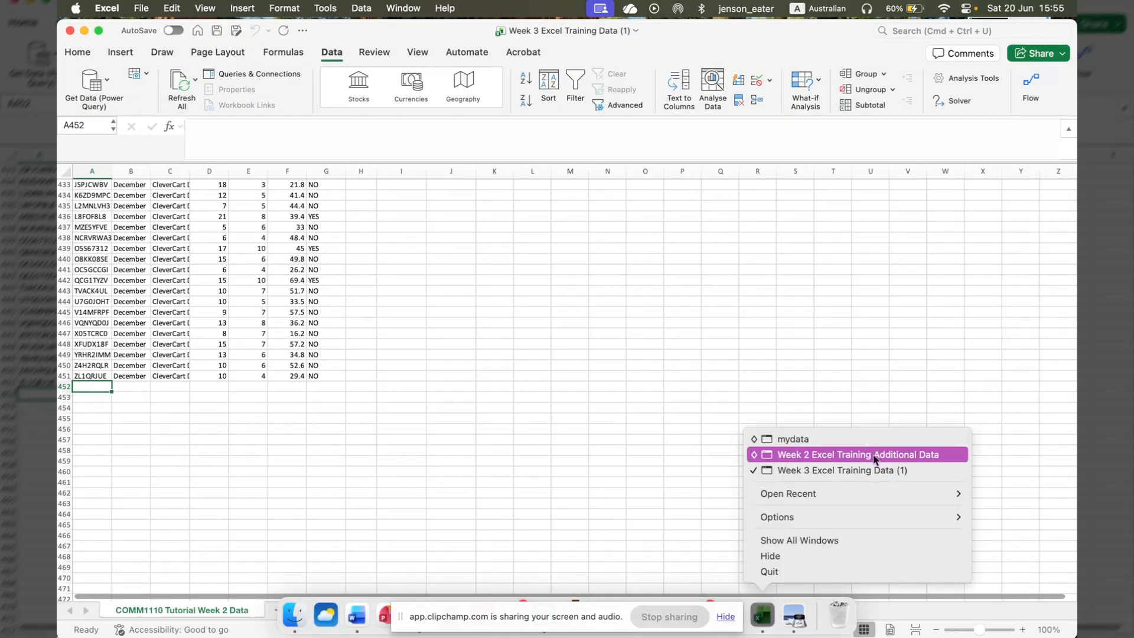
{"action": "mouse_move", "coordinate": [852, 500]}
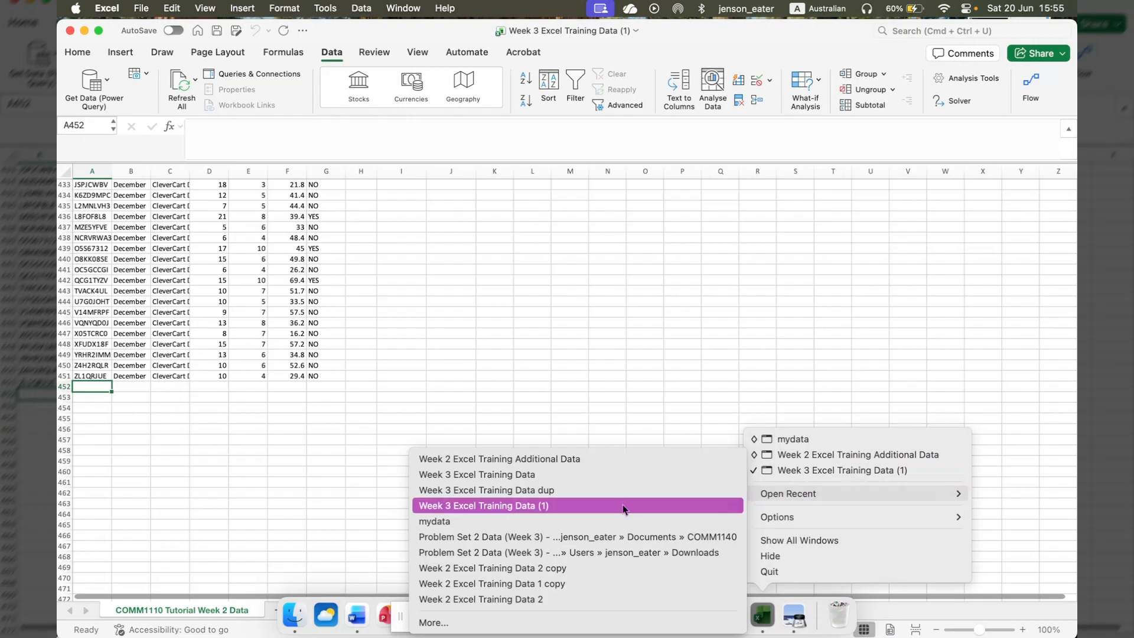
{"action": "left_click", "coordinate": [637, 463]}
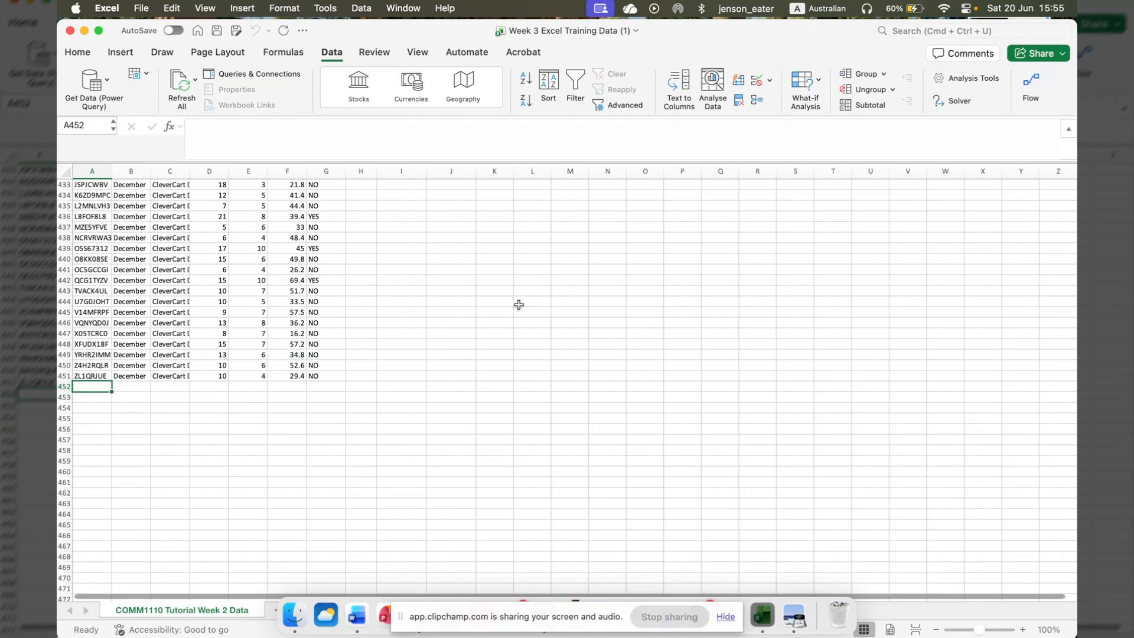
{"action": "scroll", "coordinate": [619, 359], "scroll_direction": "down", "scroll_amount": 10}
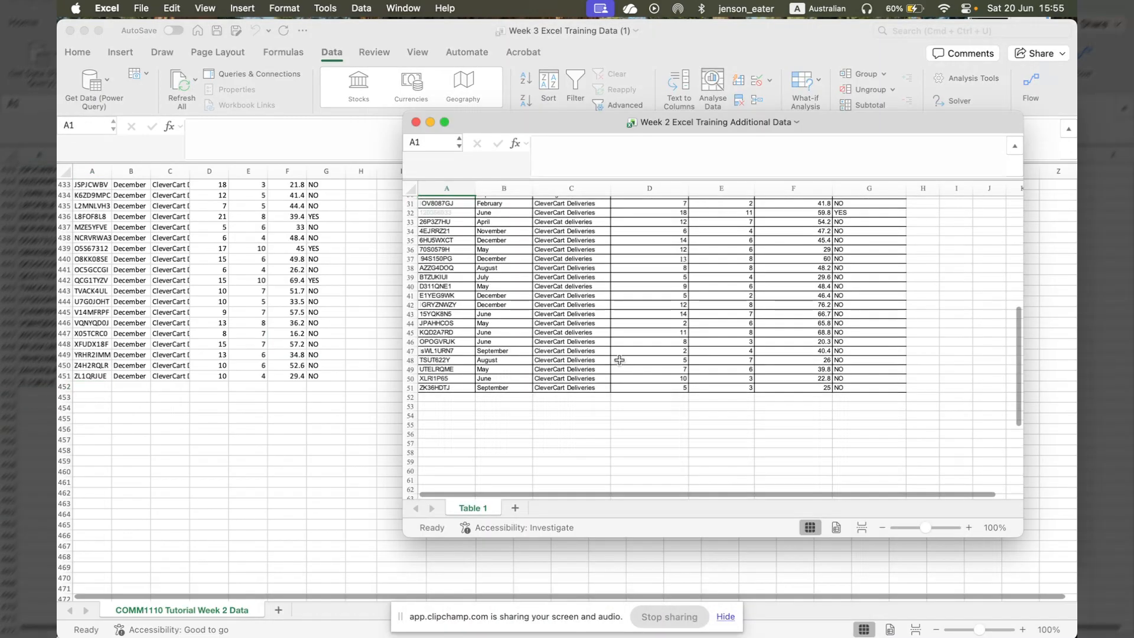
{"action": "scroll", "coordinate": [619, 359], "scroll_direction": "up", "scroll_amount": 5}
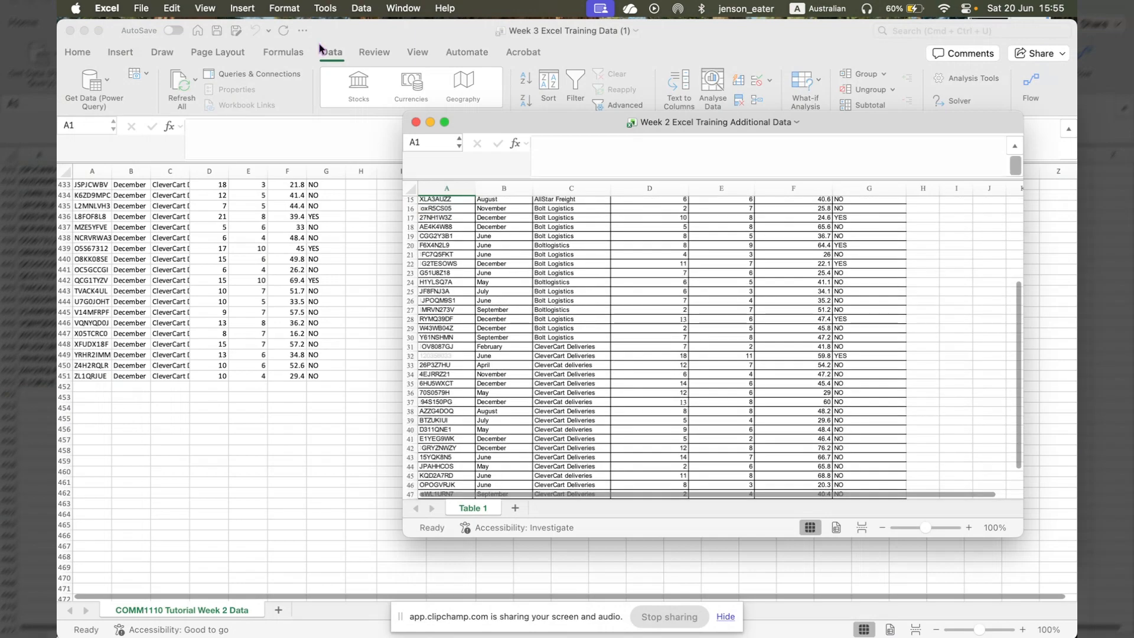
- Show the picture of the additional data in Preview, and return to the Week 3 Excel Training Data (1) workbook
{"action": "left_click_drag", "start_coordinate": [354, 38], "coordinate": [479, 148]}
{"action": "left_click", "coordinate": [488, 91]}
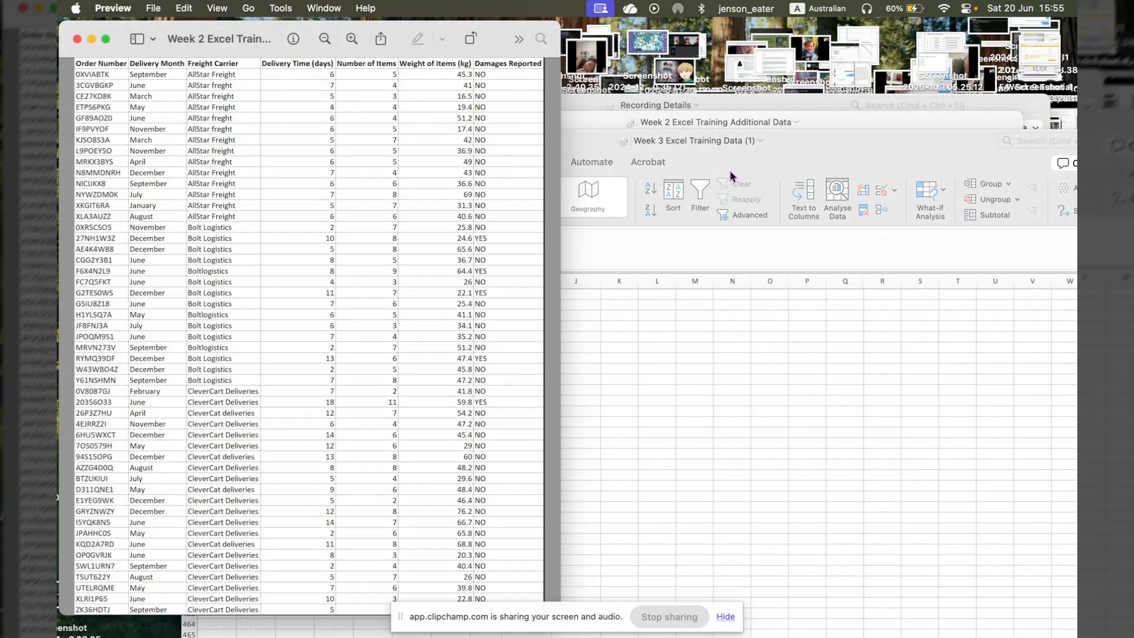
{"action": "left_click", "coordinate": [685, 148]}
{"action": "left_click_drag", "start_coordinate": [685, 147], "coordinate": [607, 65]}
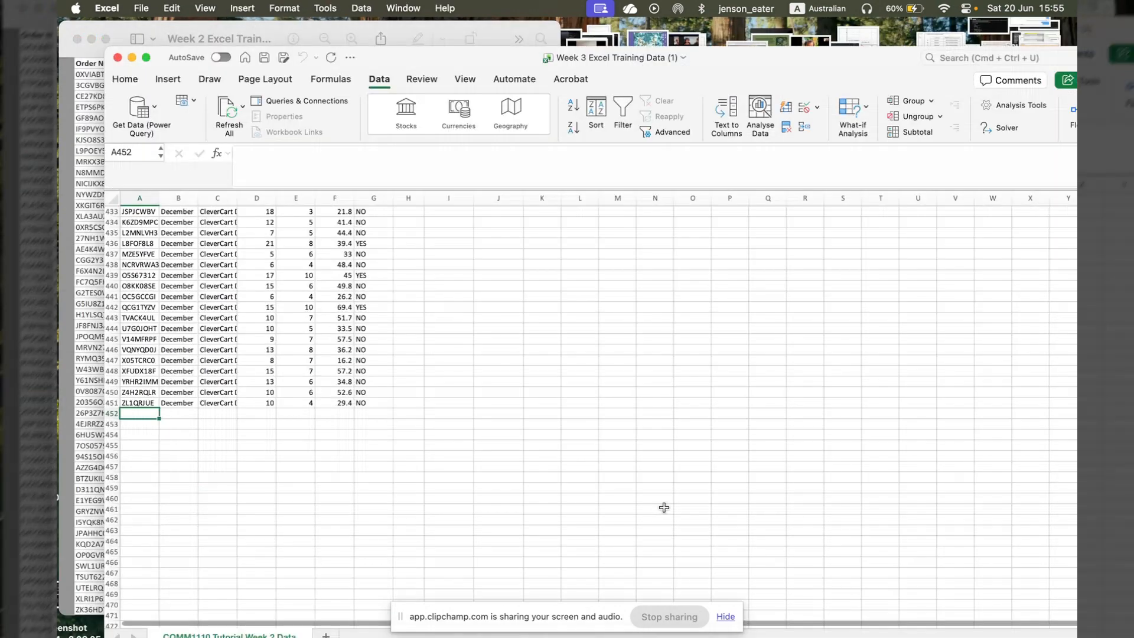
- Copy the whole table, including its header row, from the Week 2 Excel Training Additional Data workbook
{"action": "right_click", "coordinate": [763, 617]}
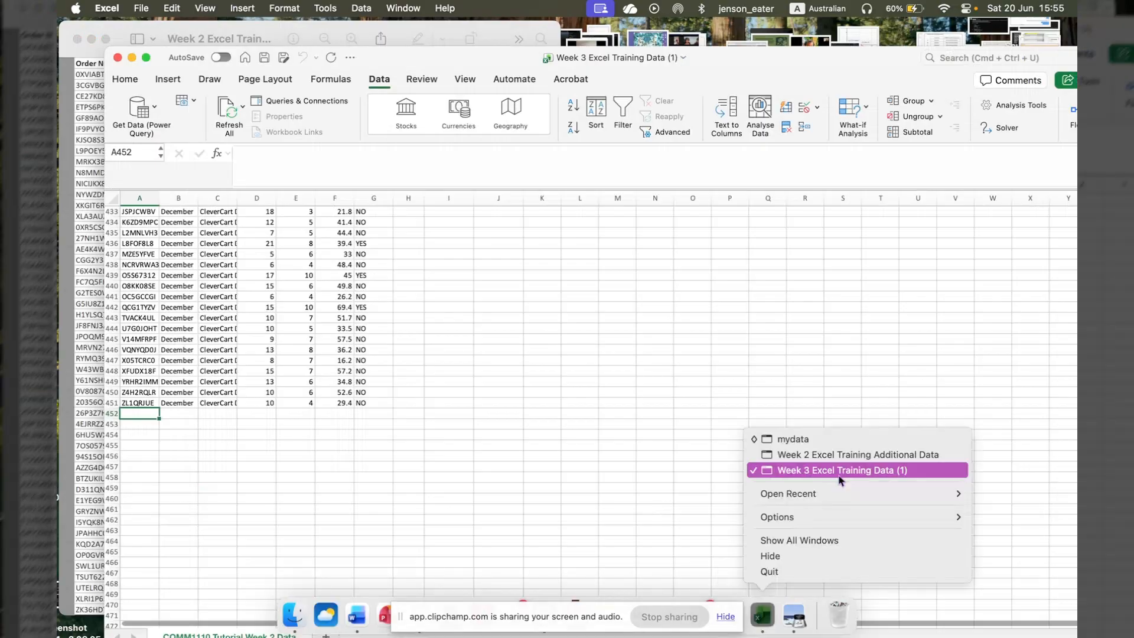
{"action": "left_click", "coordinate": [498, 306]}
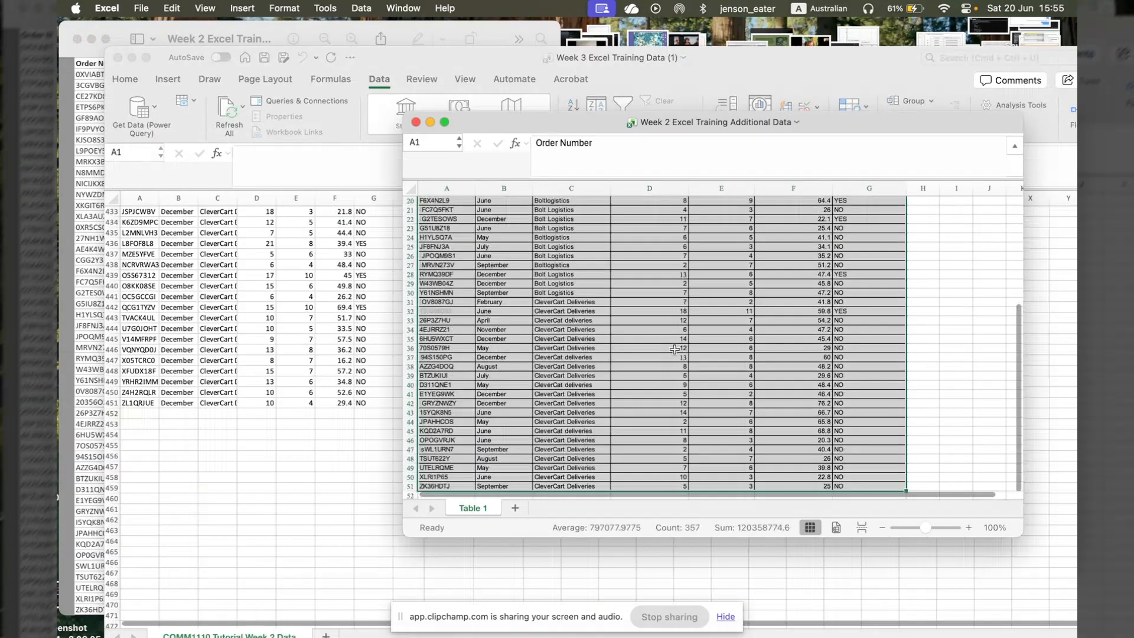
{"action": "key", "text": "super+c"}
{"action": "scroll", "coordinate": [662, 337], "scroll_direction": "up", "scroll_amount": 6}
{"action": "left_click", "coordinate": [650, 284]}
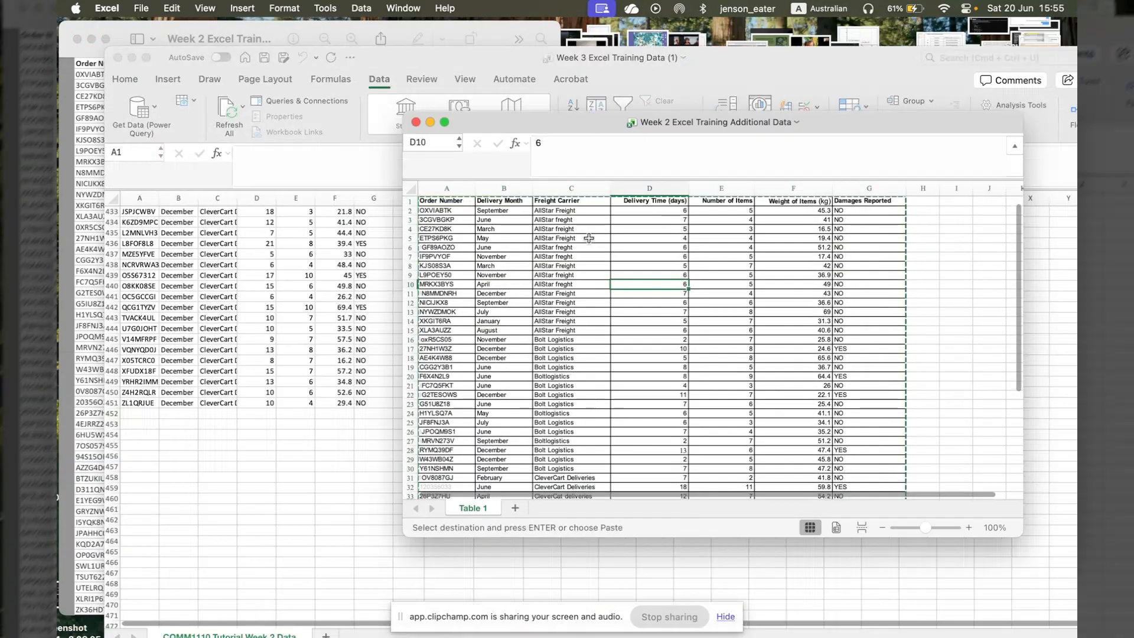
- Paste the copied table into the Week 3 Excel Training Data (1) workbook starting at cell A452, directly below the existing records
{"action": "left_click", "coordinate": [137, 413]}
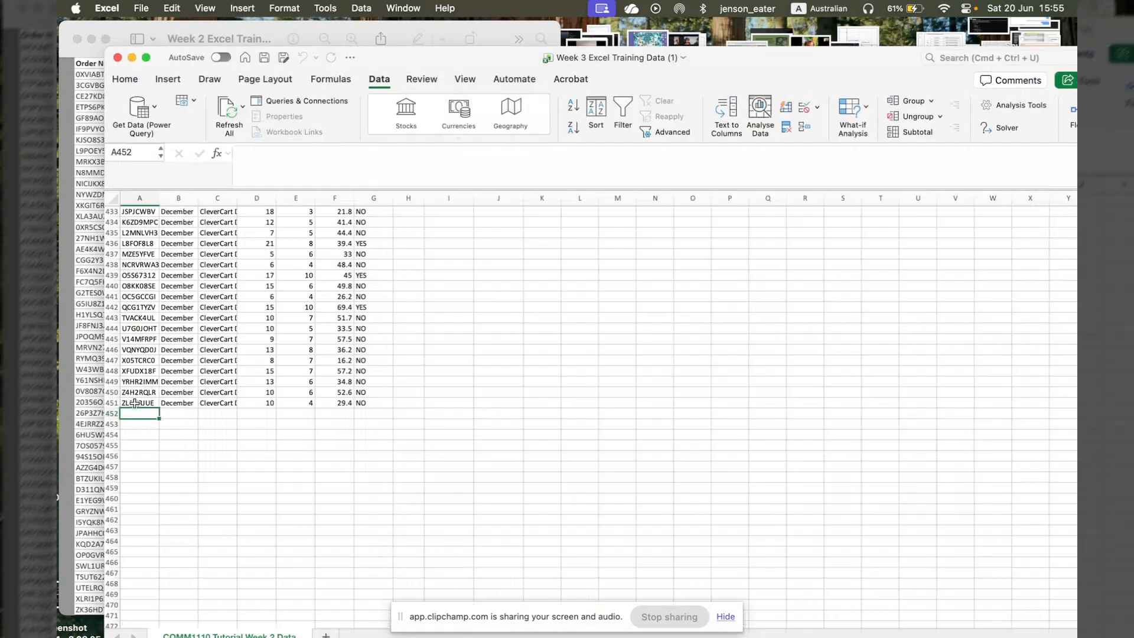
{"action": "key", "text": "super+v"}
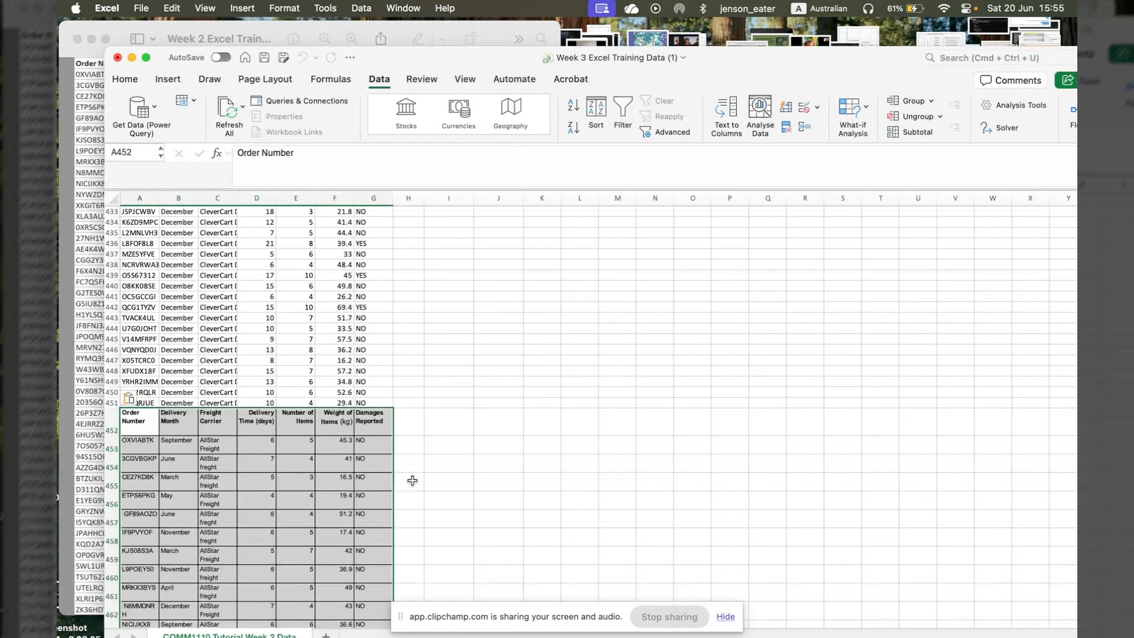
{"action": "left_click", "coordinate": [442, 464]}
{"action": "scroll", "coordinate": [450, 461], "scroll_direction": "down", "scroll_amount": 7}
{"action": "scroll", "coordinate": [451, 461], "scroll_direction": "up", "scroll_amount": 3}
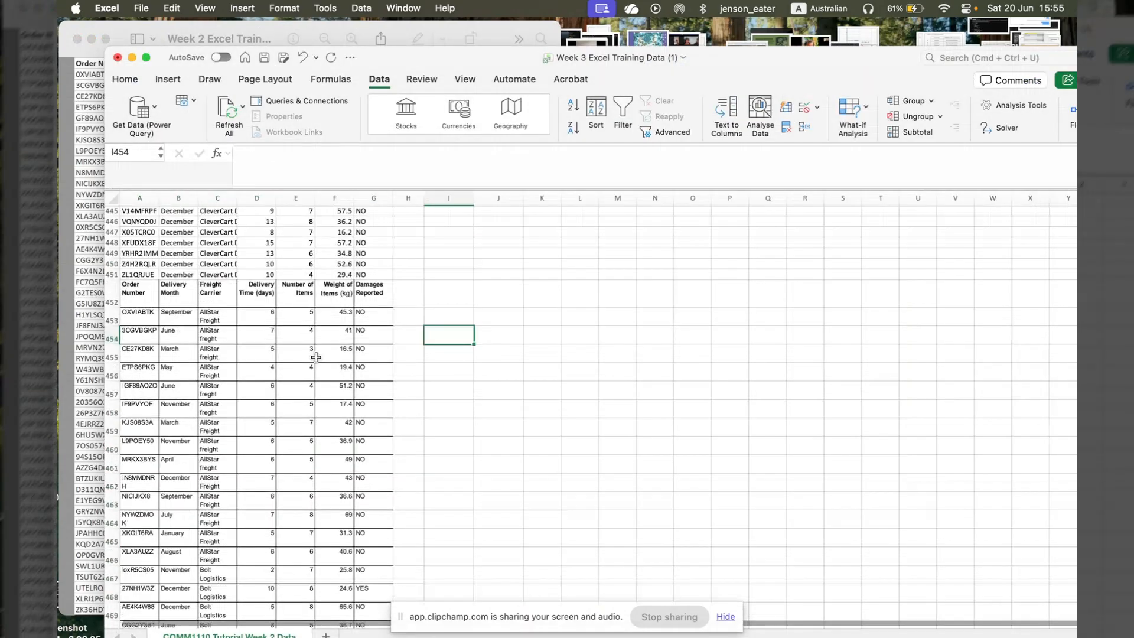
- Select the entire combined data range and auto-fit its column widths
{"action": "left_click_drag", "start_coordinate": [296, 222], "coordinate": [312, 354]}
{"action": "key", "text": "super+a"}
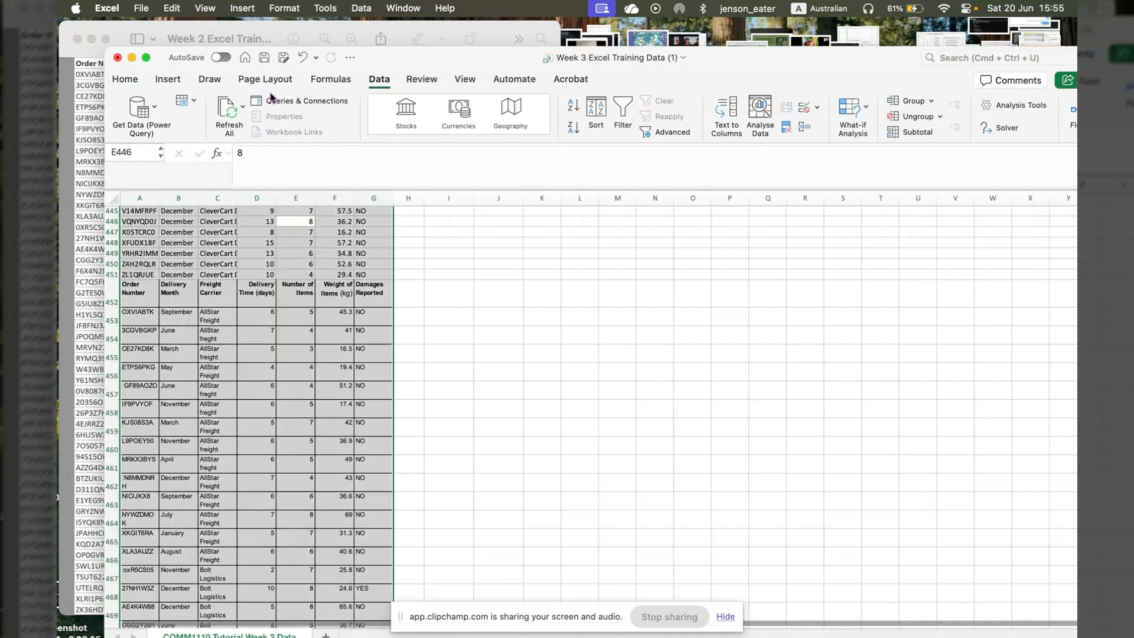
{"action": "left_click", "coordinate": [126, 81]}
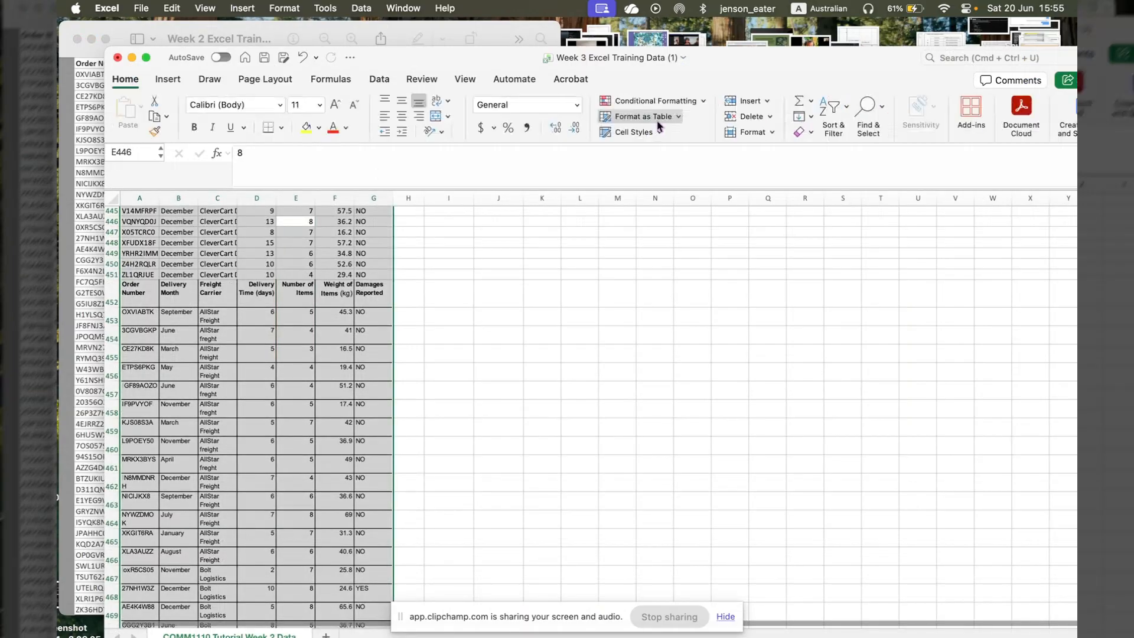
{"action": "left_click", "coordinate": [656, 101]}
{"action": "left_click", "coordinate": [762, 142]}
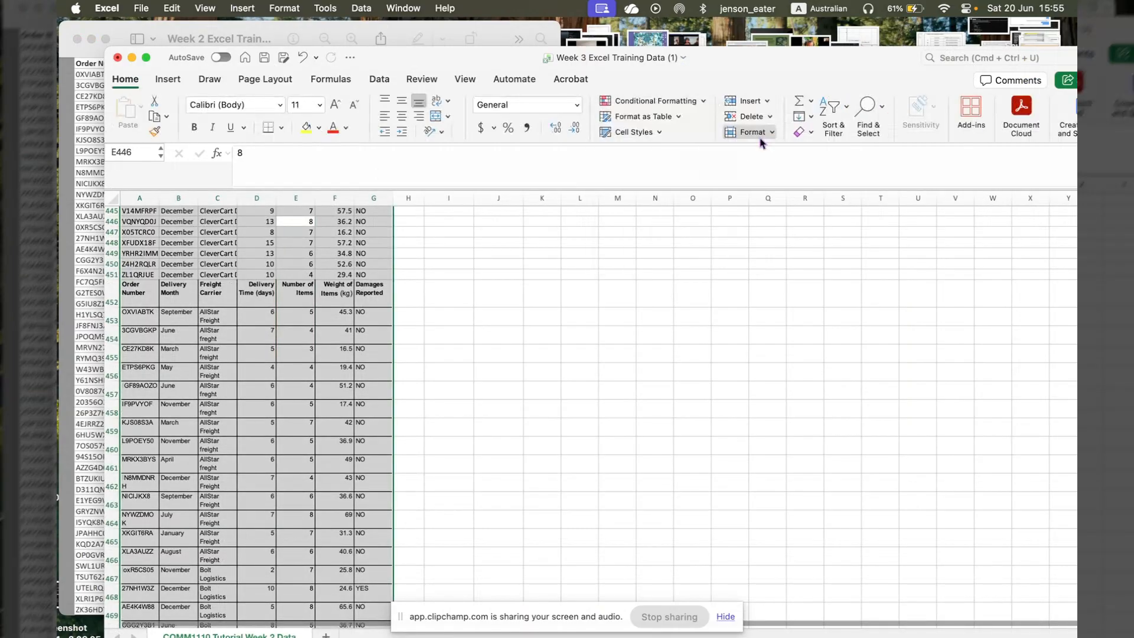
{"action": "left_click", "coordinate": [760, 133]}
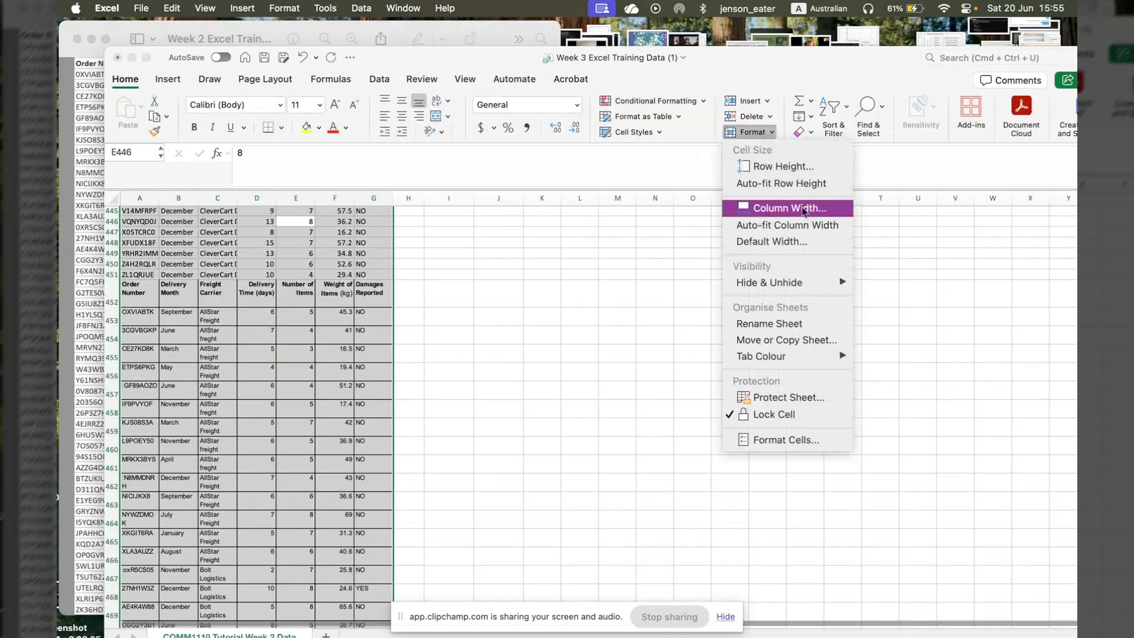
{"action": "left_click", "coordinate": [792, 230]}
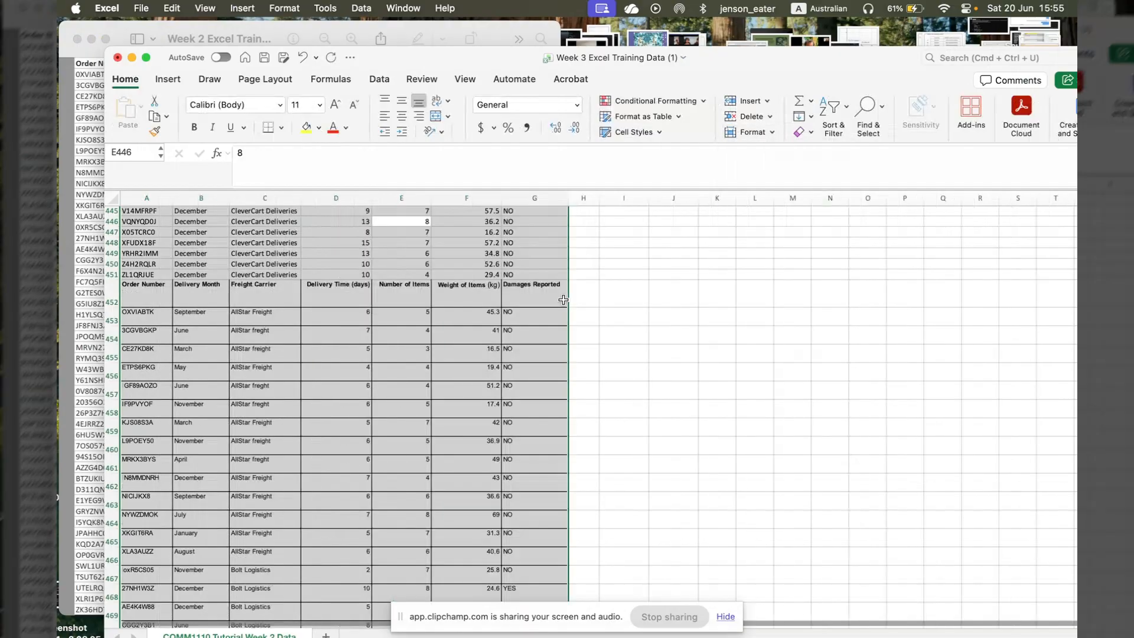
- Apply the Normal cell style to the selected combined data range
{"action": "scroll", "coordinate": [591, 299], "scroll_direction": "up", "scroll_amount": 3}
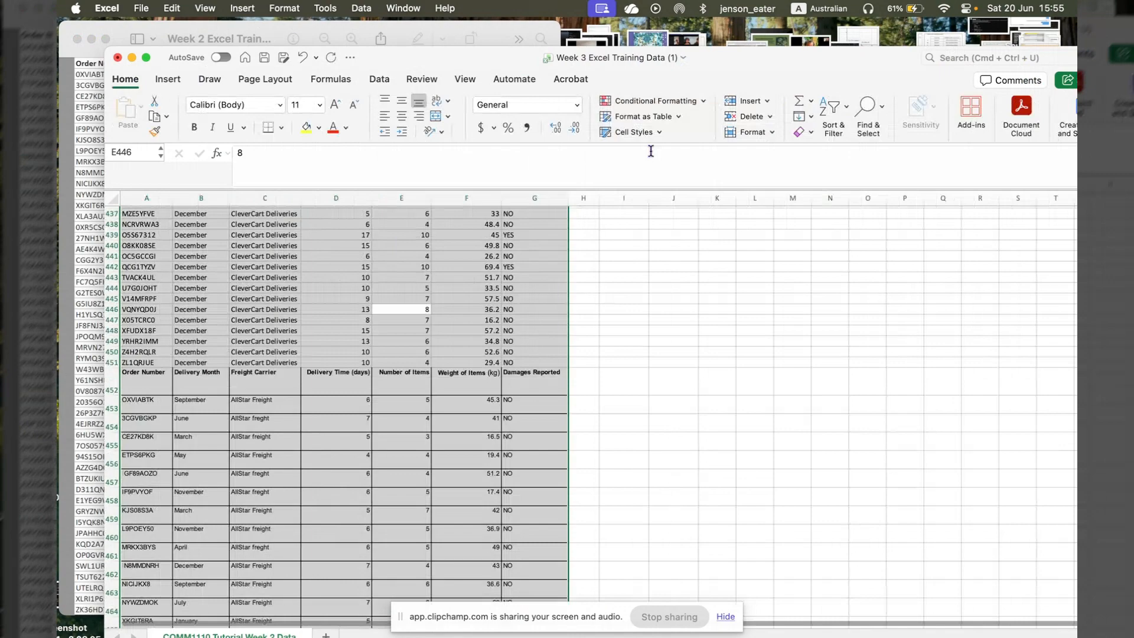
{"action": "left_click", "coordinate": [772, 134]}
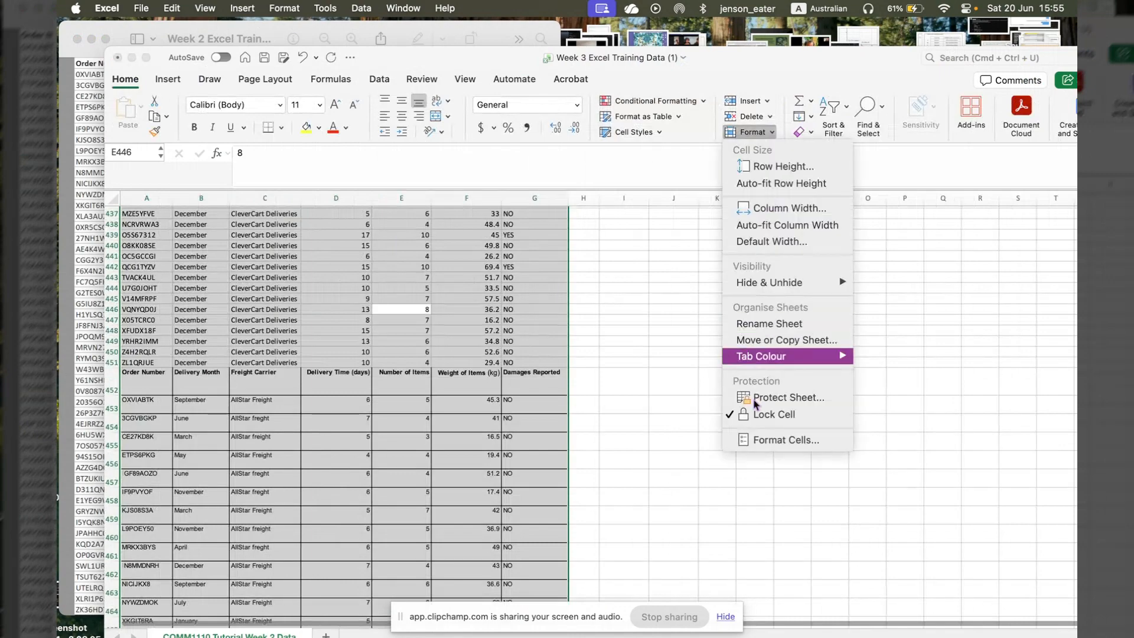
{"action": "left_click", "coordinate": [661, 130]}
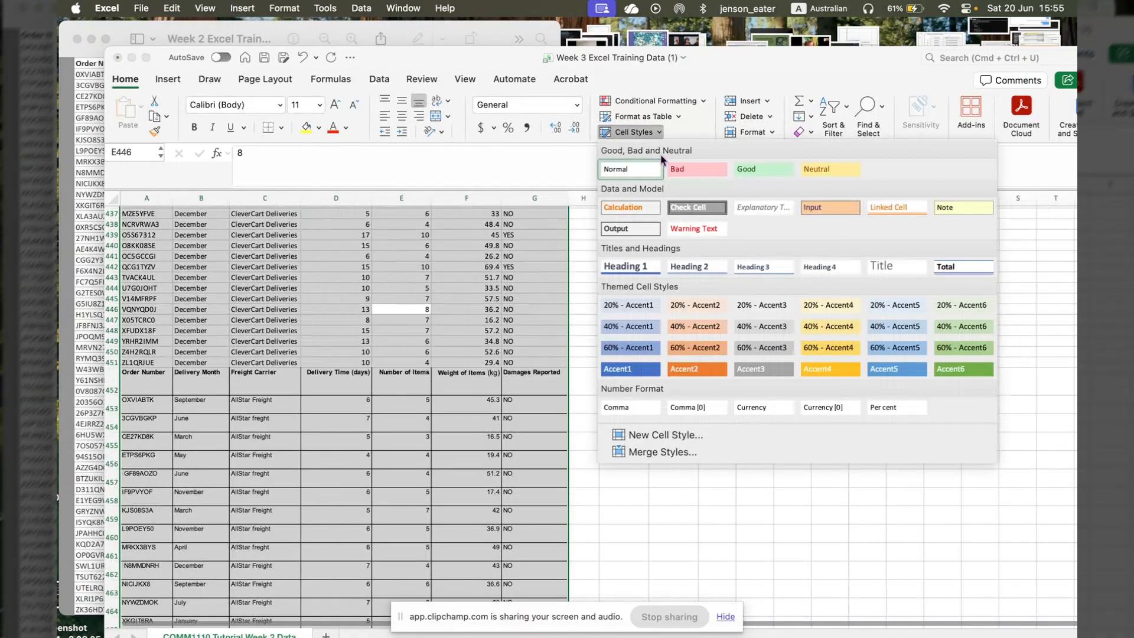
{"action": "left_click", "coordinate": [643, 172]}
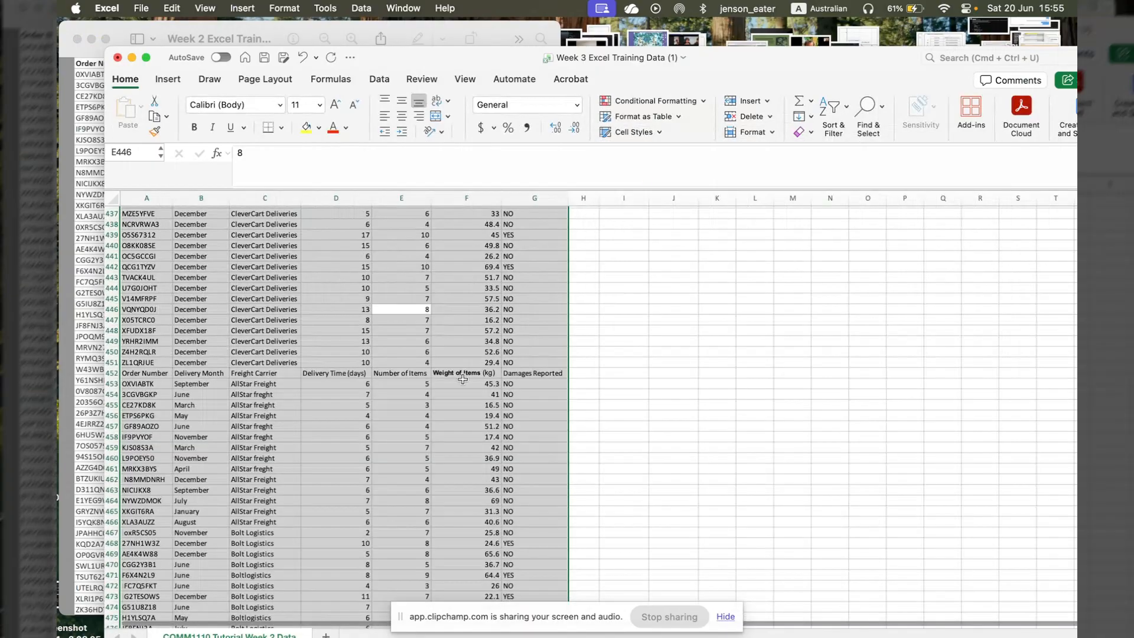
- Delete the repeated header cells A452:G452 so the added records follow directly on the existing ones
{"action": "left_click", "coordinate": [171, 374]}
{"action": "left_click_drag", "start_coordinate": [175, 373], "coordinate": [549, 376]}
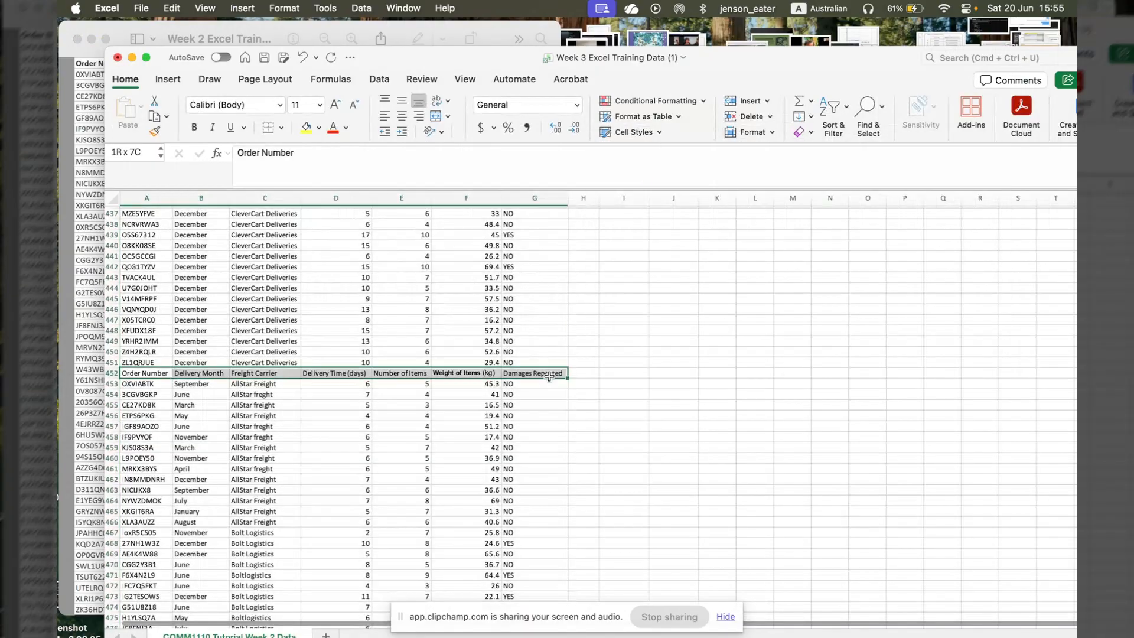
{"action": "left_click", "coordinate": [750, 117]}
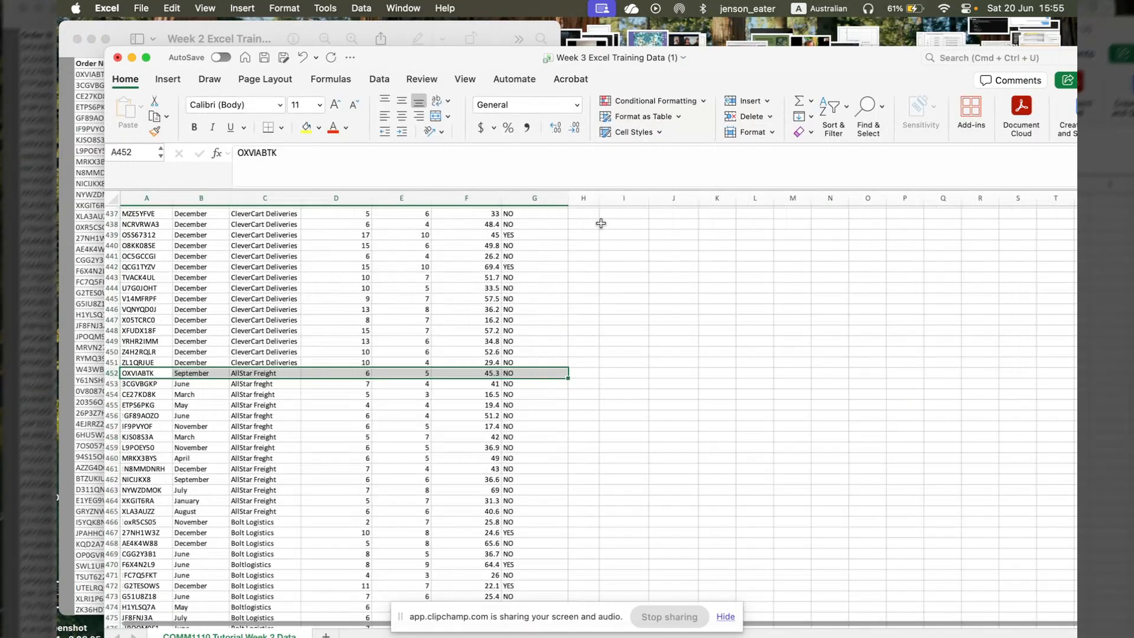
{"action": "left_click", "coordinate": [615, 371]}
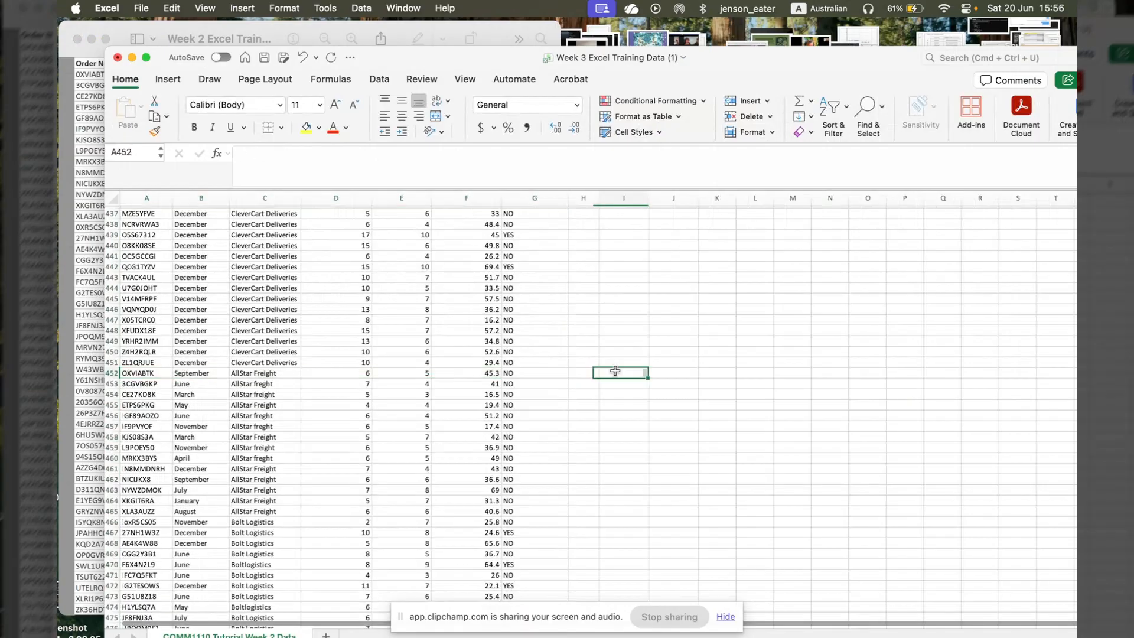
- Look over the combined data from the added records at the end back up to the header row
{"action": "scroll", "coordinate": [440, 397], "scroll_direction": "down", "scroll_amount": 5}
{"action": "scroll", "coordinate": [440, 398], "scroll_direction": "down", "scroll_amount": 7}
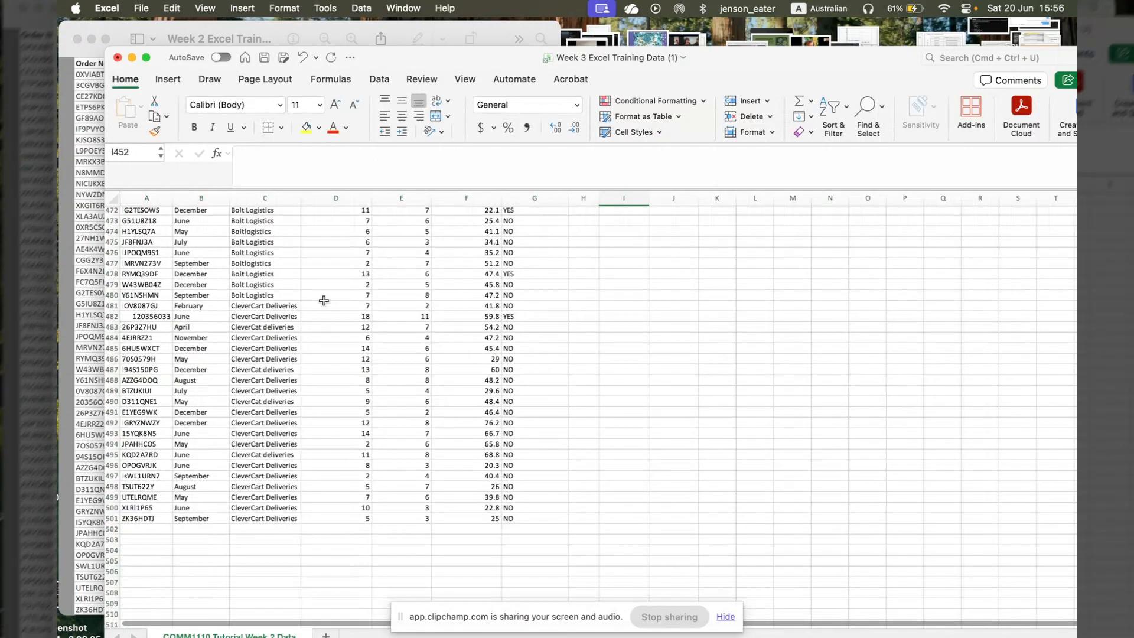
{"action": "scroll", "coordinate": [324, 301], "scroll_direction": "up", "scroll_amount": 20}
{"action": "scroll", "coordinate": [323, 300], "scroll_direction": "up", "scroll_amount": 20}
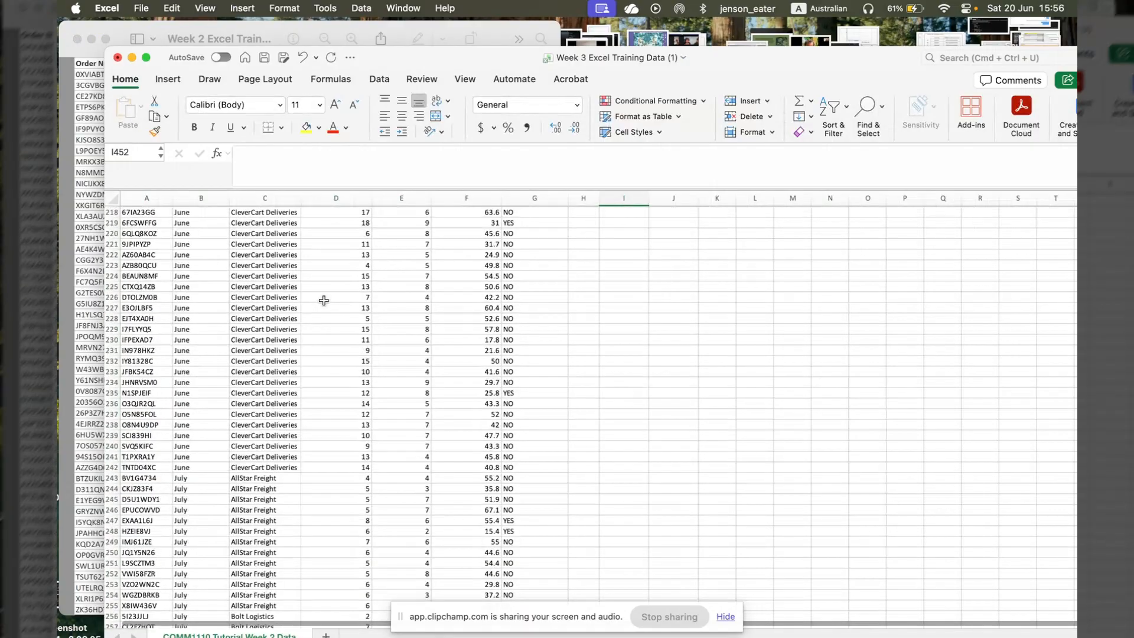
{"action": "scroll", "coordinate": [323, 301], "scroll_direction": "up", "scroll_amount": 20}
{"action": "scroll", "coordinate": [323, 301], "scroll_direction": "up", "scroll_amount": 20}
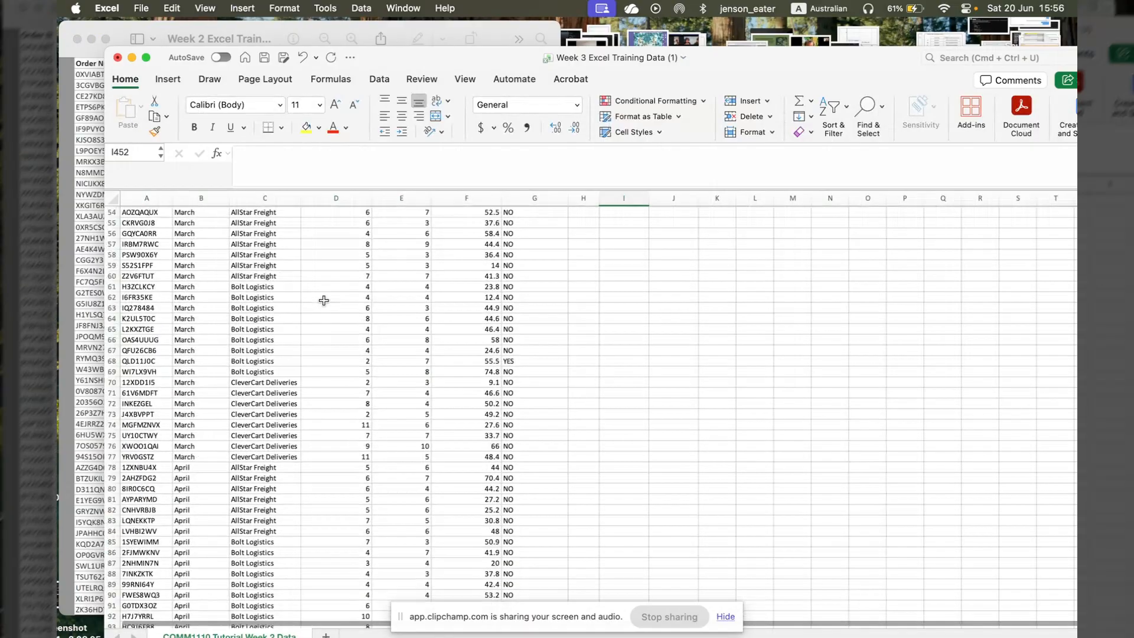
{"action": "scroll", "coordinate": [323, 300], "scroll_direction": "up", "scroll_amount": 18}
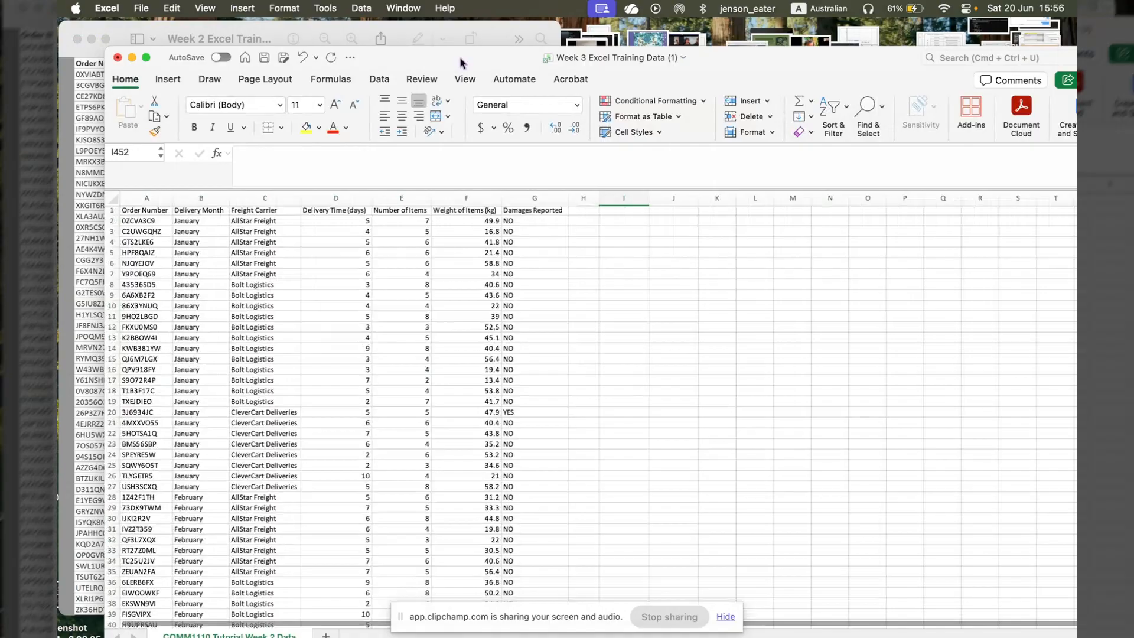
{"action": "left_click_drag", "start_coordinate": [461, 62], "coordinate": [442, 45]}
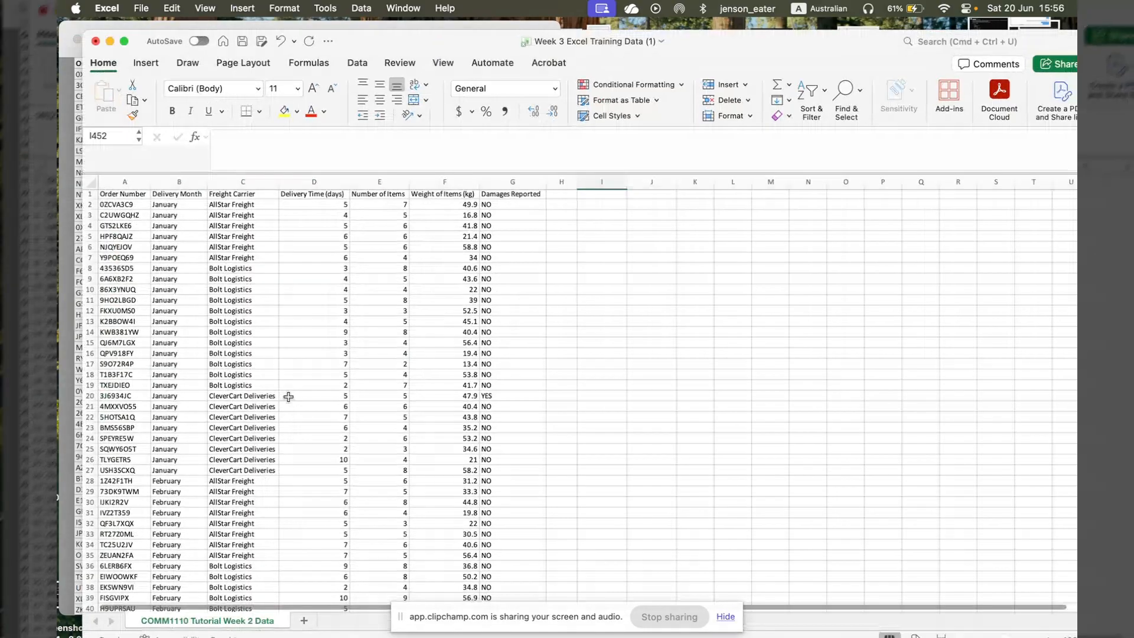
{"action": "scroll", "coordinate": [288, 396], "scroll_direction": "down", "scroll_amount": 1}
{"action": "scroll", "coordinate": [282, 356], "scroll_direction": "up", "scroll_amount": 2}
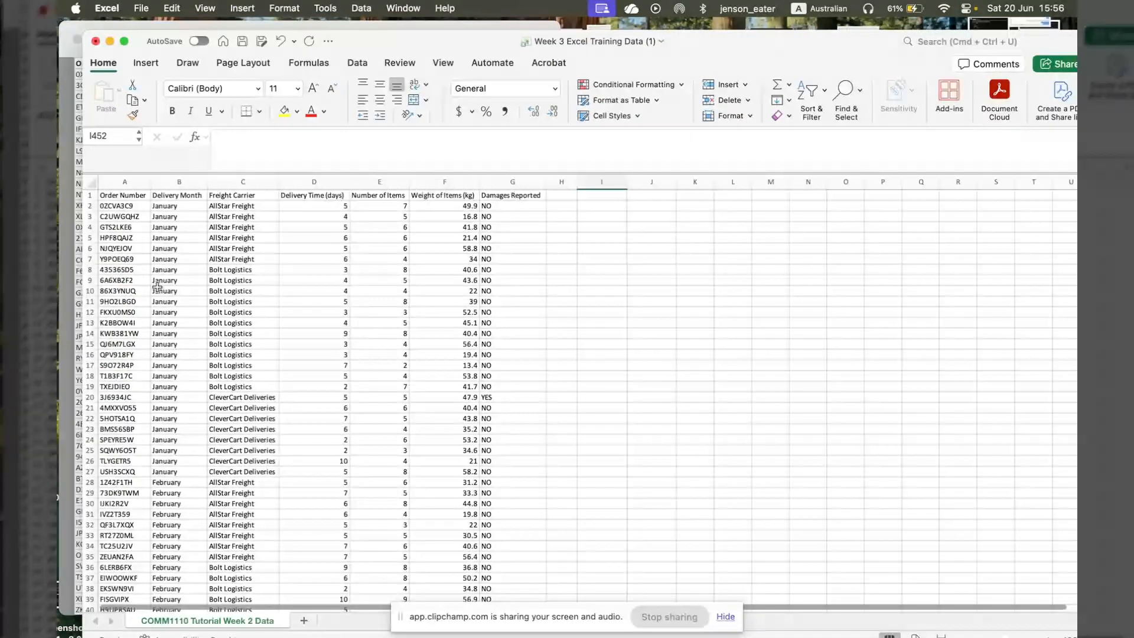
- Examine the Freight Carrier column for inconsistent carrier names, comparing the original records with the added rows from 452 onward
{"action": "left_click", "coordinate": [219, 213]}
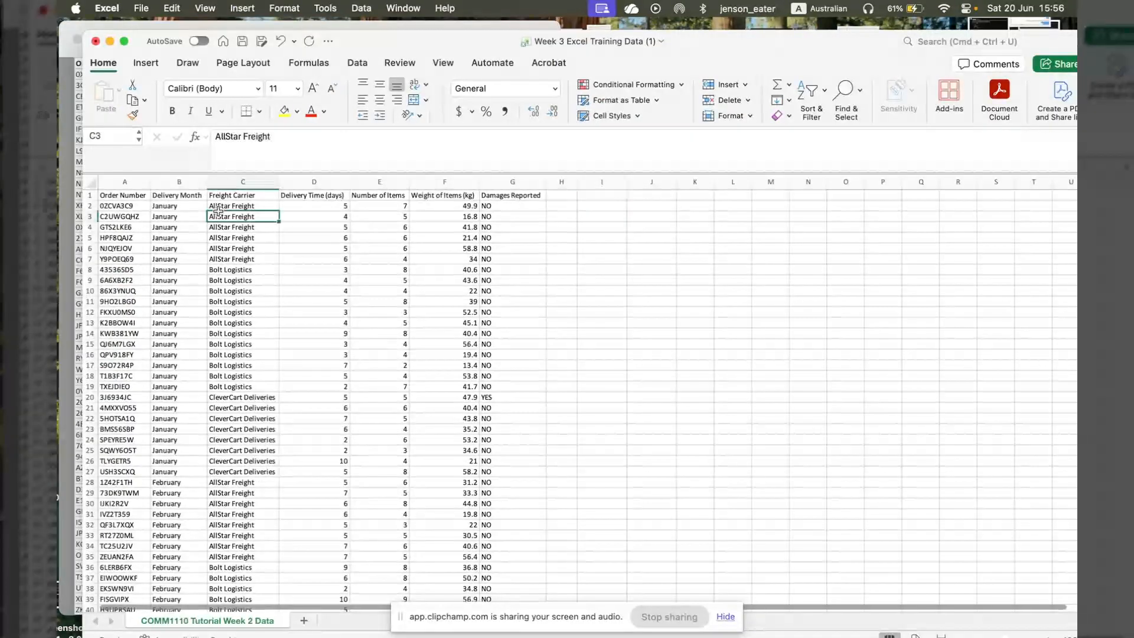
{"action": "left_click", "coordinate": [255, 199]}
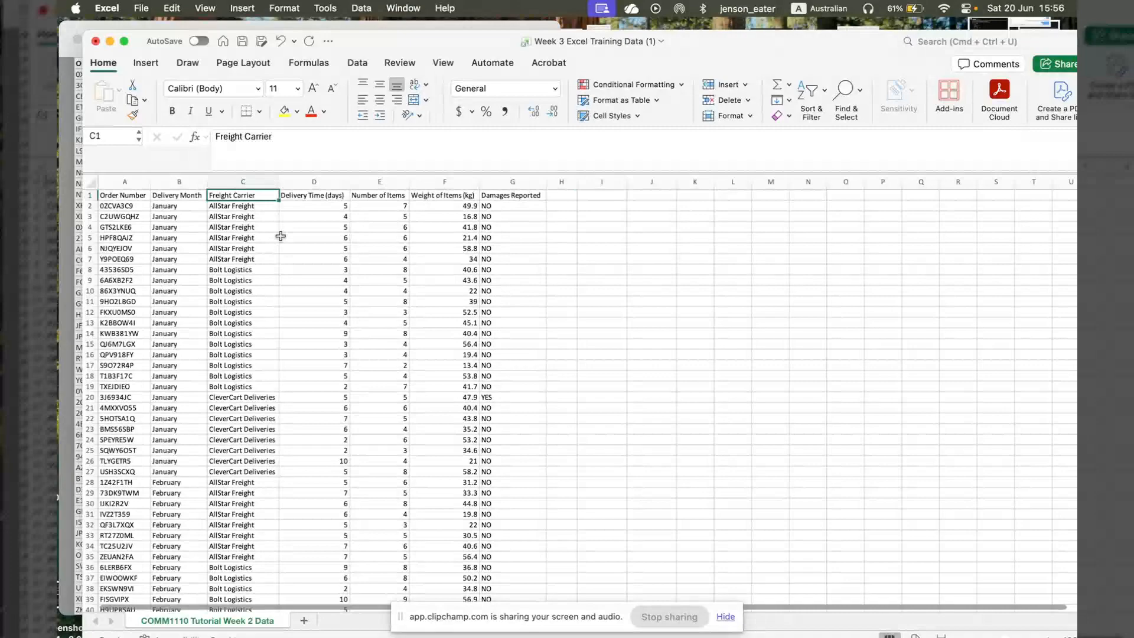
{"action": "scroll", "coordinate": [255, 220], "scroll_direction": "down", "scroll_amount": 20}
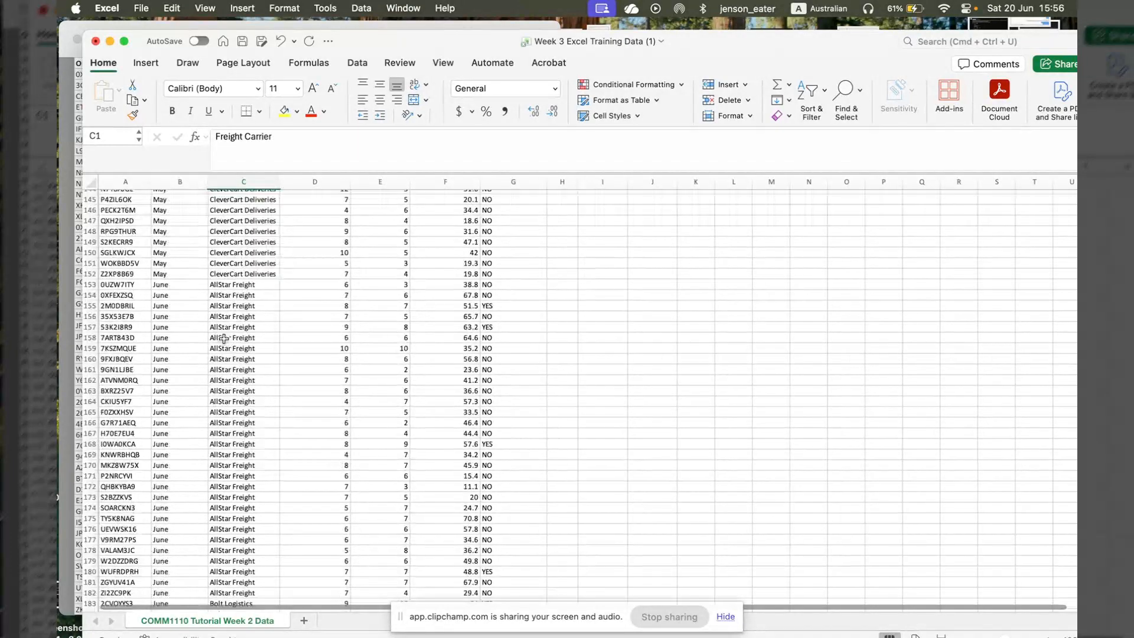
{"action": "scroll", "coordinate": [224, 339], "scroll_direction": "up", "scroll_amount": 11}
{"action": "scroll", "coordinate": [224, 339], "scroll_direction": "up", "scroll_amount": 20}
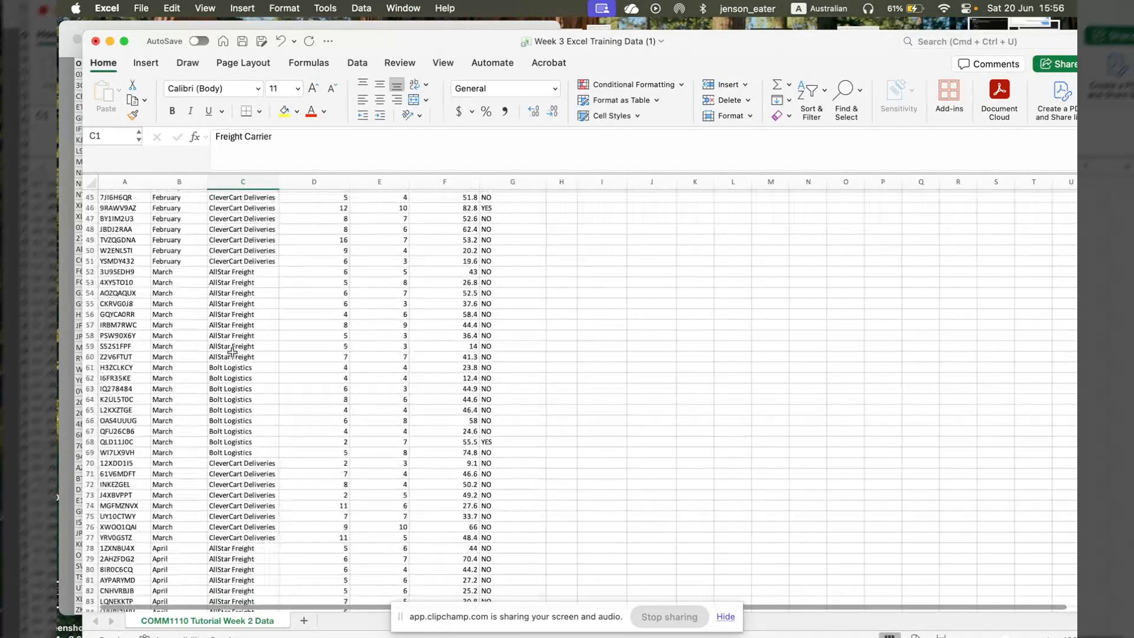
{"action": "scroll", "coordinate": [232, 352], "scroll_direction": "up", "scroll_amount": 3}
{"action": "scroll", "coordinate": [242, 378], "scroll_direction": "down", "scroll_amount": 20}
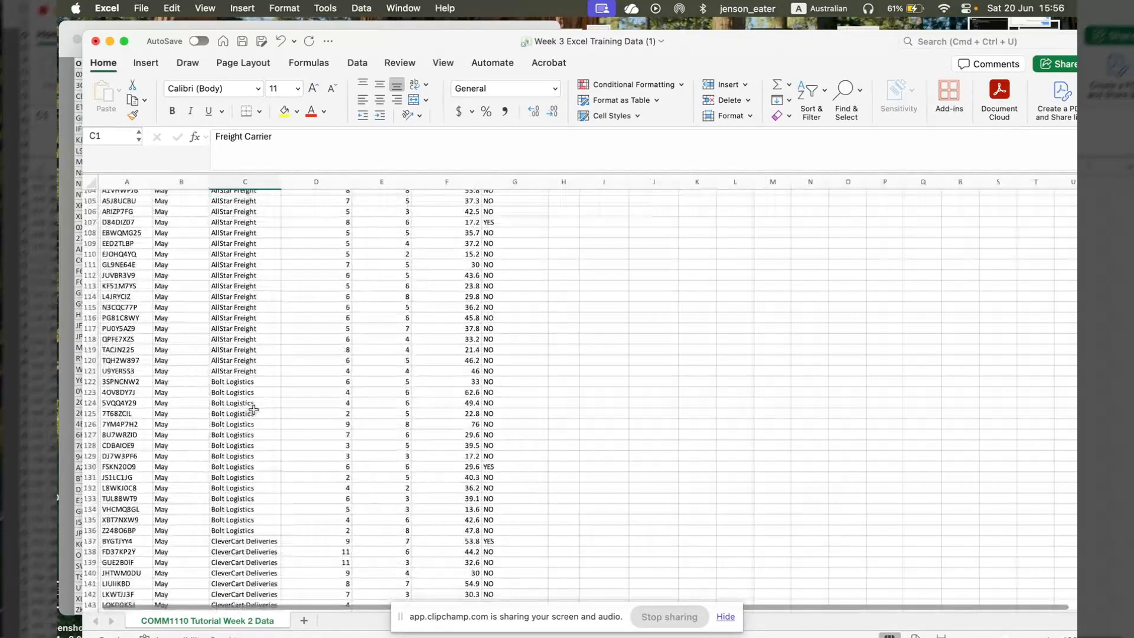
{"action": "scroll", "coordinate": [253, 410], "scroll_direction": "down", "scroll_amount": 20}
{"action": "scroll", "coordinate": [253, 410], "scroll_direction": "down", "scroll_amount": 20}
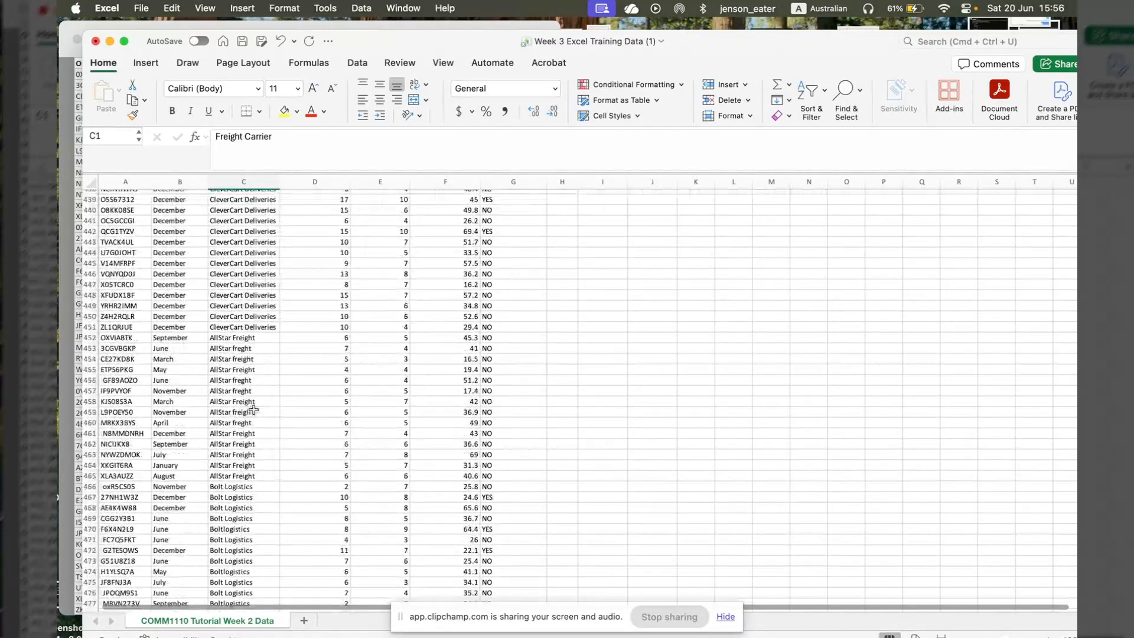
{"action": "scroll", "coordinate": [253, 409], "scroll_direction": "down", "scroll_amount": 1}
{"action": "left_click", "coordinate": [255, 318]}
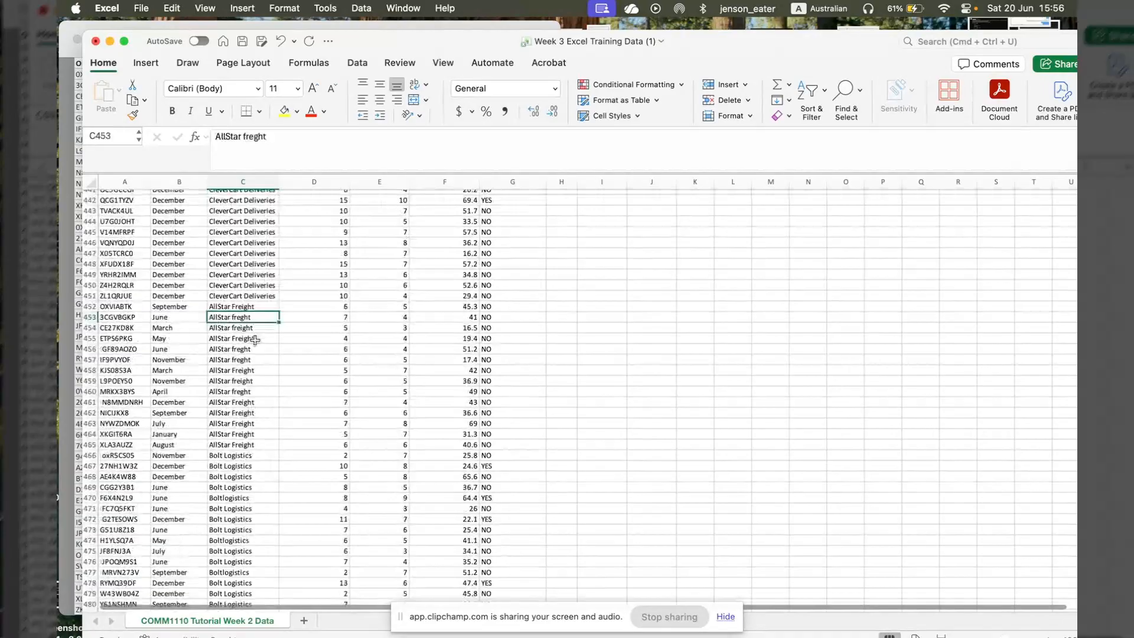
{"action": "scroll", "coordinate": [255, 340], "scroll_direction": "down", "scroll_amount": 1}
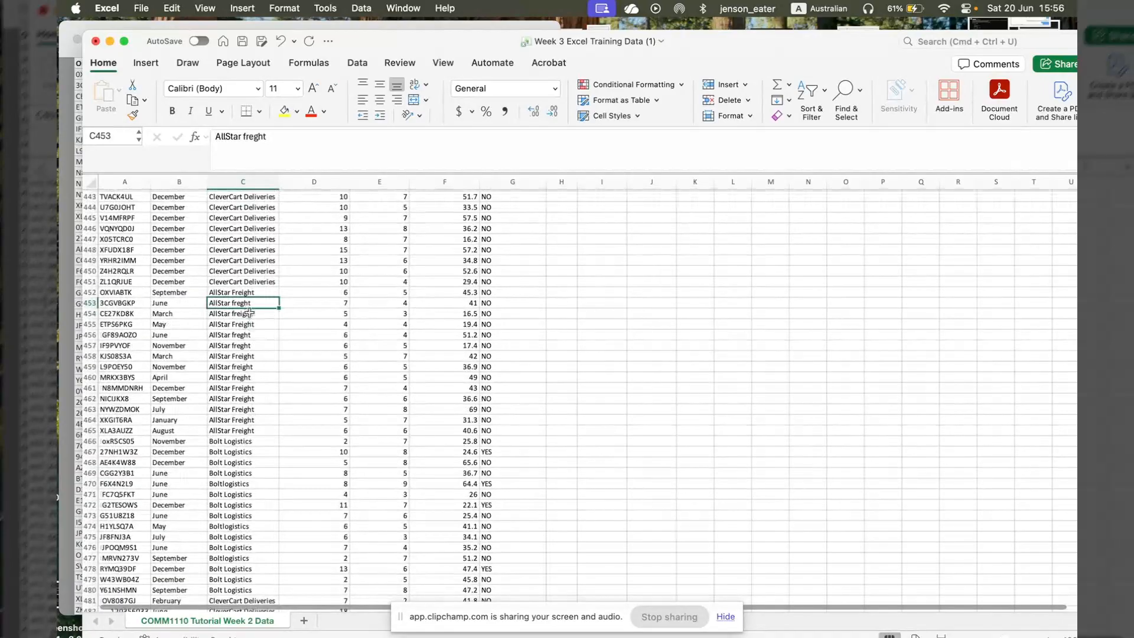
{"action": "scroll", "coordinate": [249, 313], "scroll_direction": "down", "scroll_amount": 6}
{"action": "scroll", "coordinate": [254, 332], "scroll_direction": "up", "scroll_amount": 4}
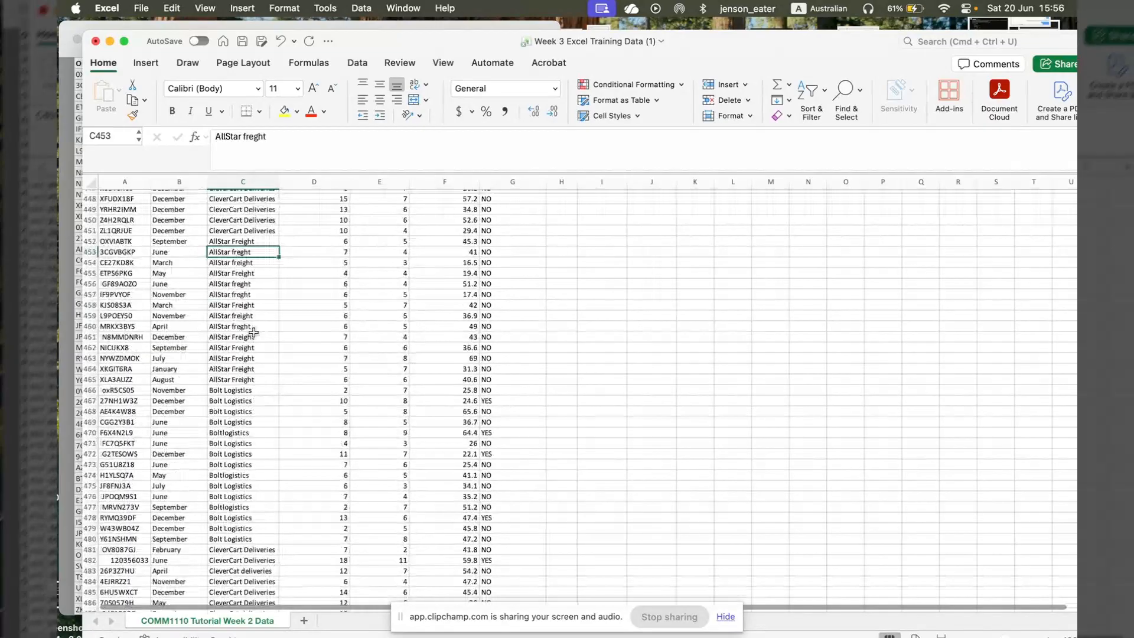
{"action": "scroll", "coordinate": [254, 333], "scroll_direction": "up", "scroll_amount": 20}
- Select the whole Freight Carrier column, open Find & Replace for replacing, and clear the existing search text
{"action": "left_click", "coordinate": [264, 184]}
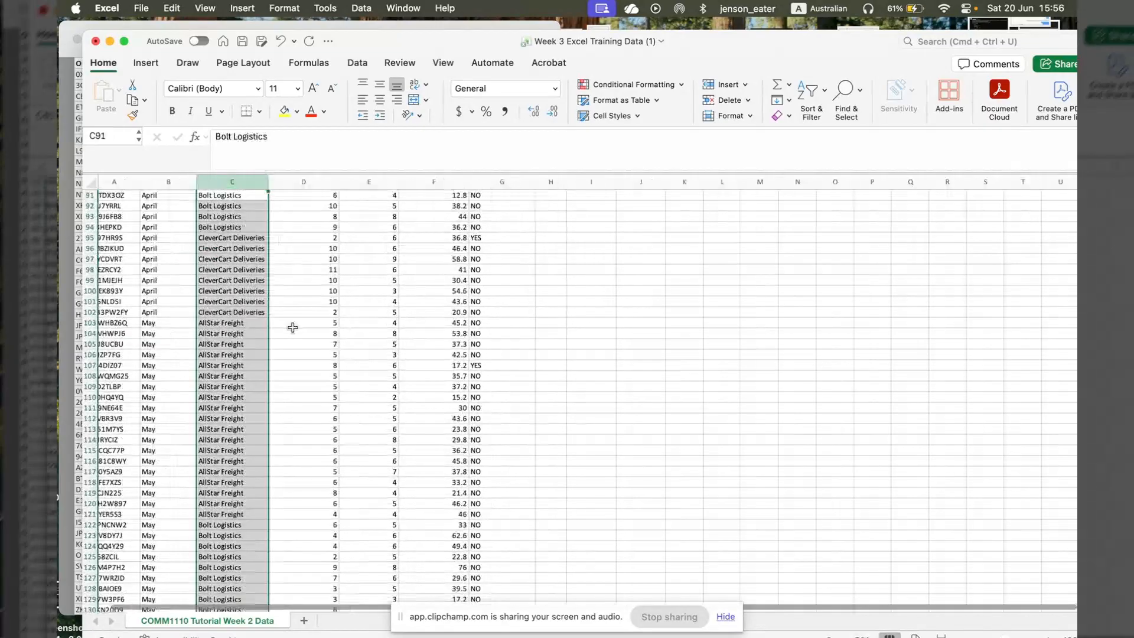
{"action": "scroll", "coordinate": [292, 328], "scroll_direction": "up", "scroll_amount": 20}
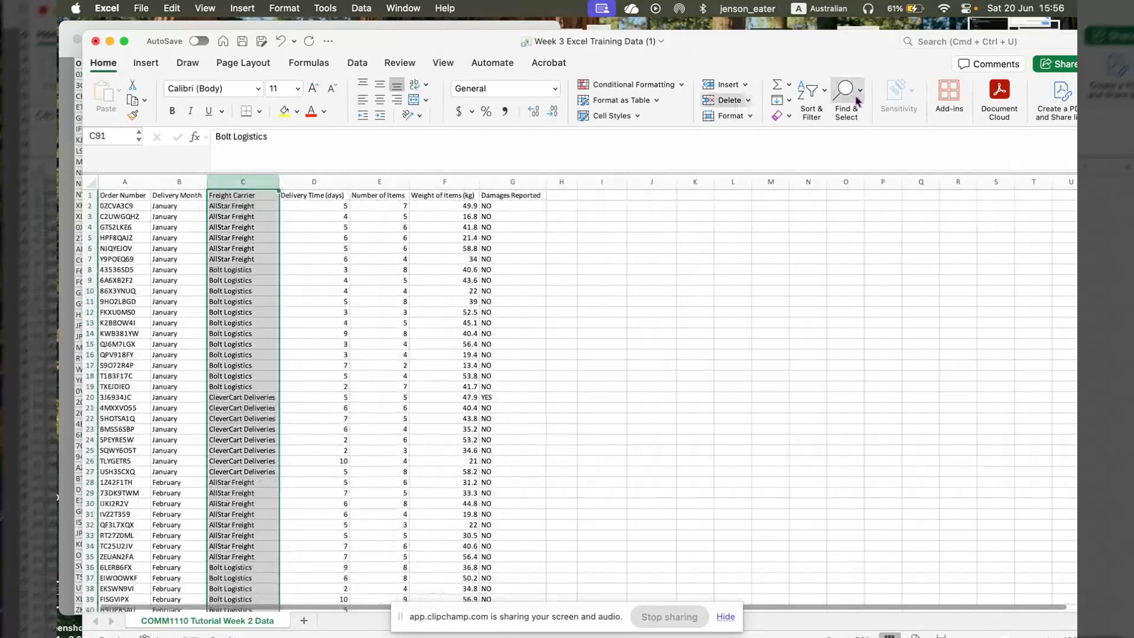
{"action": "left_click", "coordinate": [847, 90]}
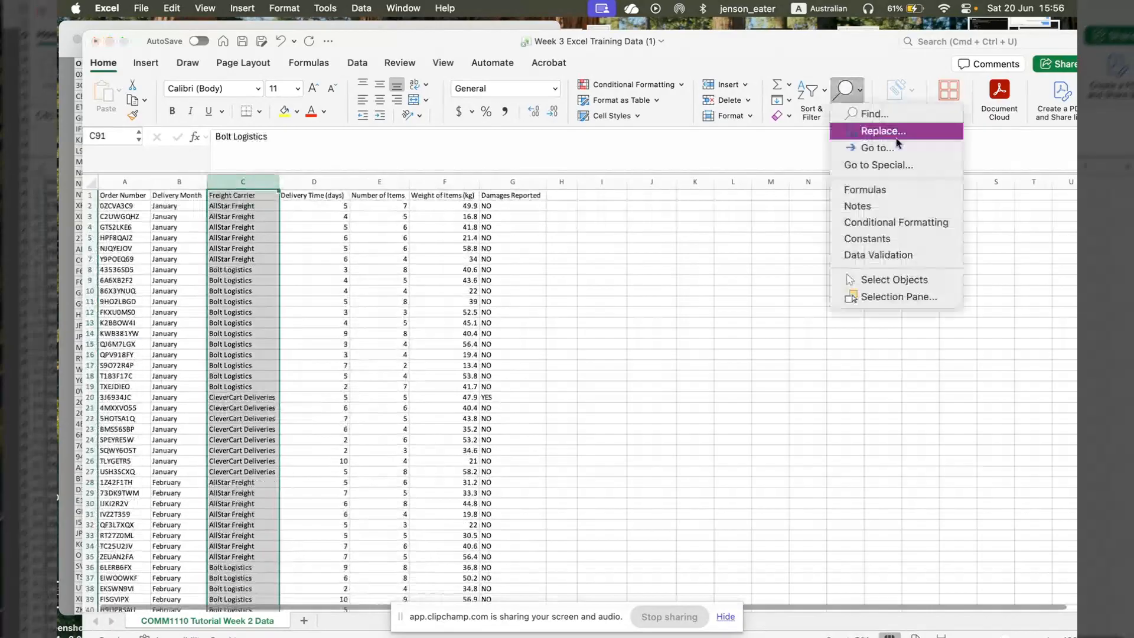
{"action": "left_click", "coordinate": [896, 140]}
{"action": "scroll", "coordinate": [380, 426], "scroll_direction": "down", "scroll_amount": 15}
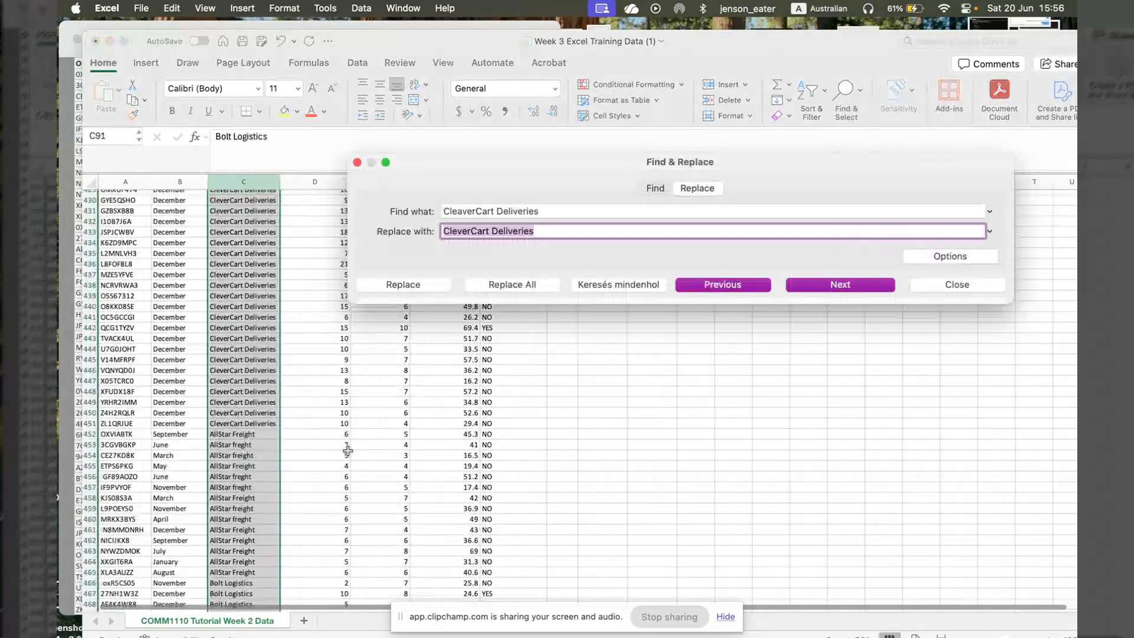
{"action": "scroll", "coordinate": [348, 451], "scroll_direction": "down", "scroll_amount": 6}
{"action": "left_click", "coordinate": [573, 215]}
{"action": "key", "text": "super+a"}
{"action": "key", "text": "BackSpace"}
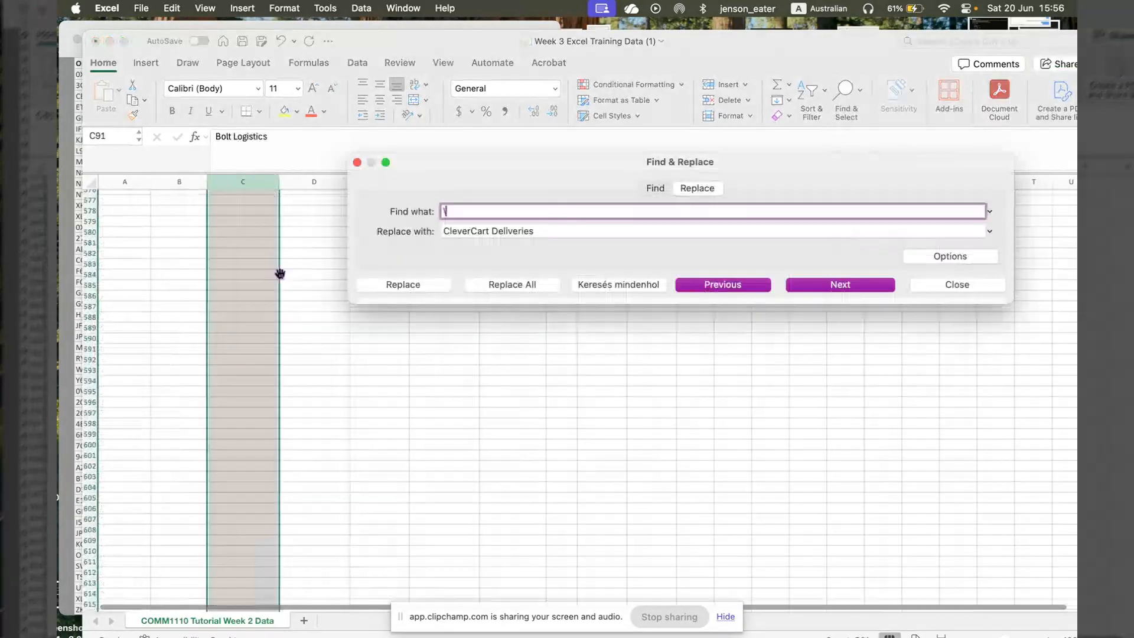
{"action": "scroll", "coordinate": [278, 273], "scroll_direction": "up", "scroll_amount": 4}
{"action": "scroll", "coordinate": [275, 273], "scroll_direction": "up", "scroll_amount": 2}
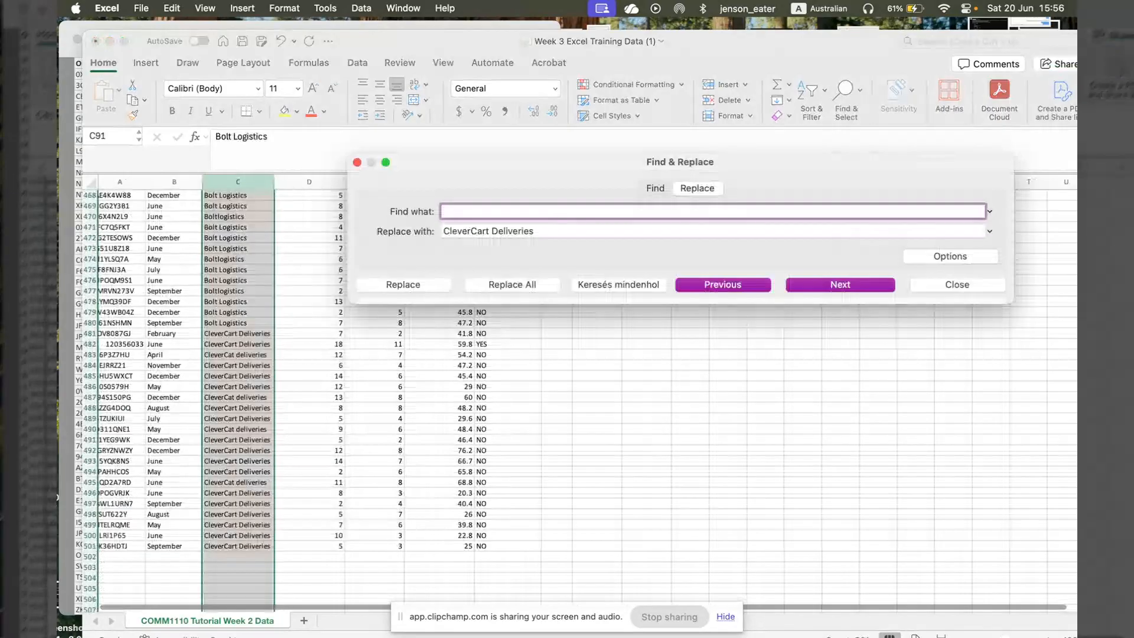
{"action": "scroll", "coordinate": [291, 207], "scroll_direction": "up", "scroll_amount": 3}
{"action": "scroll", "coordinate": [290, 207], "scroll_direction": "up", "scroll_amount": 3}
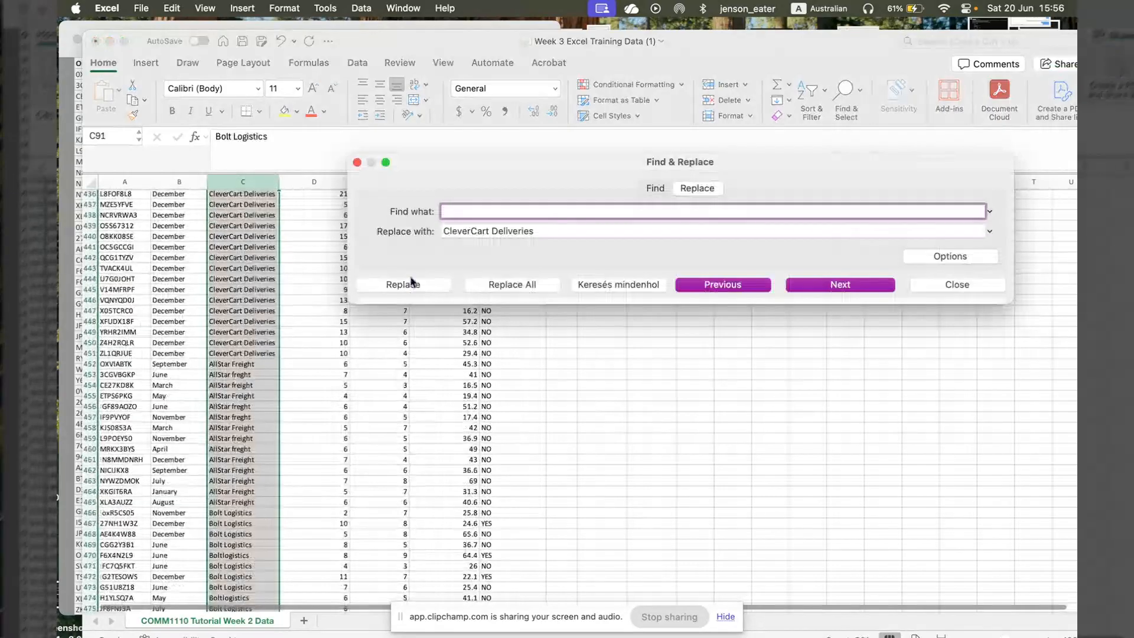
- Enter "AllStar Freight" as the search text and copy it in as the replacement text, removing the previous one
{"action": "type", "text": "AllStar Fr"}
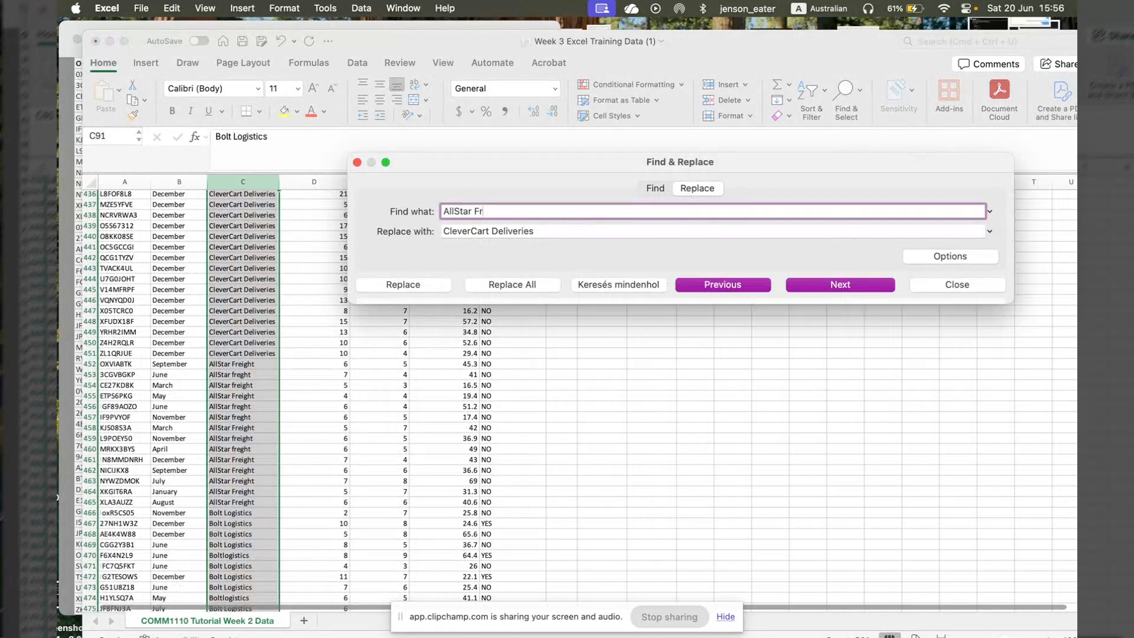
{"action": "type", "text": "eight"}
{"action": "left_click", "coordinate": [553, 231]}
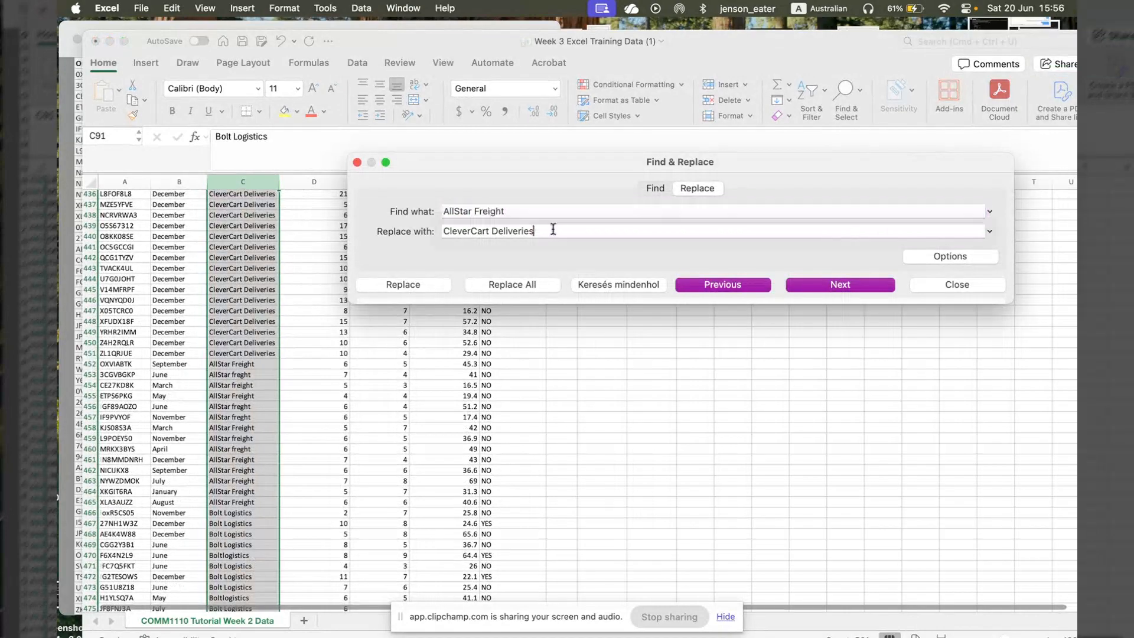
{"action": "key", "text": "super+a"}
{"action": "key", "text": "BackSpace"}
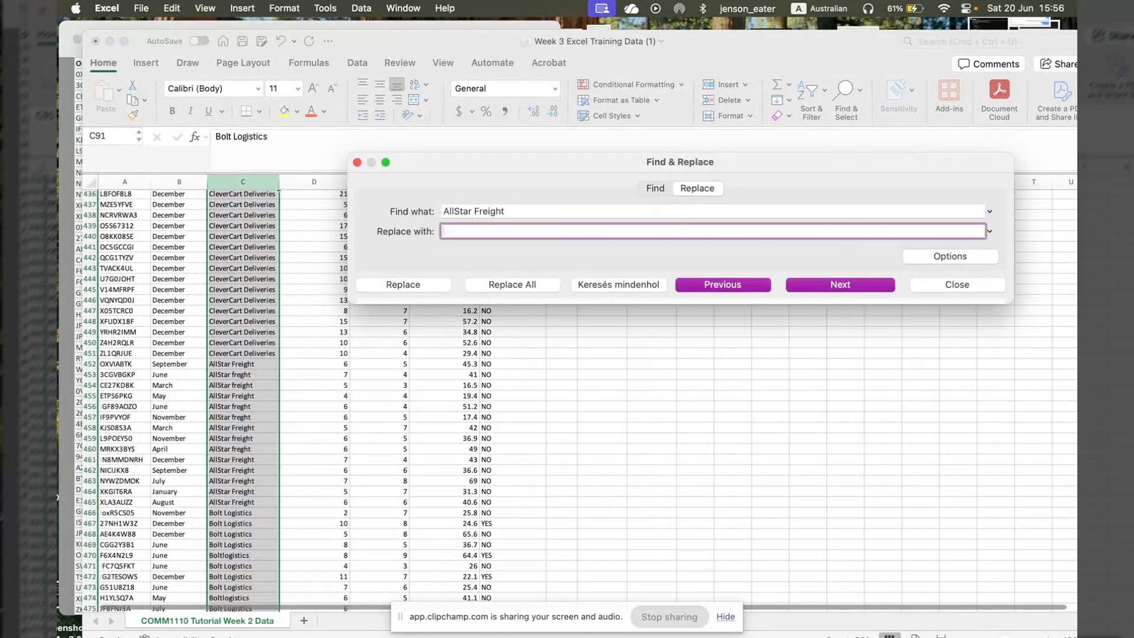
{"action": "left_click", "coordinate": [484, 211]}
{"action": "left_click", "coordinate": [482, 231]}
{"action": "type", "text": "AllStar Freight"}
- Change the search text to "AllStar freght" and replace all its occurrences in the Freight Carrier column with "AllStar Freight"
{"action": "left_click_drag", "start_coordinate": [506, 212], "coordinate": [433, 208]}
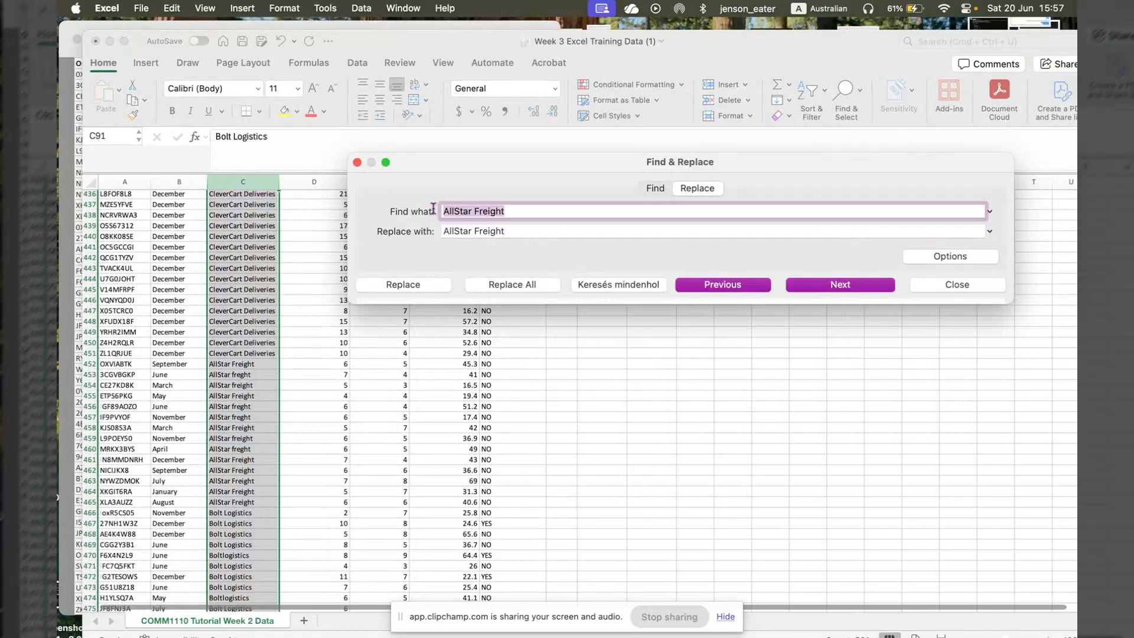
{"action": "type", "text": "AllStar "}
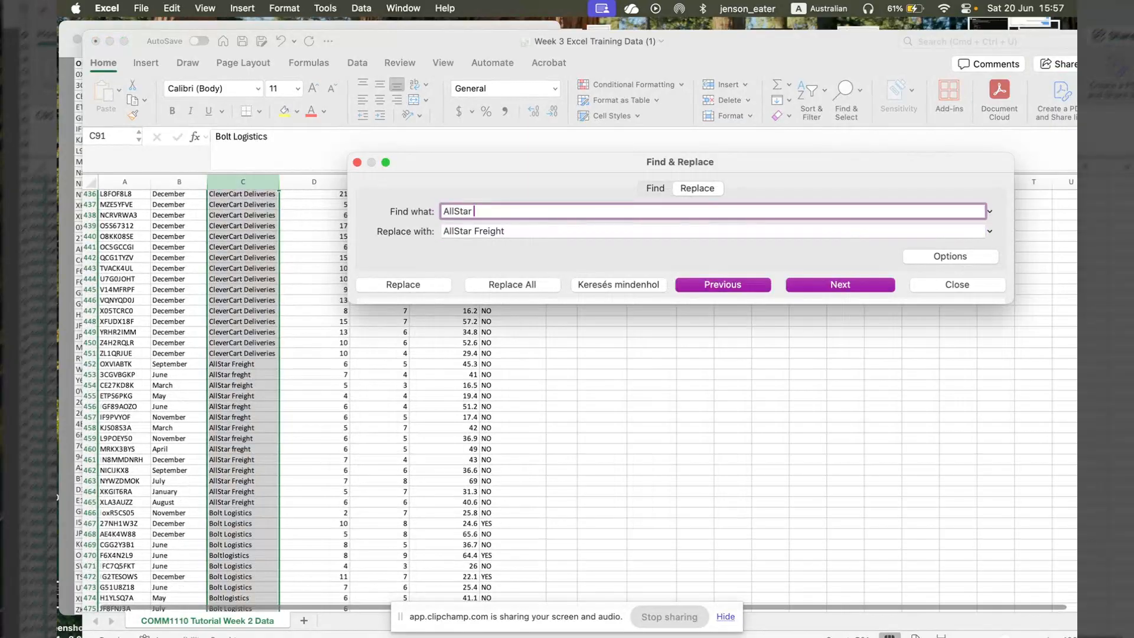
{"action": "type", "text": "freght"}
{"action": "left_click", "coordinate": [511, 285]}
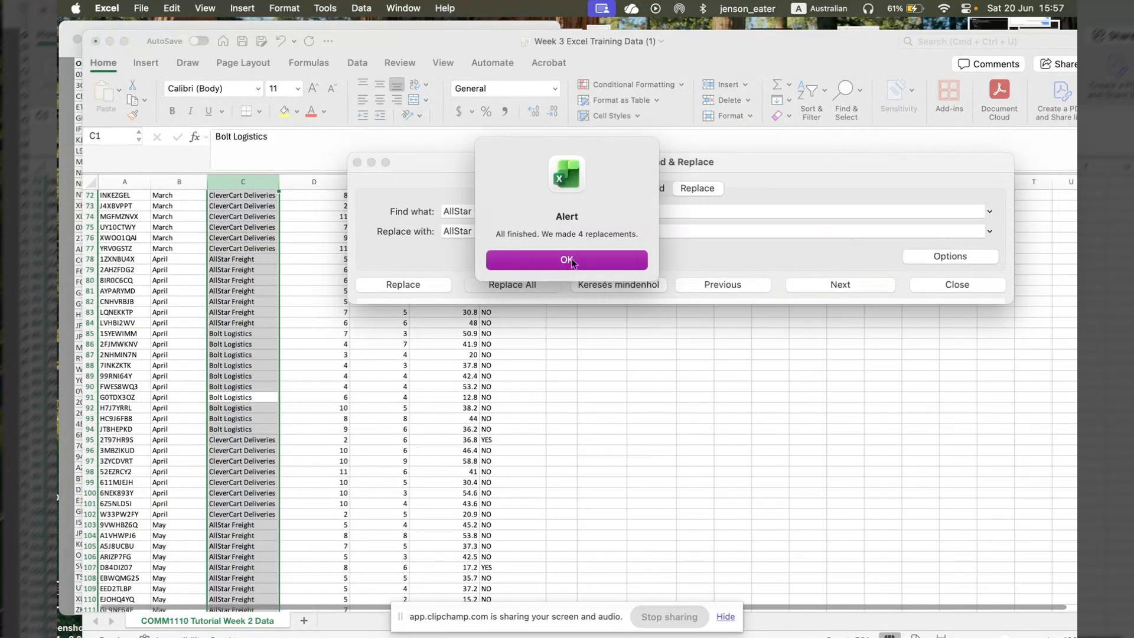
- Examine the Freight Carrier column down to the added rows for carrier names that are still misspelt
{"action": "left_click", "coordinate": [571, 261]}
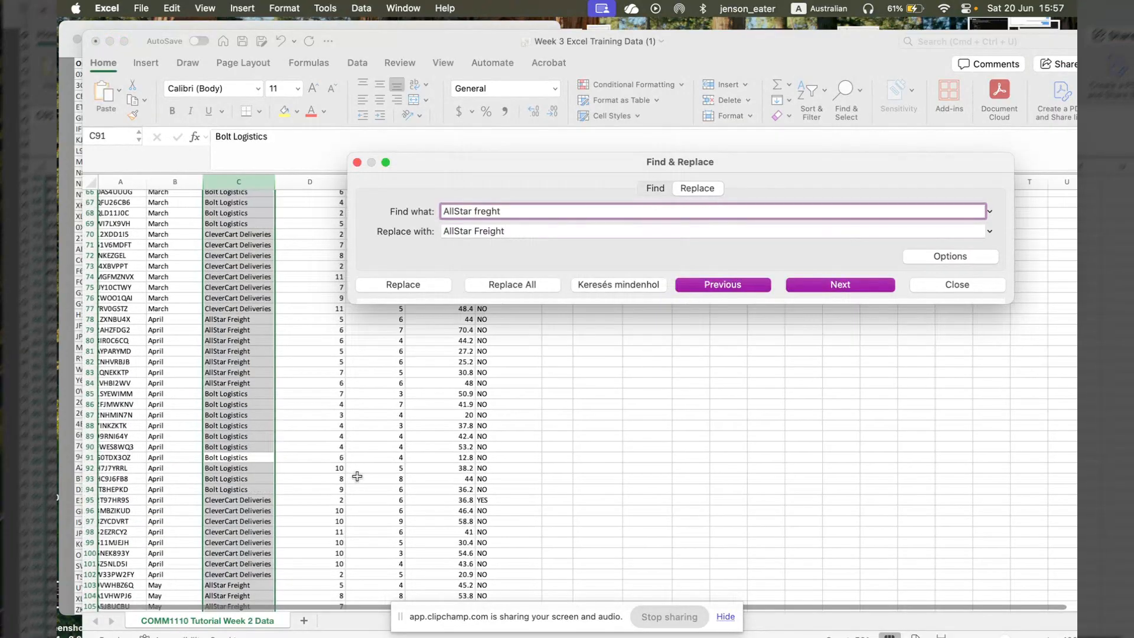
{"action": "scroll", "coordinate": [357, 476], "scroll_direction": "down", "scroll_amount": 8}
{"action": "scroll", "coordinate": [357, 476], "scroll_direction": "down", "scroll_amount": 6}
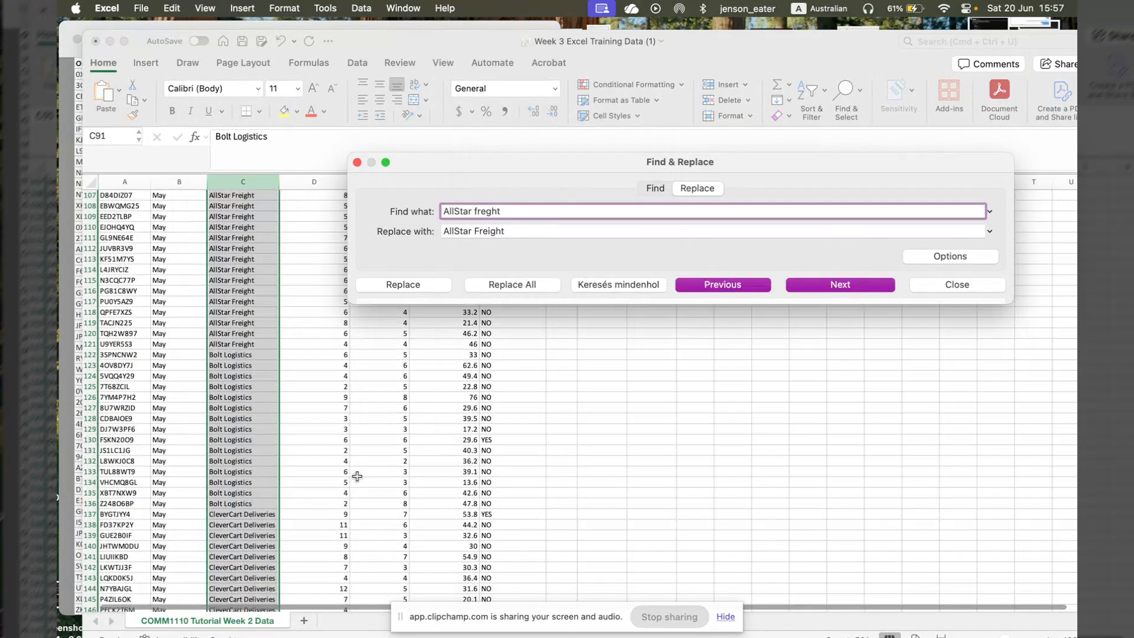
{"action": "scroll", "coordinate": [358, 476], "scroll_direction": "down", "scroll_amount": 3}
{"action": "scroll", "coordinate": [357, 476], "scroll_direction": "down", "scroll_amount": 5}
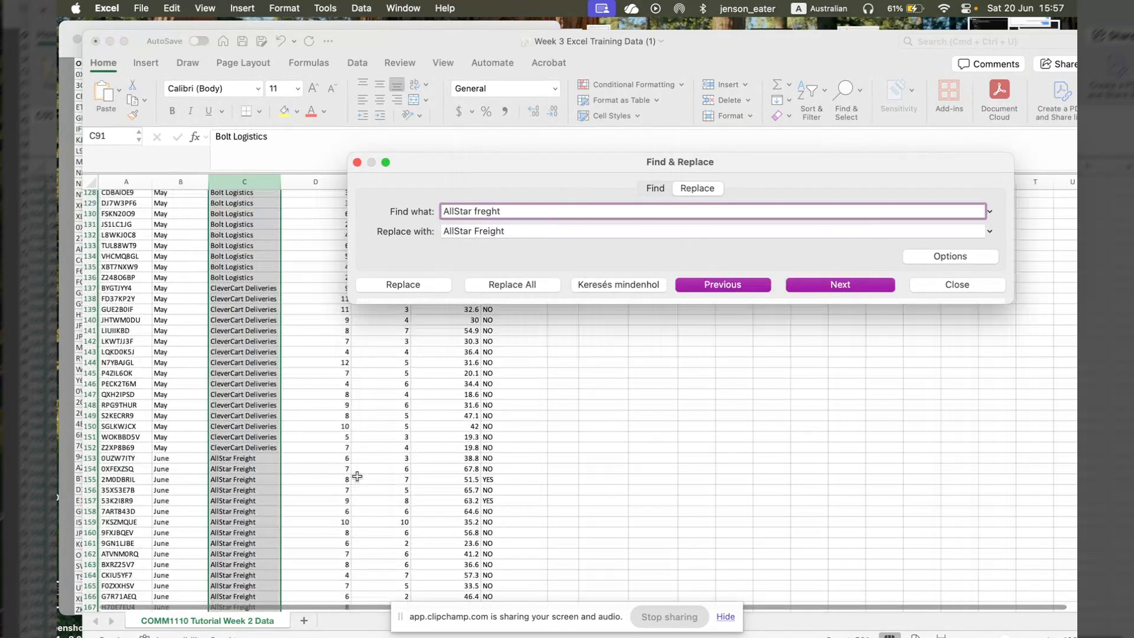
{"action": "scroll", "coordinate": [357, 476], "scroll_direction": "down", "scroll_amount": 20}
{"action": "scroll", "coordinate": [357, 476], "scroll_direction": "down", "scroll_amount": 20}
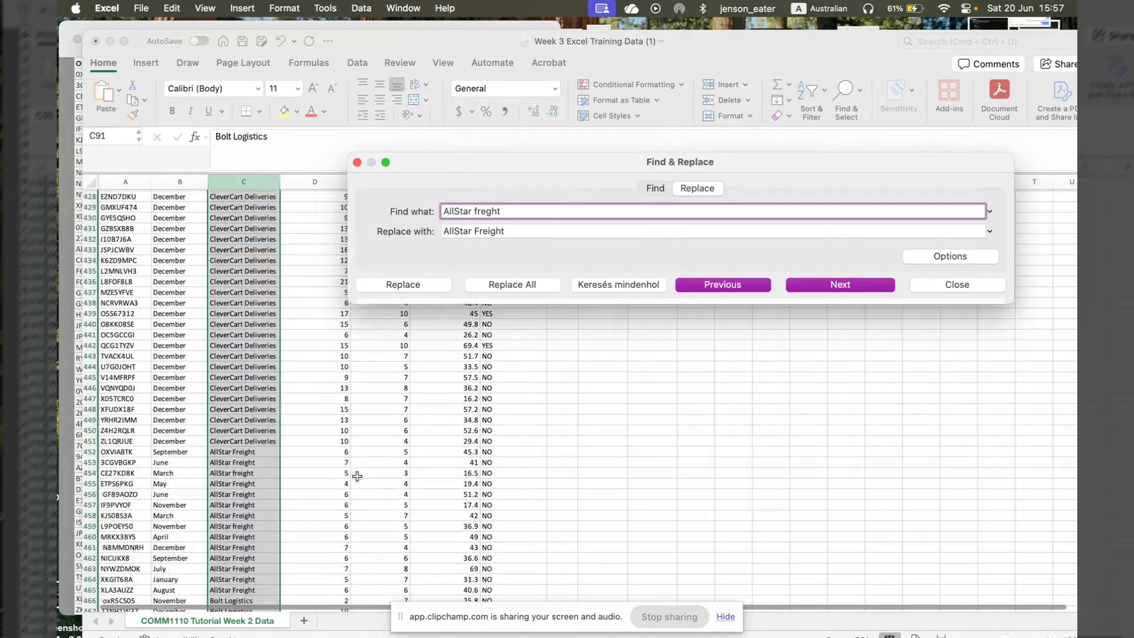
{"action": "scroll", "coordinate": [357, 476], "scroll_direction": "down", "scroll_amount": 10}
{"action": "scroll", "coordinate": [358, 476], "scroll_direction": "up", "scroll_amount": 3}
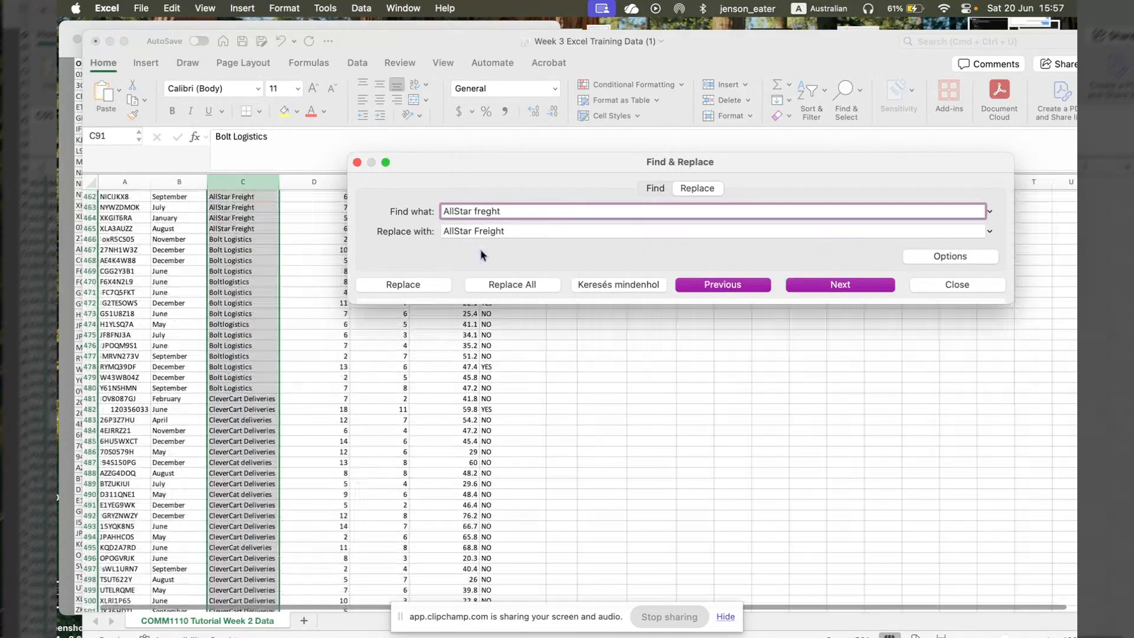
- Change the search text in Find & Replace to "Boltlogistics"
{"action": "left_click_drag", "start_coordinate": [508, 212], "coordinate": [401, 211]}
{"action": "key", "text": "BackSpace"}
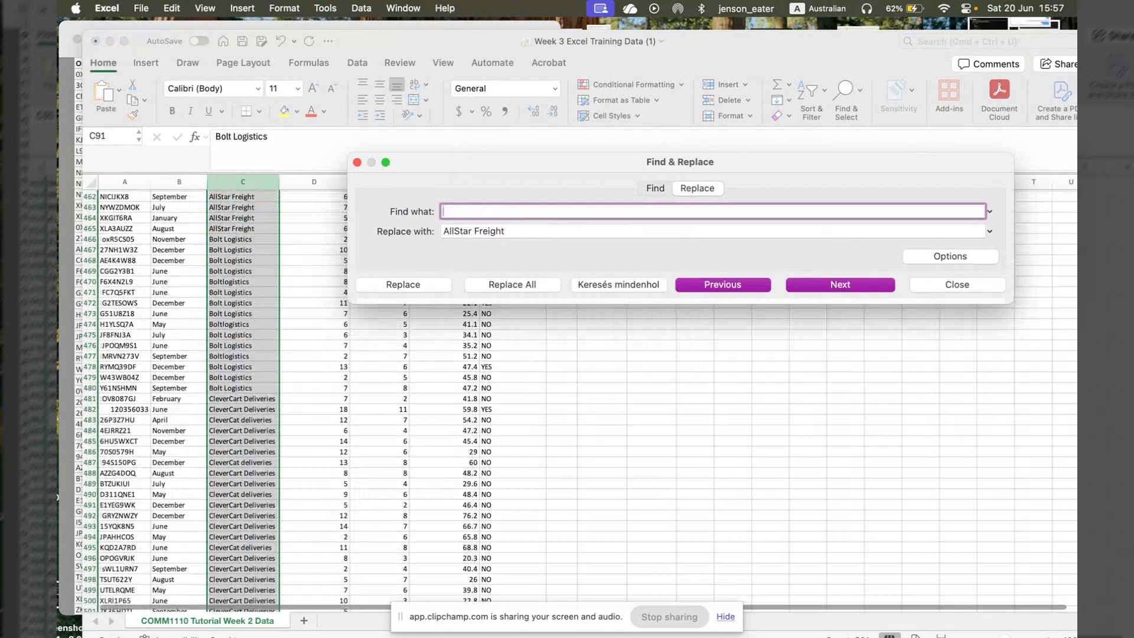
{"action": "type", "text": "Boltlogistics"}
- Set the replacement text to "Bolt Logistics" and replace all occurrences in the Freight Carrier column
{"action": "key", "text": "Tab"}
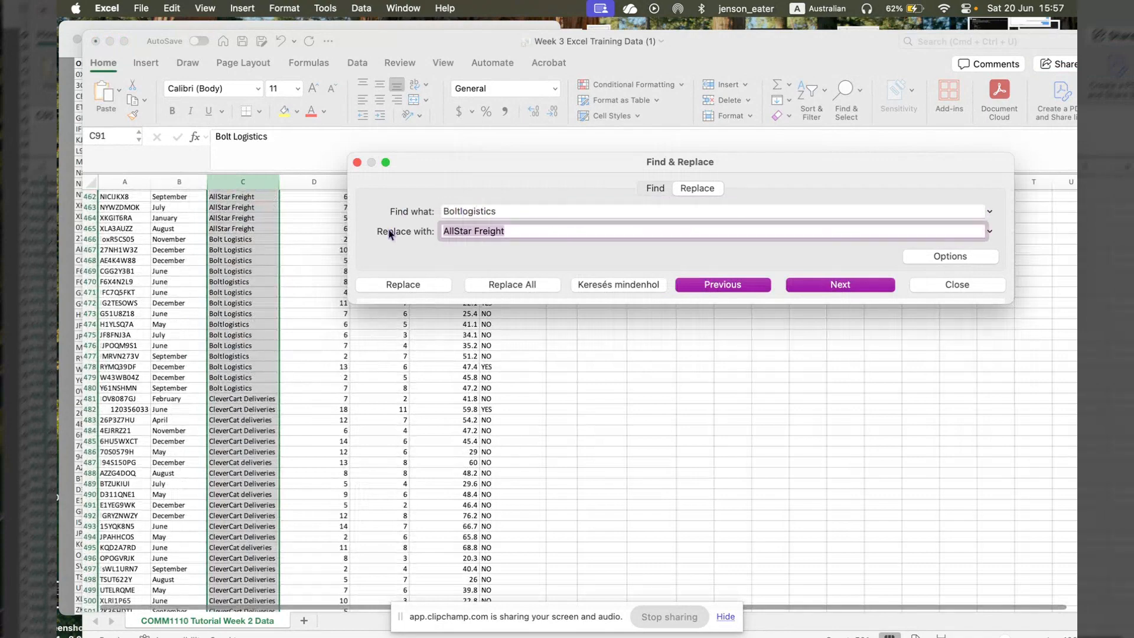
{"action": "type", "text": "Bolt Logi"}
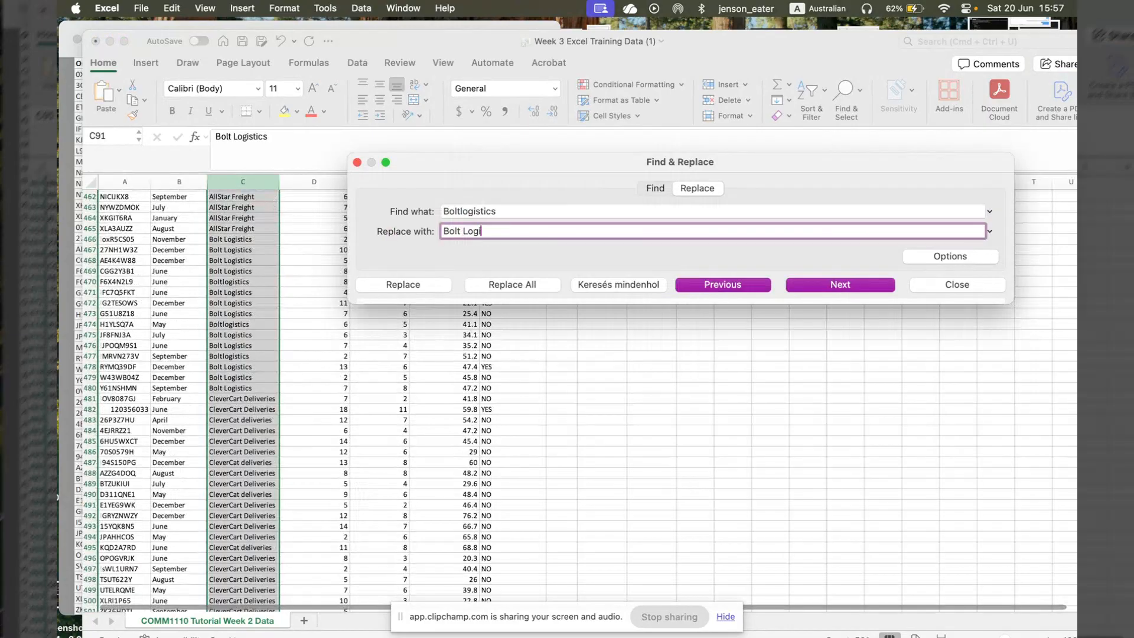
{"action": "type", "text": "stics"}
{"action": "left_click", "coordinate": [513, 286]}
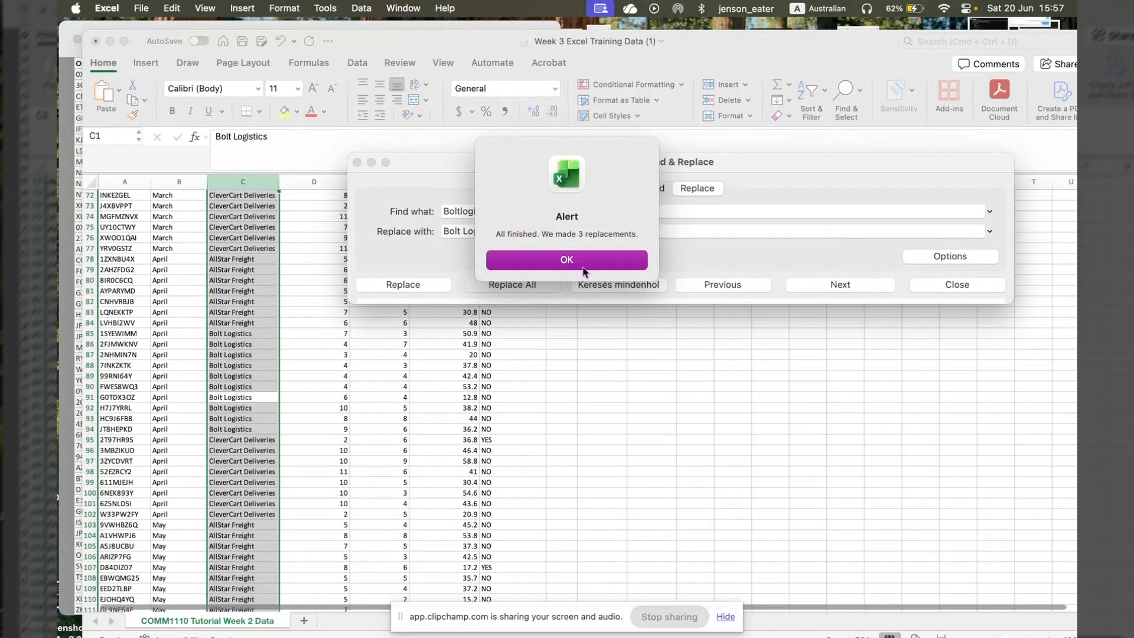
{"action": "left_click", "coordinate": [581, 267]}
- Examine the added rows at the end of the Freight Carrier column for misspelt variants of CleverCart Deliveries
{"action": "scroll", "coordinate": [278, 281], "scroll_direction": "up", "scroll_amount": 2}
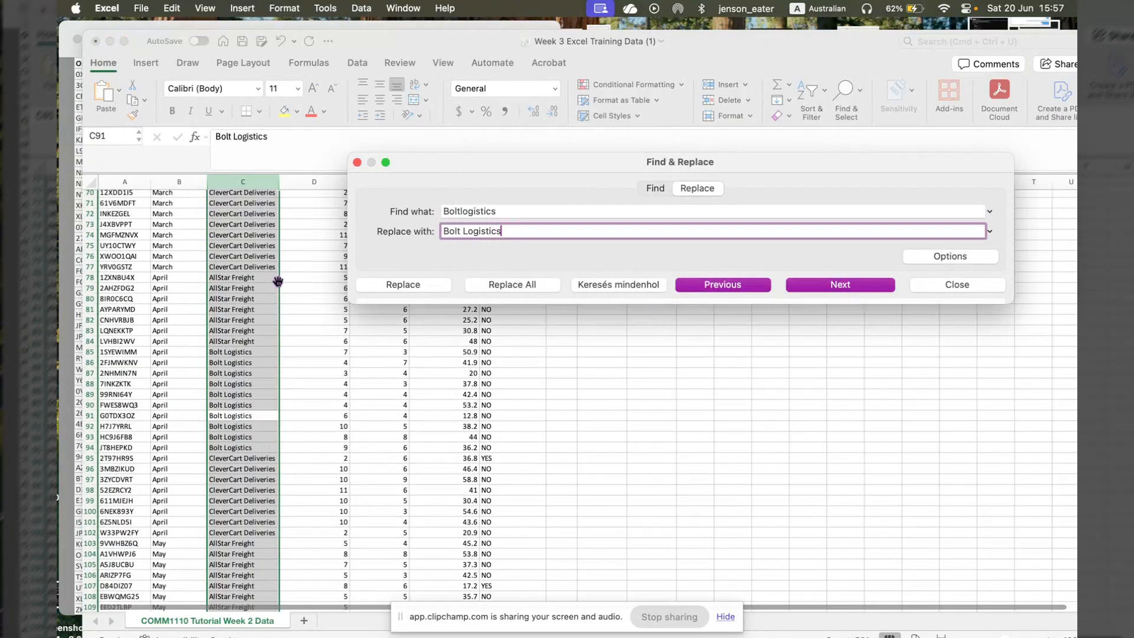
{"action": "scroll", "coordinate": [277, 282], "scroll_direction": "down", "scroll_amount": 5}
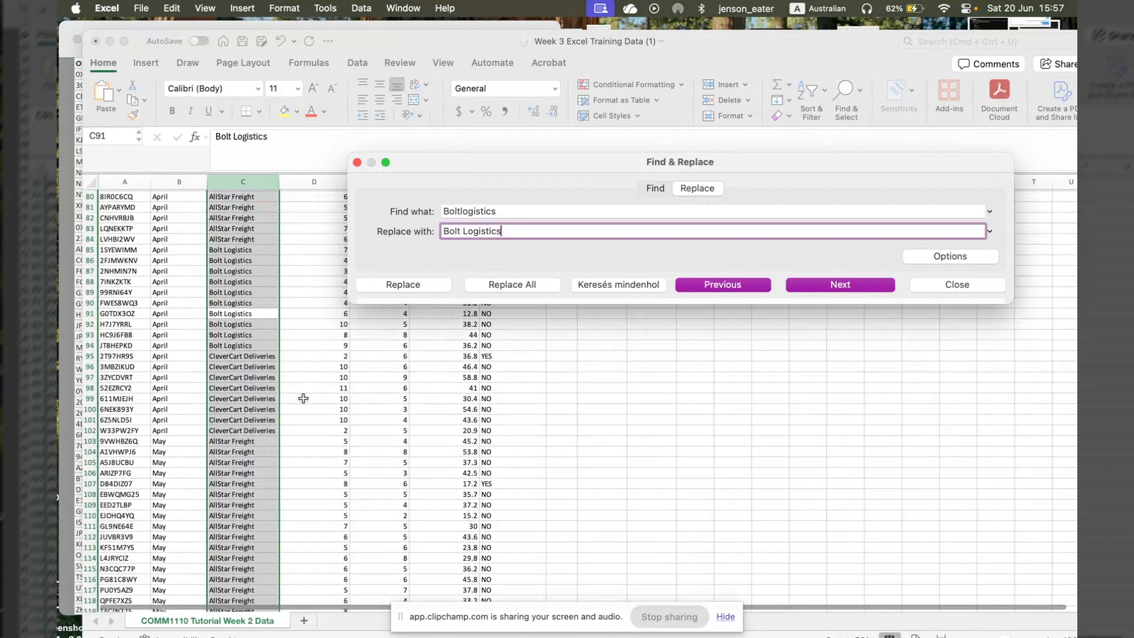
{"action": "scroll", "coordinate": [303, 398], "scroll_direction": "down", "scroll_amount": 5}
{"action": "scroll", "coordinate": [303, 398], "scroll_direction": "down", "scroll_amount": 10}
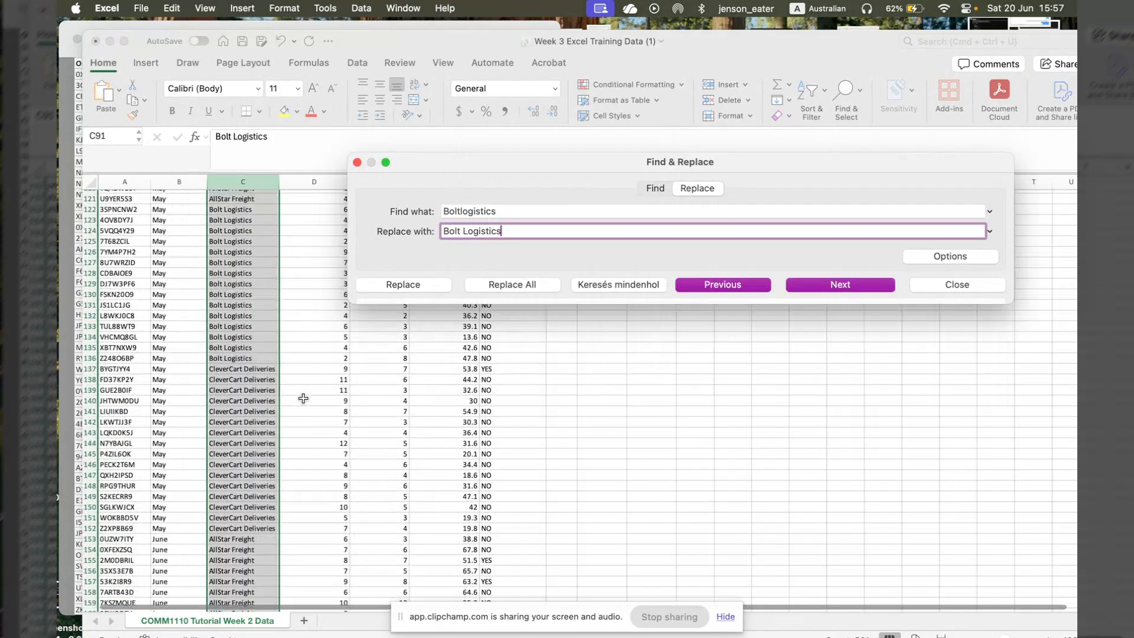
{"action": "scroll", "coordinate": [303, 398], "scroll_direction": "down", "scroll_amount": 20}
{"action": "scroll", "coordinate": [303, 398], "scroll_direction": "down", "scroll_amount": 20}
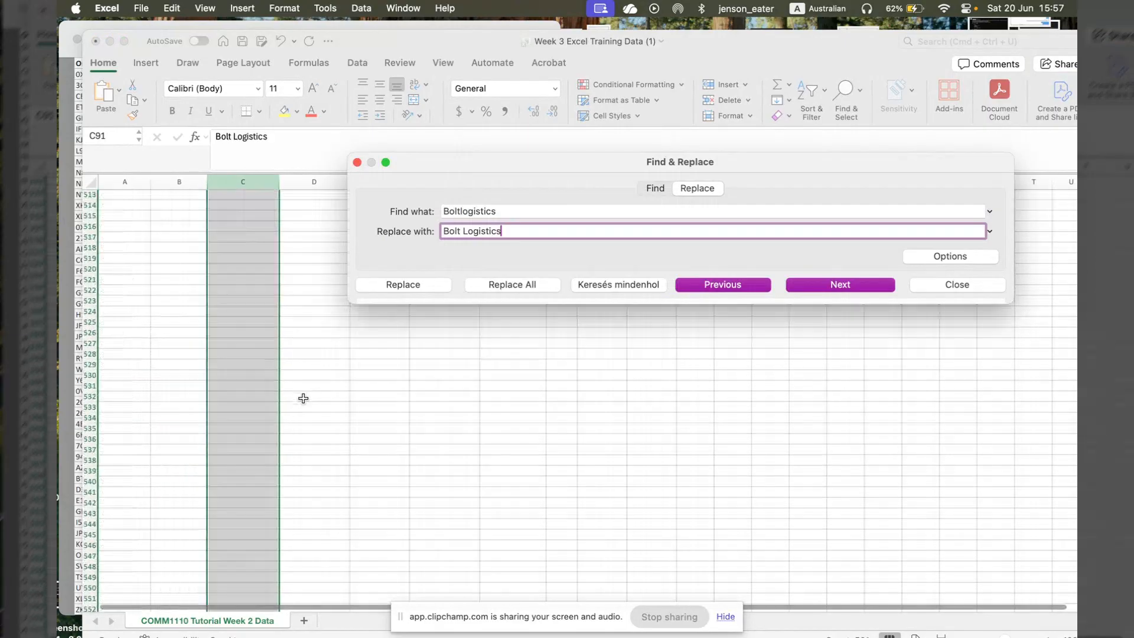
{"action": "scroll", "coordinate": [269, 376], "scroll_direction": "up", "scroll_amount": 7}
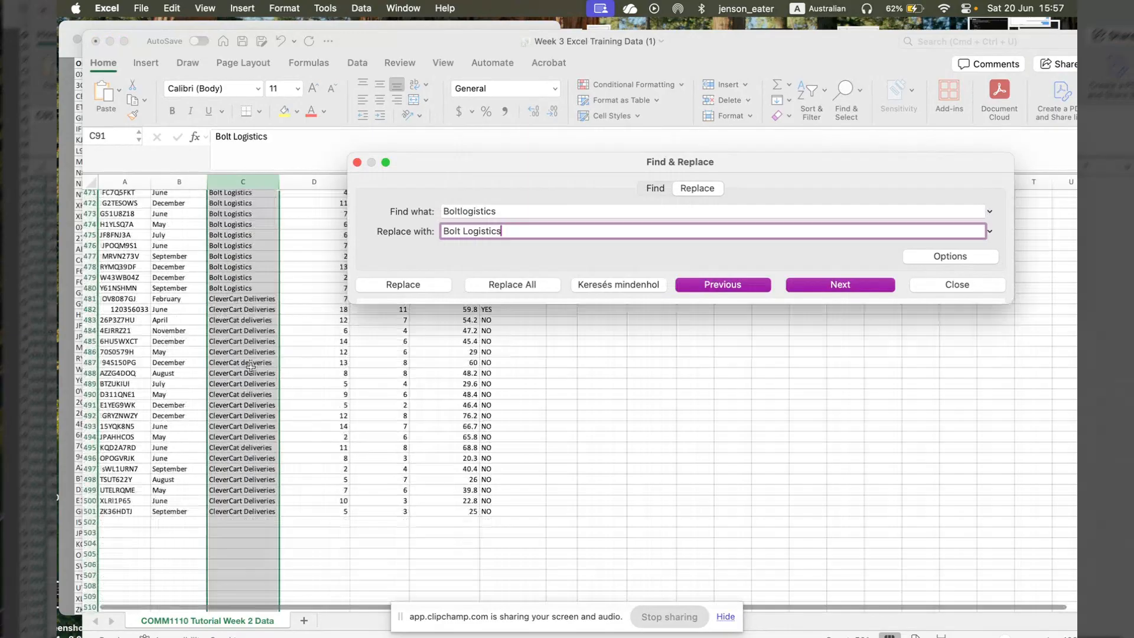
- Change the search text in Find & Replace to "CleverCat deliveries"
{"action": "left_click", "coordinate": [515, 211]}
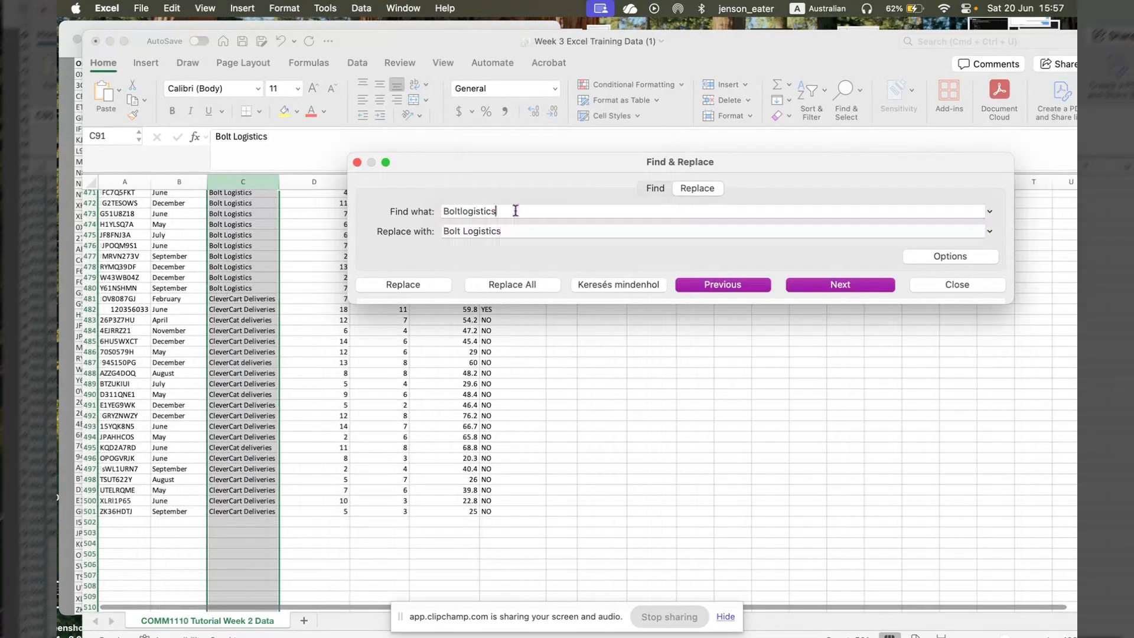
{"action": "key", "text": "super+a"}
{"action": "key", "text": "BackSpace"}
{"action": "type", "text": "Cle"}
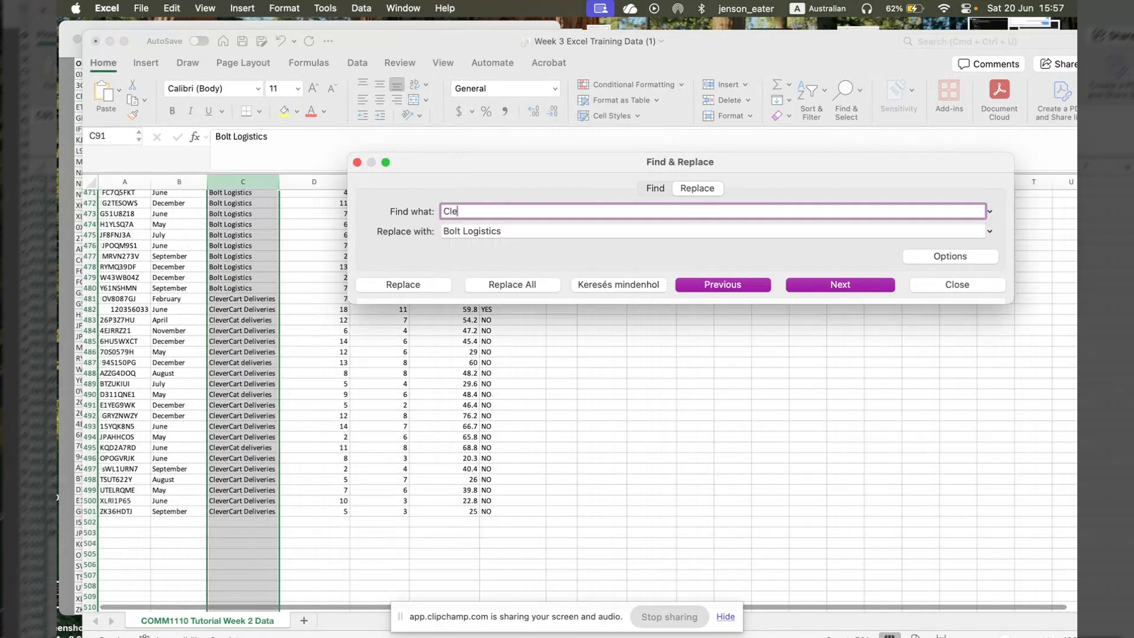
{"action": "type", "text": "verCat deliveries"}
- Set the replacement text to "CleverCart Deliveries" and replace all occurrences in the Freight Carrier column
{"action": "key", "text": "Tab"}
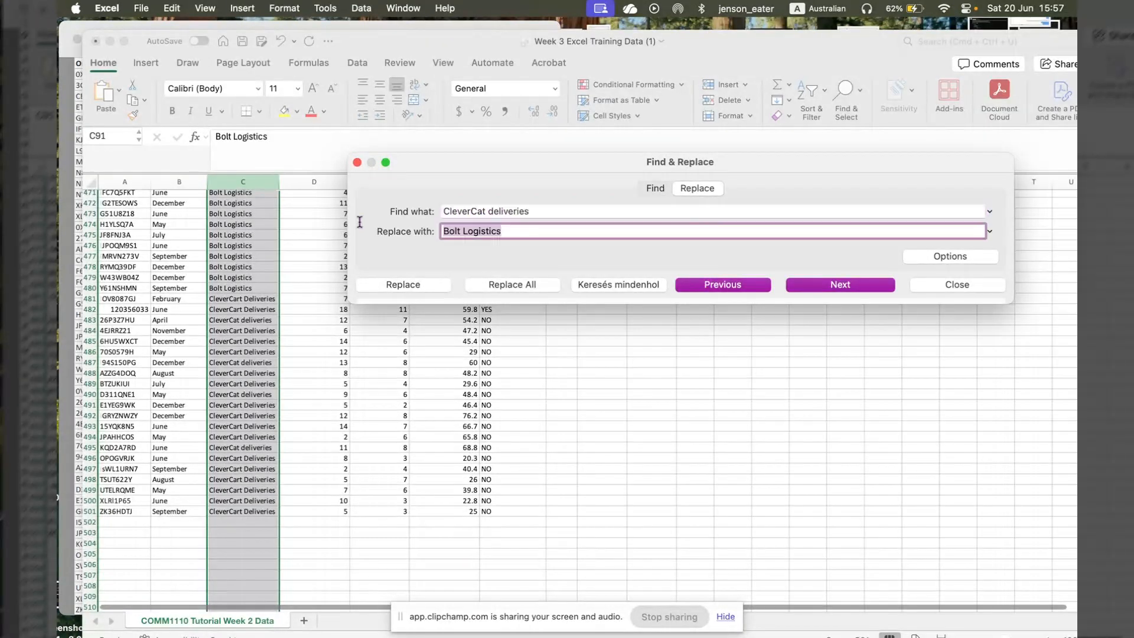
{"action": "key", "text": "BackSpace"}
{"action": "type", "text": "Cle"}
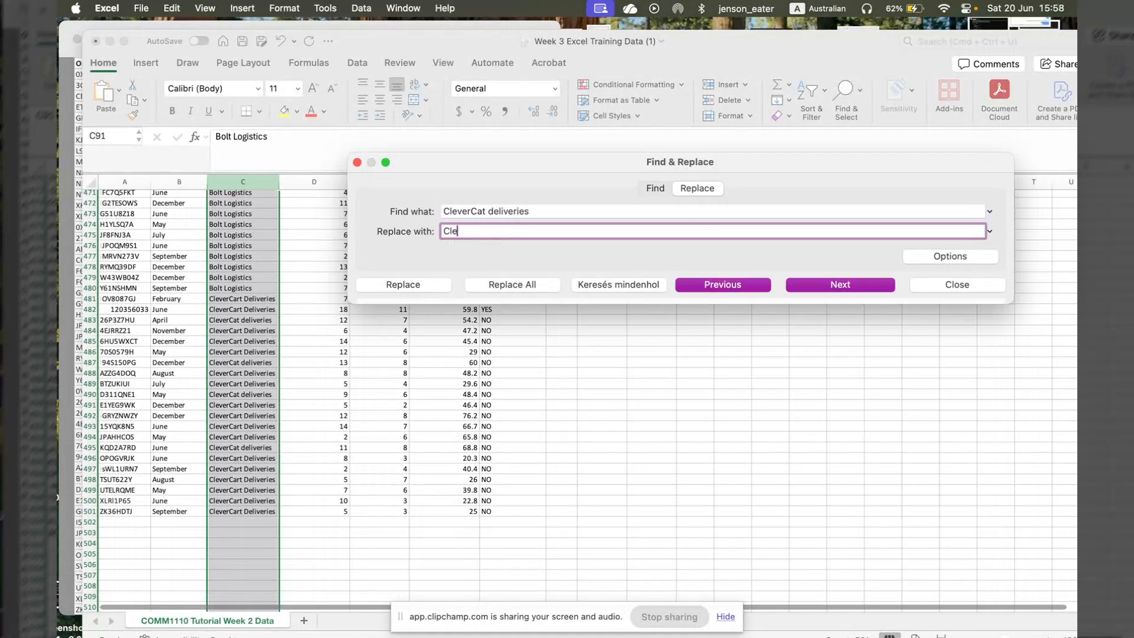
{"action": "type", "text": "verCart Deliveries"}
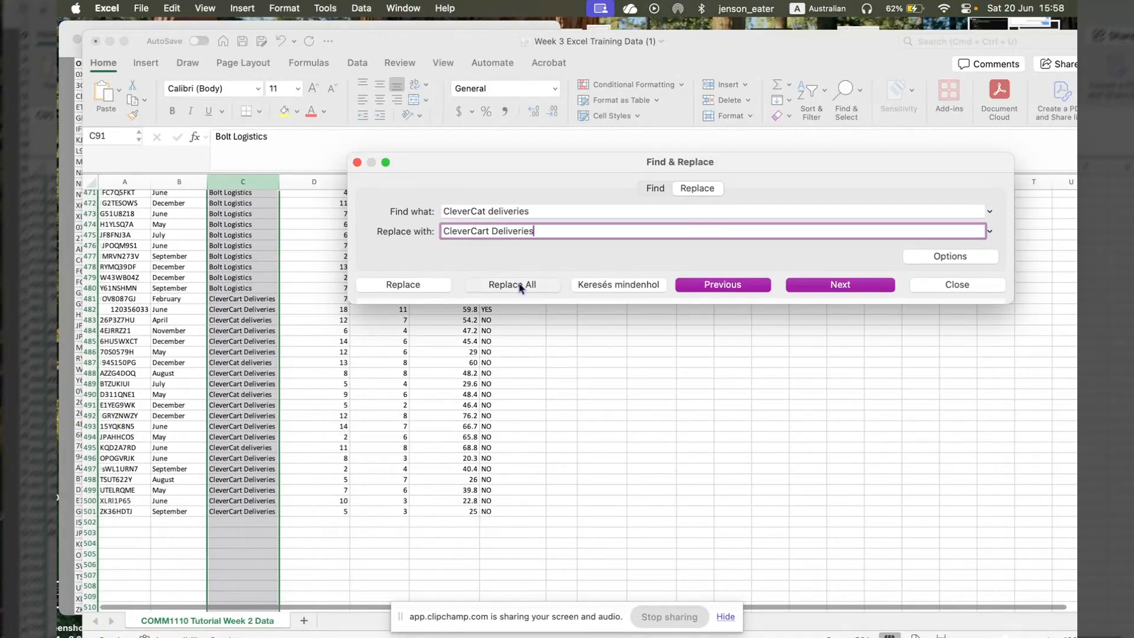
{"action": "left_click", "coordinate": [521, 288]}
{"action": "left_click", "coordinate": [567, 260]}
- Recheck the added rows for inconsistent AllStar names and change the search text to "AllStar frieight"
{"action": "scroll", "coordinate": [415, 512], "scroll_direction": "down", "scroll_amount": 5}
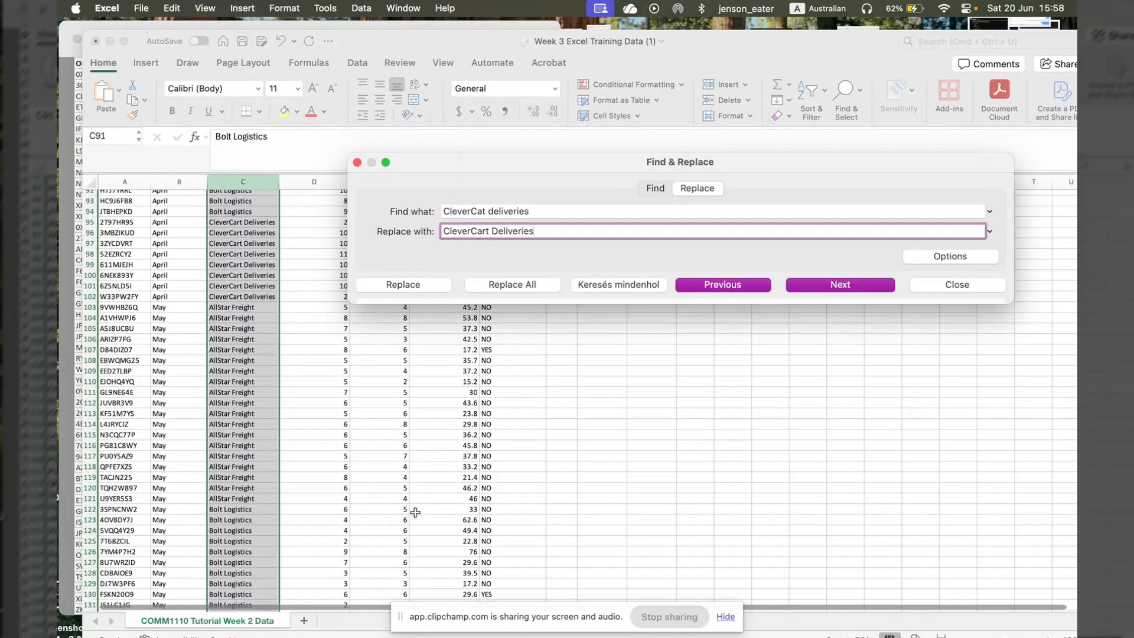
{"action": "scroll", "coordinate": [416, 512], "scroll_direction": "down", "scroll_amount": 20}
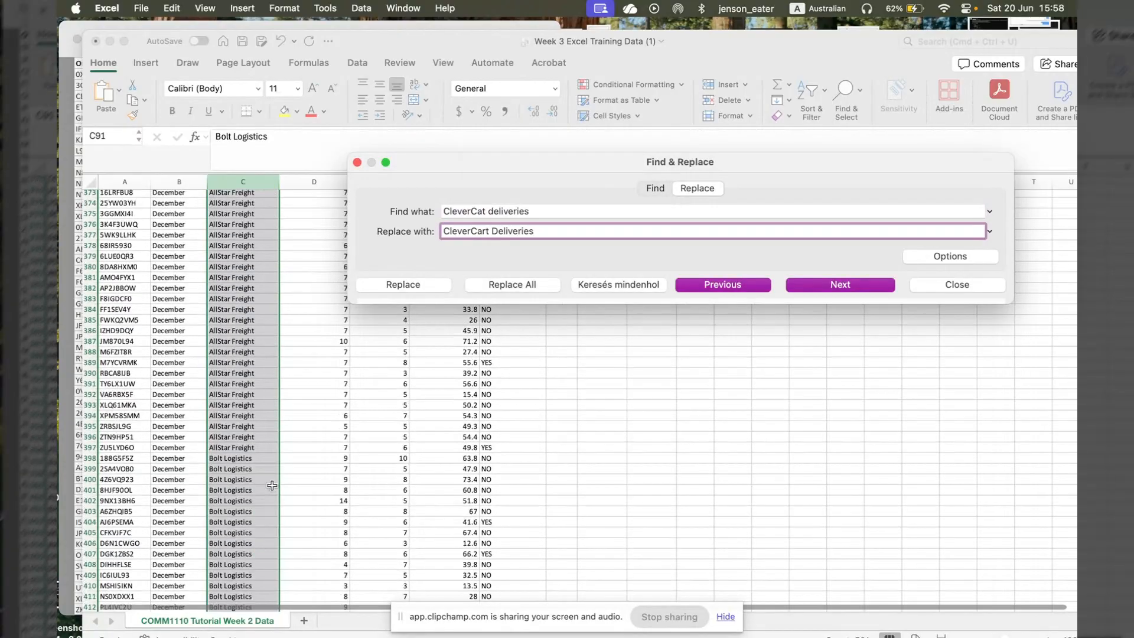
{"action": "scroll", "coordinate": [272, 485], "scroll_direction": "down", "scroll_amount": 12}
{"action": "scroll", "coordinate": [271, 485], "scroll_direction": "up", "scroll_amount": 2}
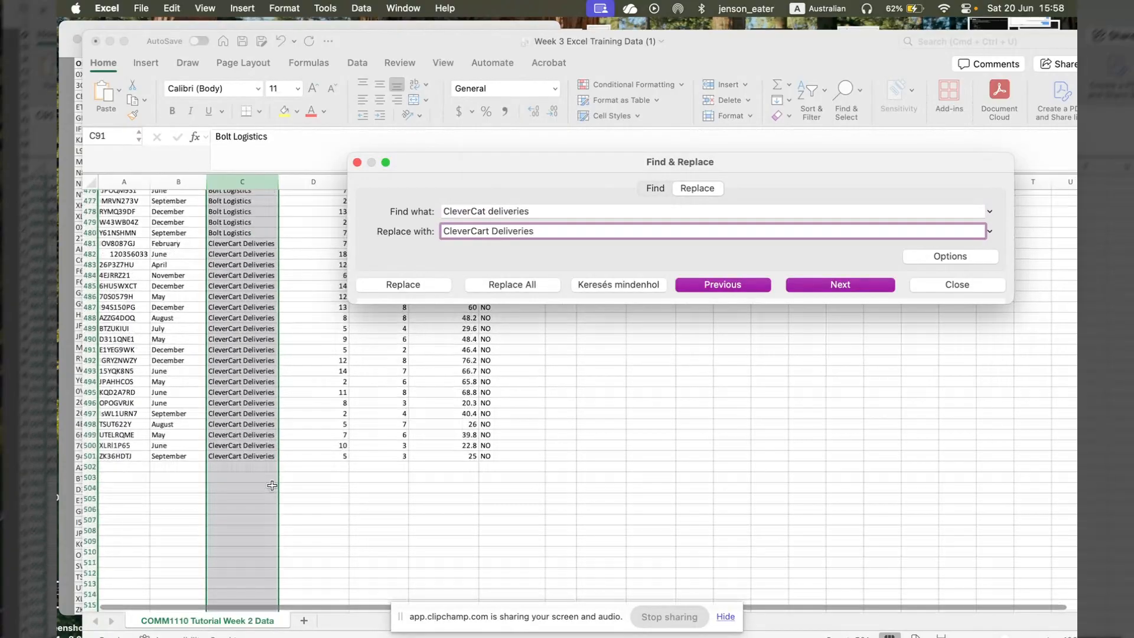
{"action": "scroll", "coordinate": [293, 299], "scroll_direction": "up", "scroll_amount": 8}
{"action": "scroll", "coordinate": [292, 299], "scroll_direction": "up", "scroll_amount": 6}
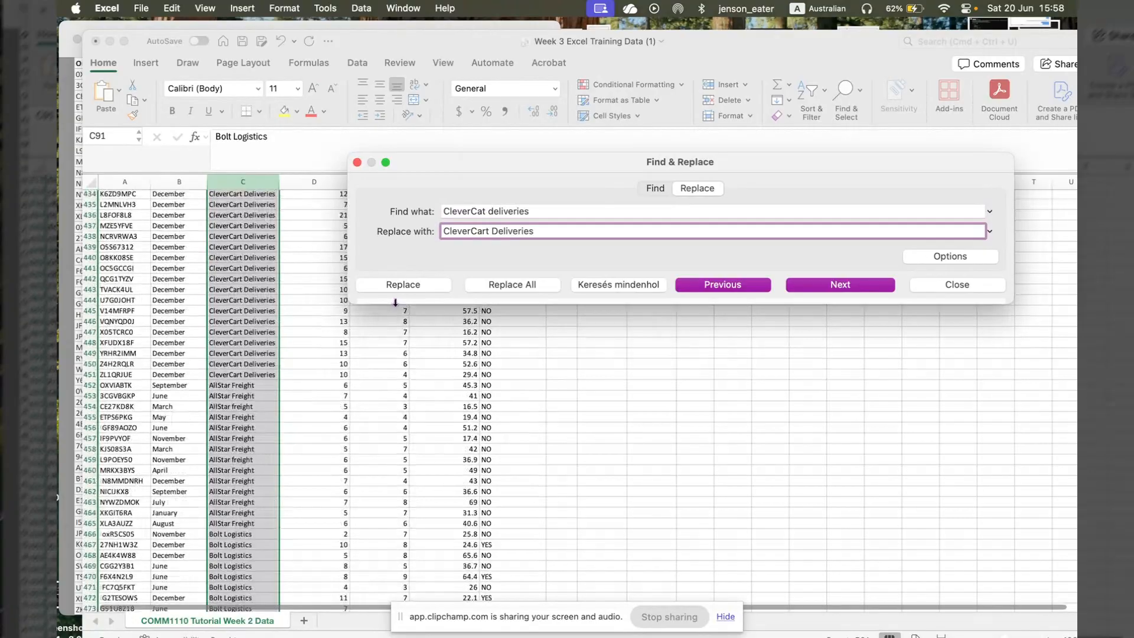
{"action": "key", "text": "shift+Tab"}
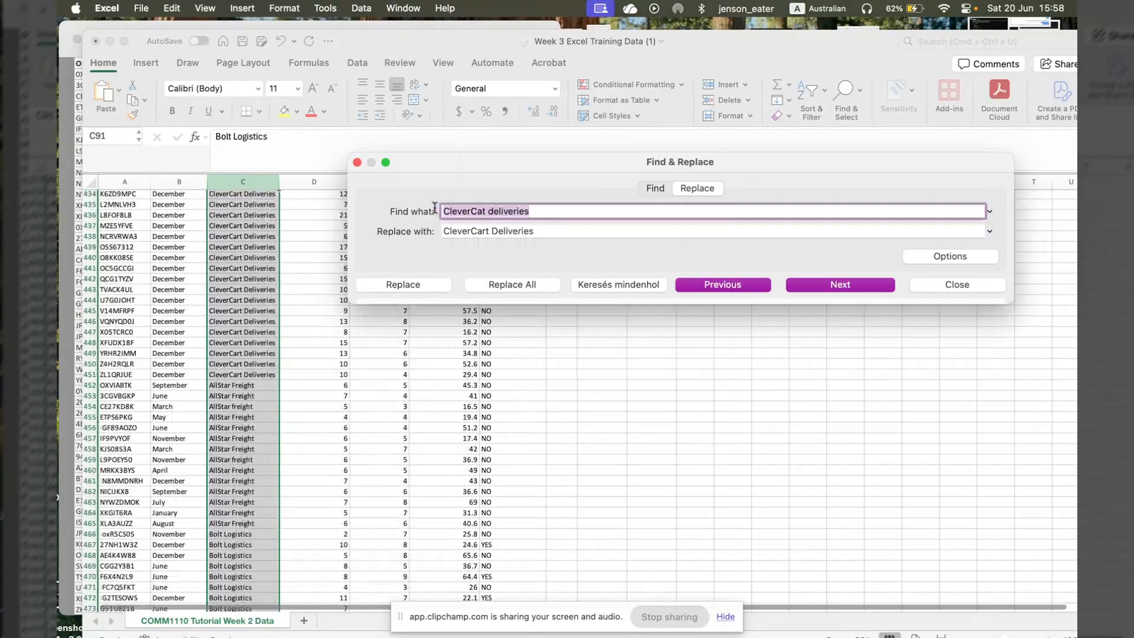
{"action": "type", "text": "AllStar "}
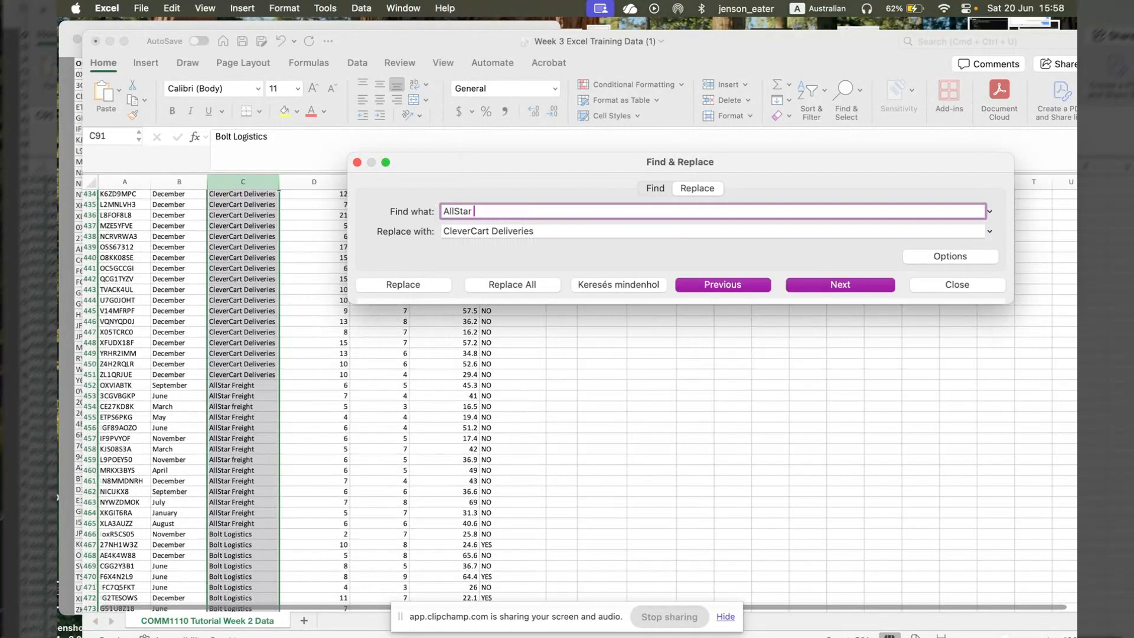
{"action": "type", "text": "frieight"}
- Enter "AllStar Frieight" as the replacement text and try to replace all occurrences in the Freight Carrier column
{"action": "key", "text": "Tab"}
{"action": "key", "text": "BackSpace"}
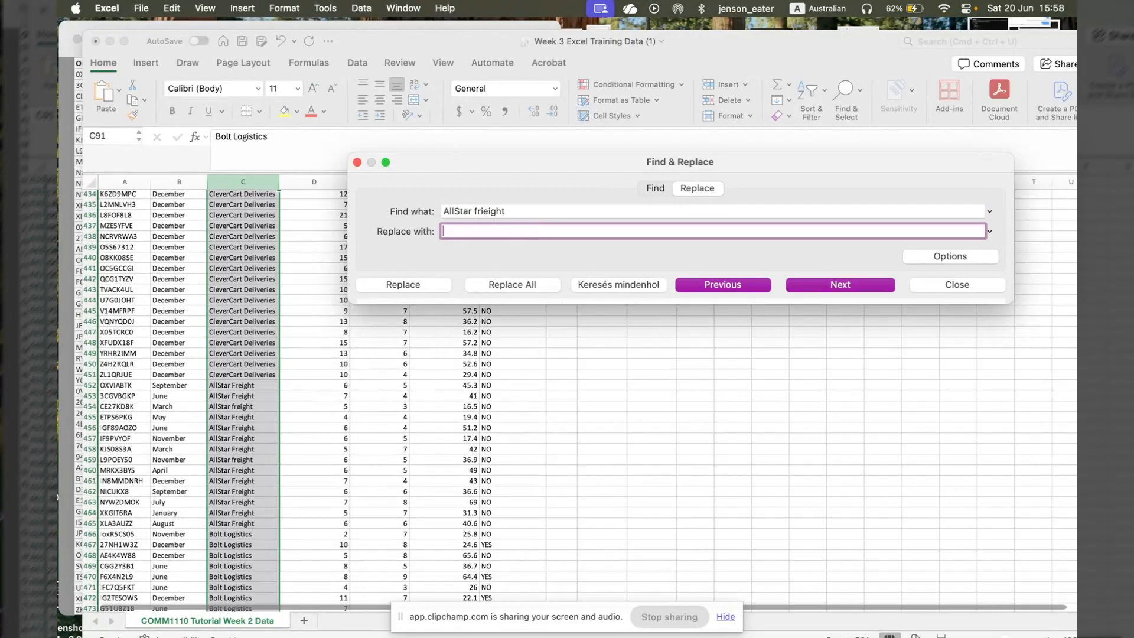
{"action": "type", "text": "AllStar Frieight"}
{"action": "left_click", "coordinate": [524, 285]}
{"action": "left_click", "coordinate": [580, 286]}
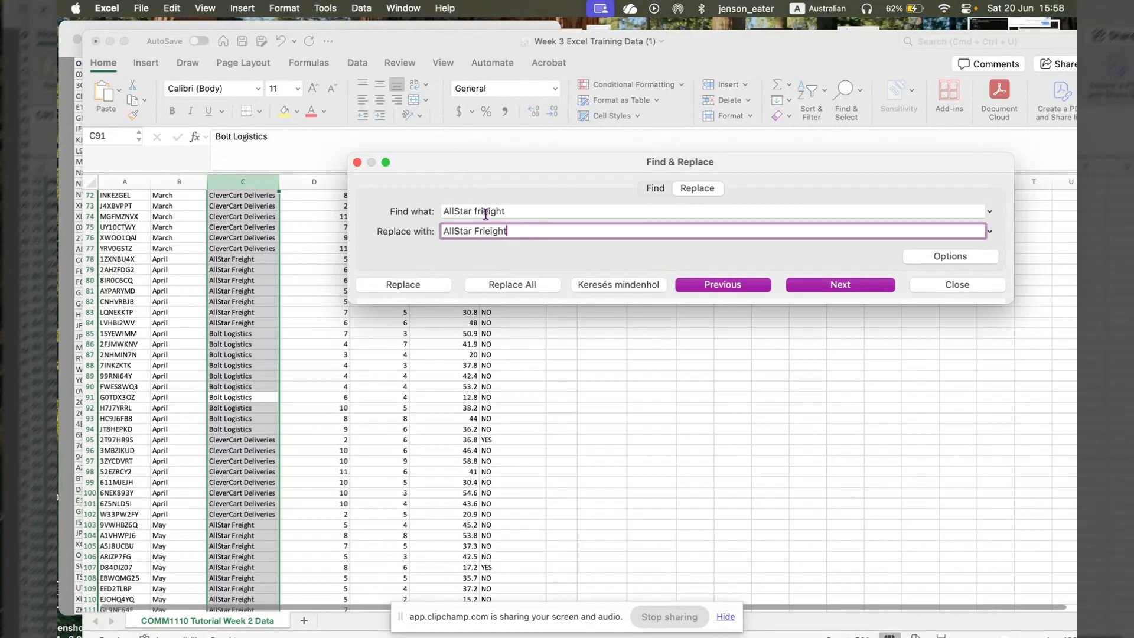
- Correct the search text to "AllStar freight" and the replacement text to "AllStar Freight", and replace all occurrences
{"action": "left_click", "coordinate": [482, 212]}
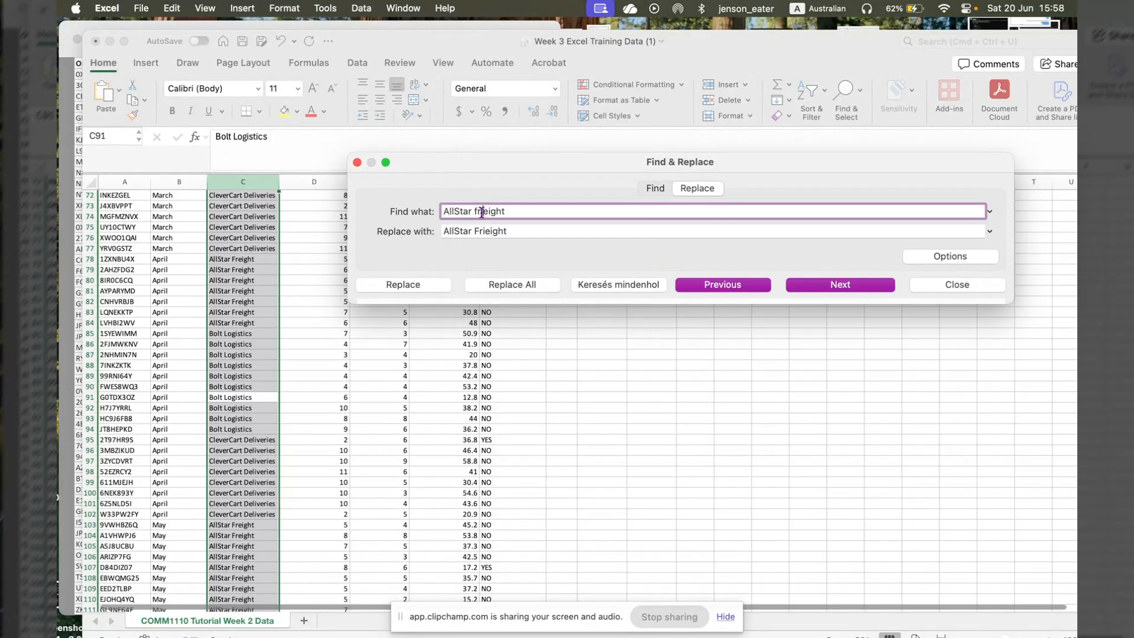
{"action": "key", "text": "BackSpace"}
{"action": "left_click", "coordinate": [483, 231]}
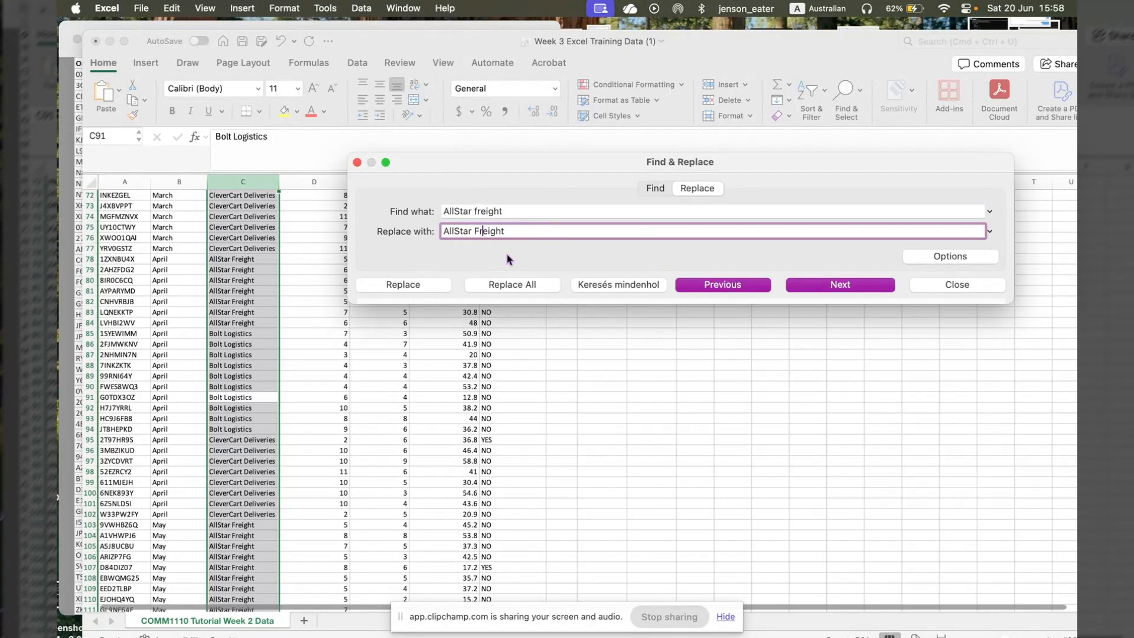
{"action": "left_click", "coordinate": [512, 284]}
{"action": "left_click", "coordinate": [625, 264]}
- Review the Freight Carrier column for consistent names, close Find & Replace and deselect the column
{"action": "scroll", "coordinate": [380, 342], "scroll_direction": "down", "scroll_amount": 3}
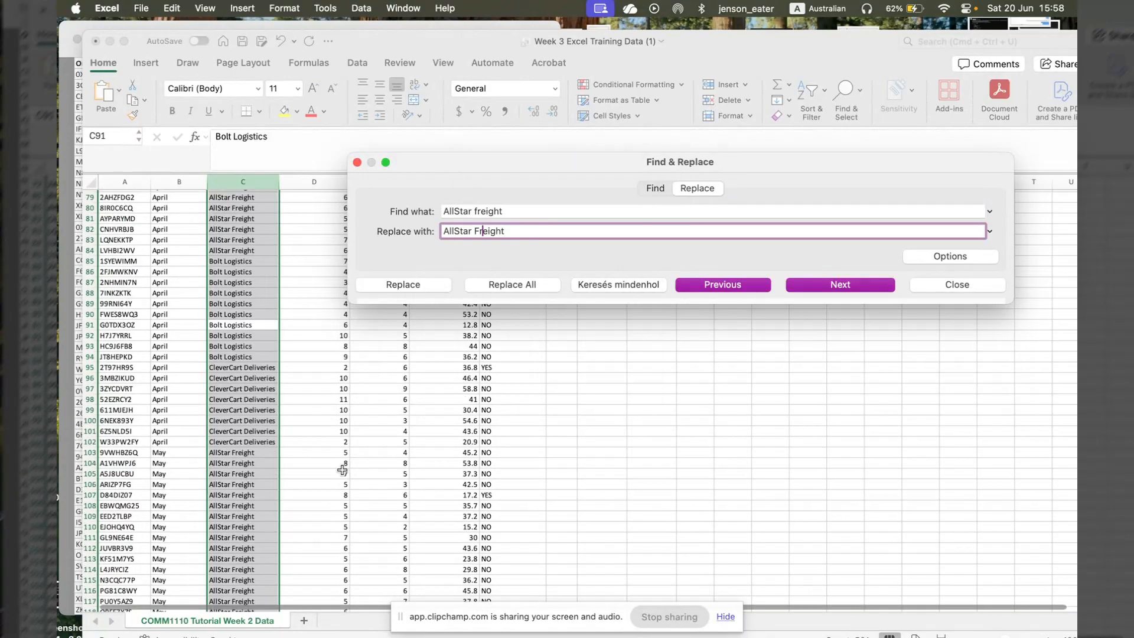
{"action": "scroll", "coordinate": [331, 475], "scroll_direction": "up", "scroll_amount": 20}
{"action": "scroll", "coordinate": [324, 482], "scroll_direction": "up", "scroll_amount": 2}
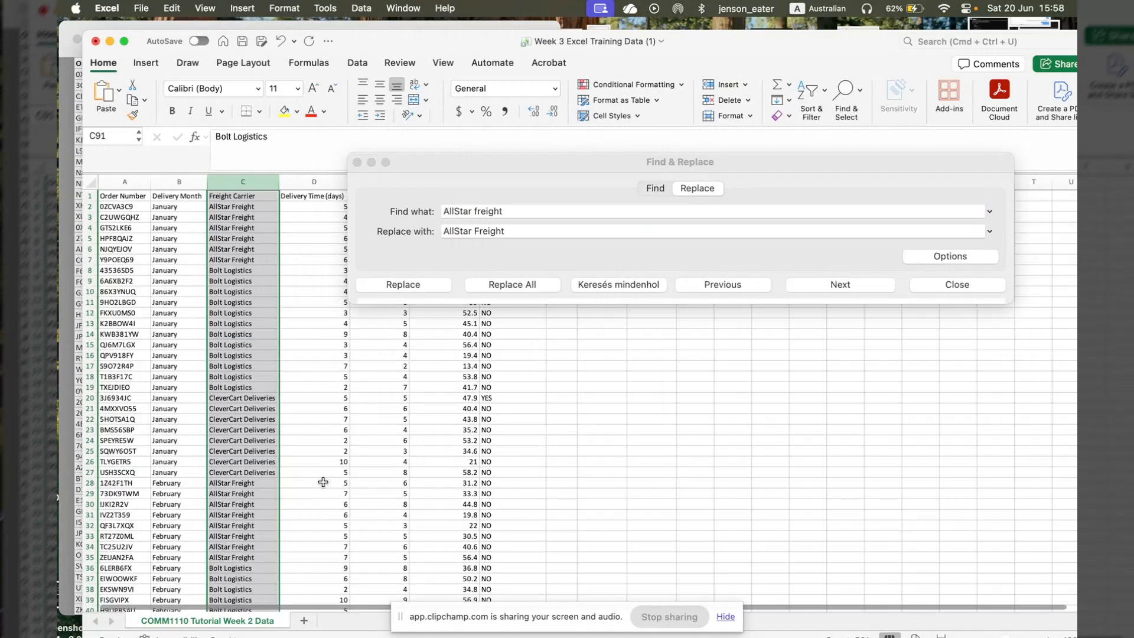
{"action": "scroll", "coordinate": [323, 482], "scroll_direction": "down", "scroll_amount": 20}
{"action": "scroll", "coordinate": [323, 482], "scroll_direction": "down", "scroll_amount": 20}
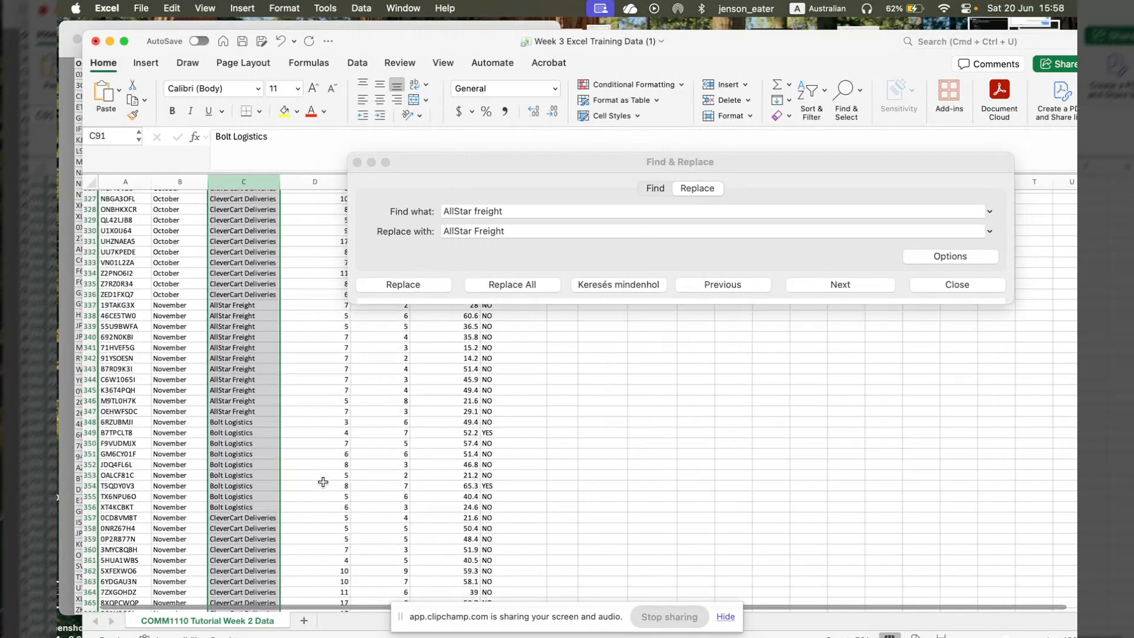
{"action": "scroll", "coordinate": [323, 482], "scroll_direction": "down", "scroll_amount": 1}
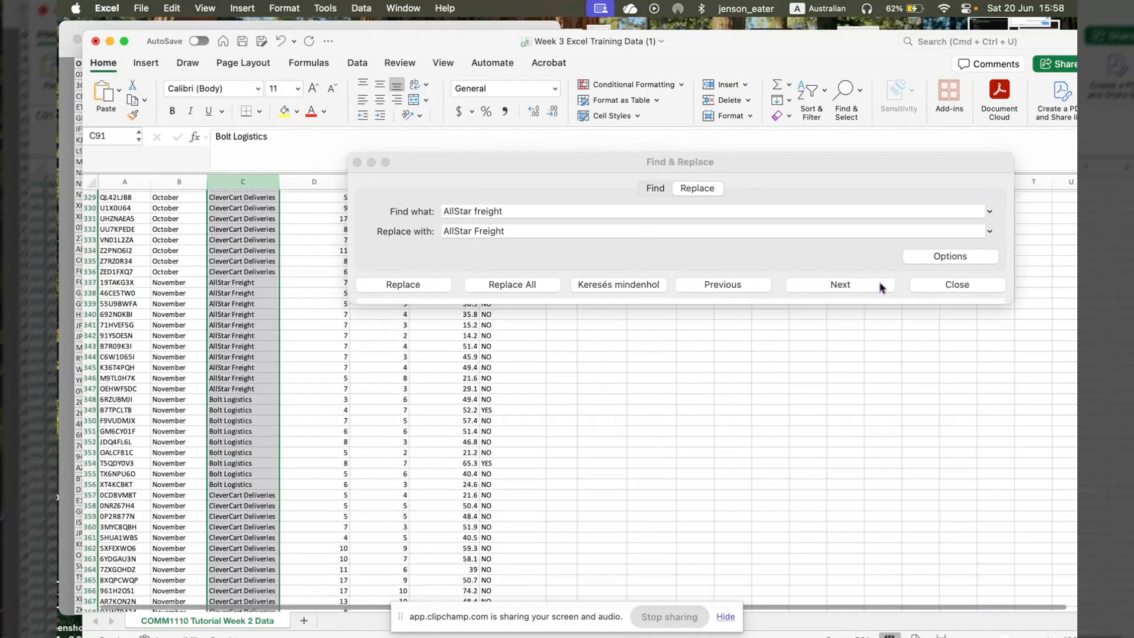
{"action": "left_click", "coordinate": [984, 301]}
{"action": "left_click", "coordinate": [968, 285]}
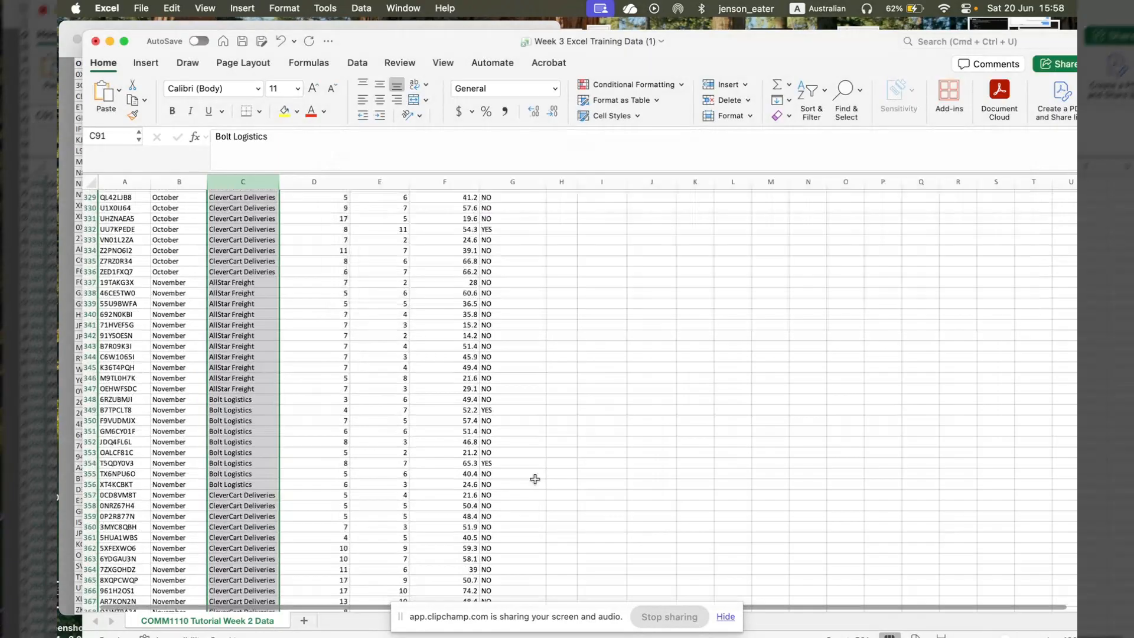
{"action": "left_click", "coordinate": [368, 497]}
{"action": "scroll", "coordinate": [369, 500], "scroll_direction": "down", "scroll_amount": 15}
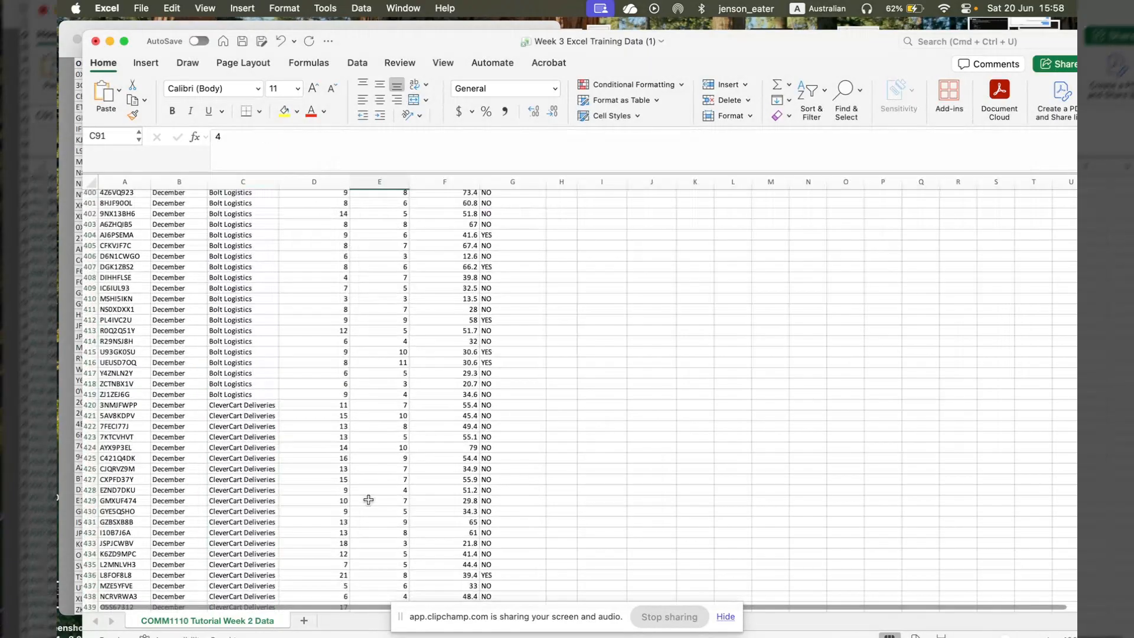
- Add the column header "Data Source" in cell H1, beside Damages Reported
{"action": "scroll", "coordinate": [369, 500], "scroll_direction": "down", "scroll_amount": 10}
{"action": "scroll", "coordinate": [369, 500], "scroll_direction": "up", "scroll_amount": 20}
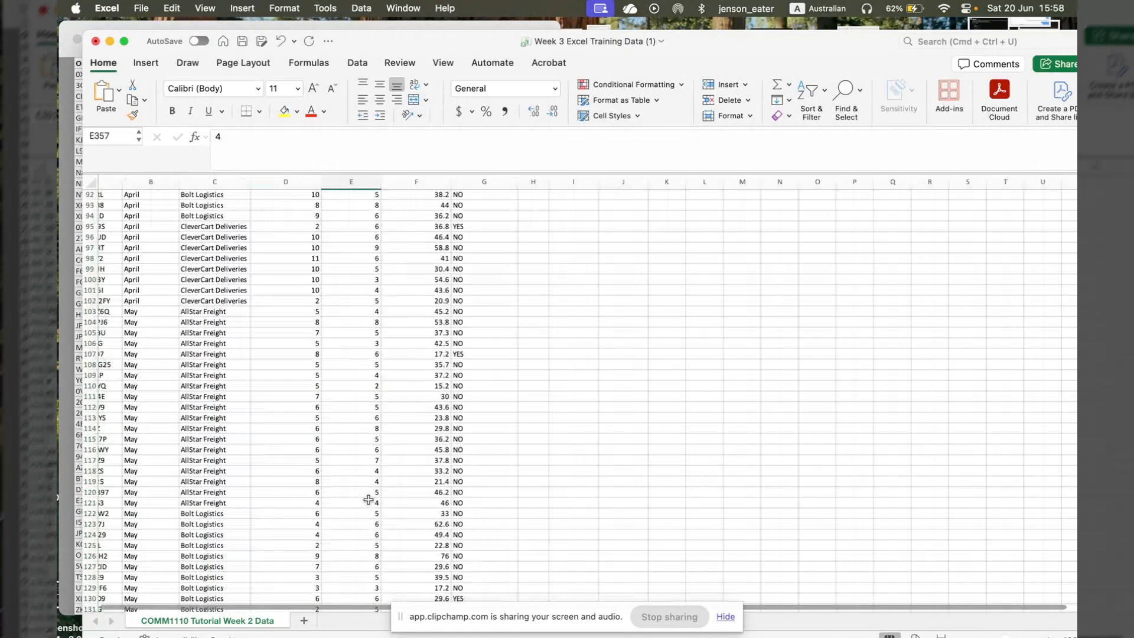
{"action": "scroll", "coordinate": [369, 500], "scroll_direction": "up", "scroll_amount": 20}
{"action": "left_click", "coordinate": [566, 199]}
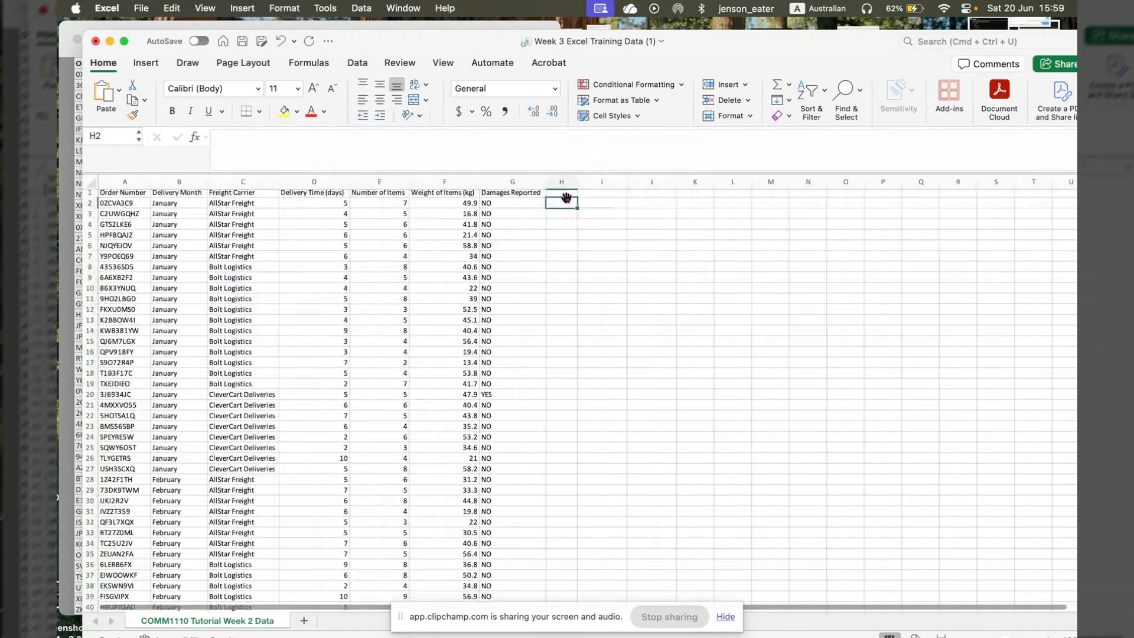
{"action": "key", "text": "Up"}
{"action": "type", "text": "Data Sour"}
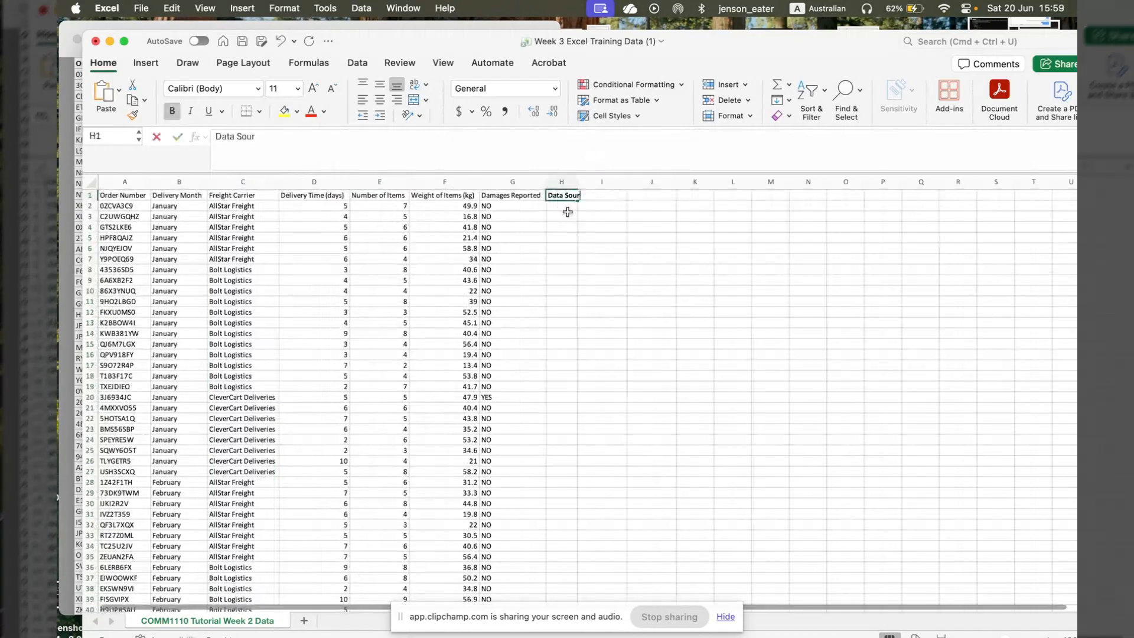
{"action": "type", "text": "ce"}
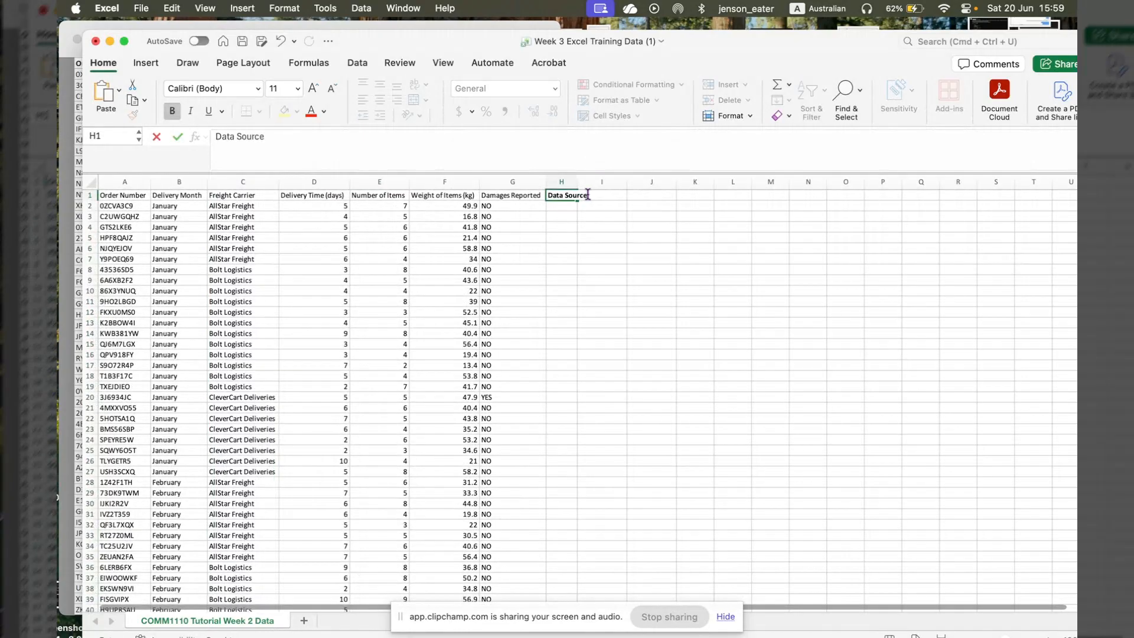
- Enter "Orignal Records" in H2 and fill it down to row 451 to label the original data
{"action": "left_click", "coordinate": [559, 206]}
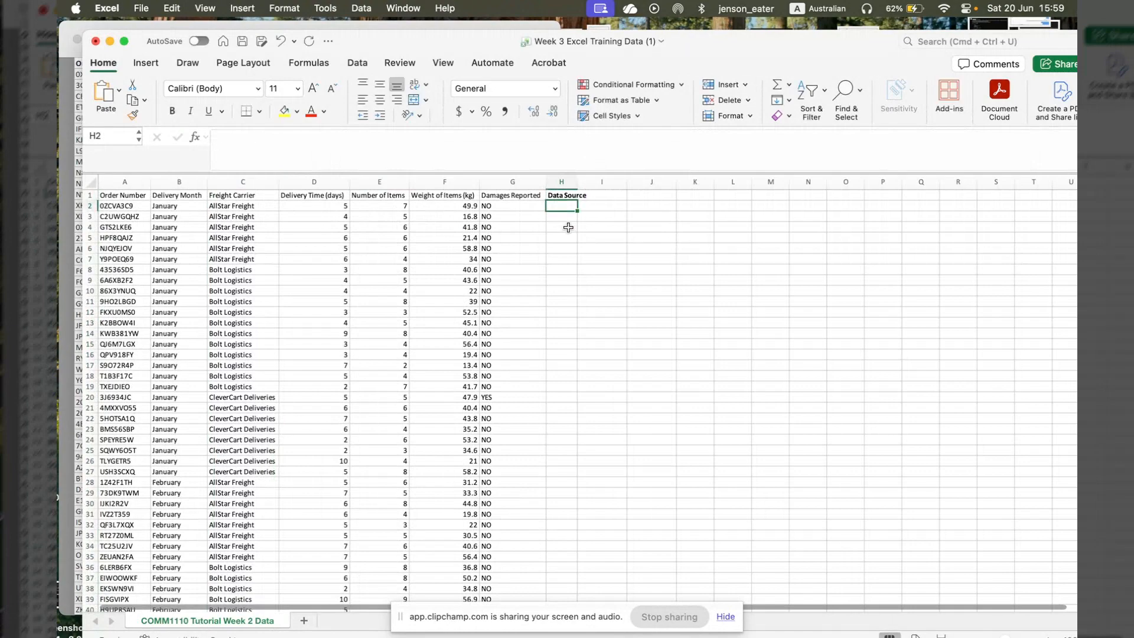
{"action": "type", "text": "Orignal Records"}
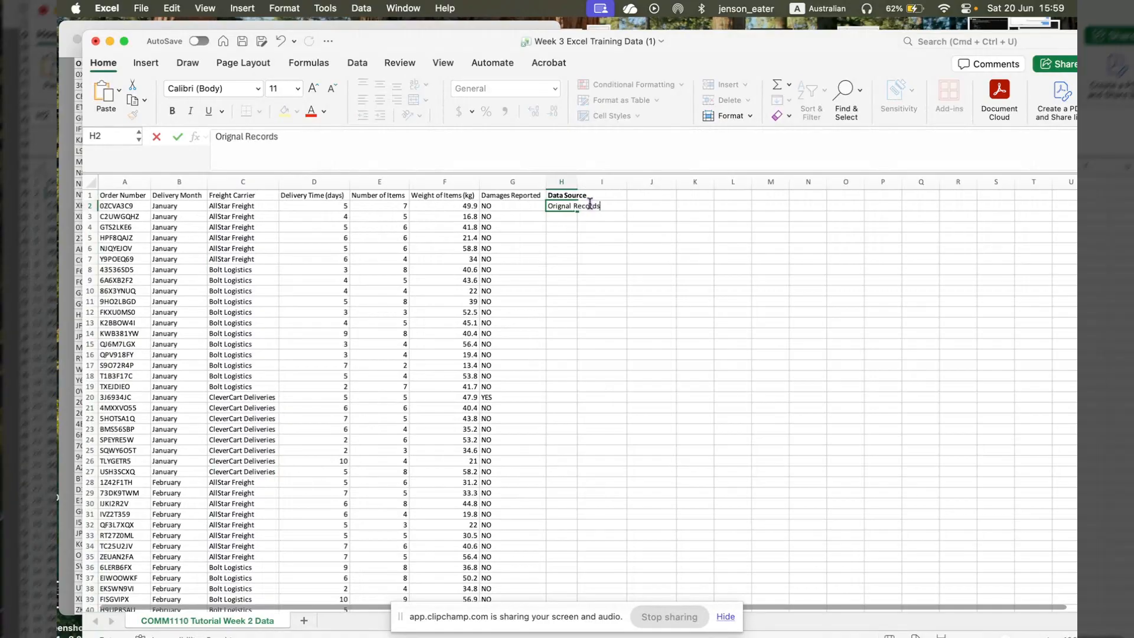
{"action": "left_click", "coordinate": [597, 259]}
{"action": "left_click", "coordinate": [563, 210]}
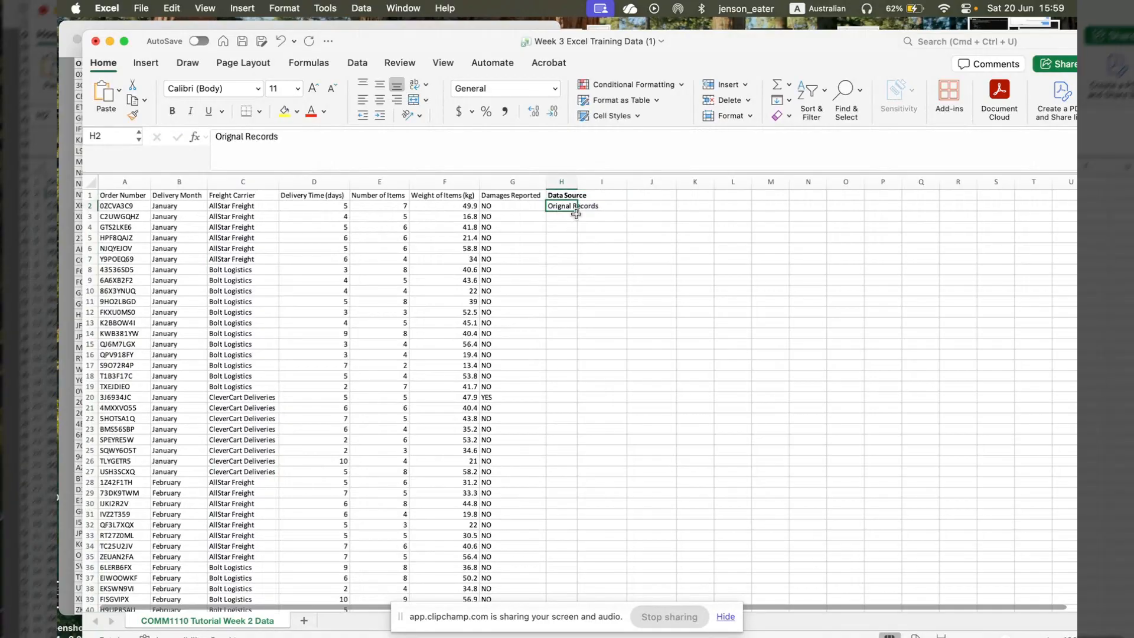
{"action": "left_click_drag", "start_coordinate": [577, 212], "coordinate": [543, 304]}
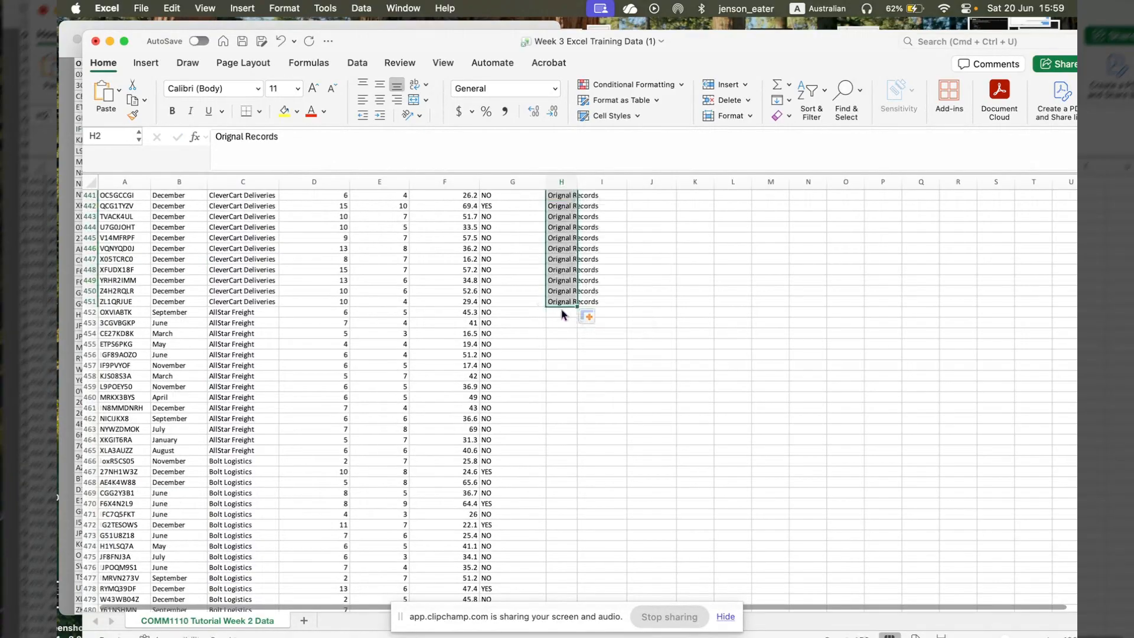
- Enter "Scanned Input" in H452 and fill it down to row 501 to label the added data
{"action": "left_click", "coordinate": [562, 313]}
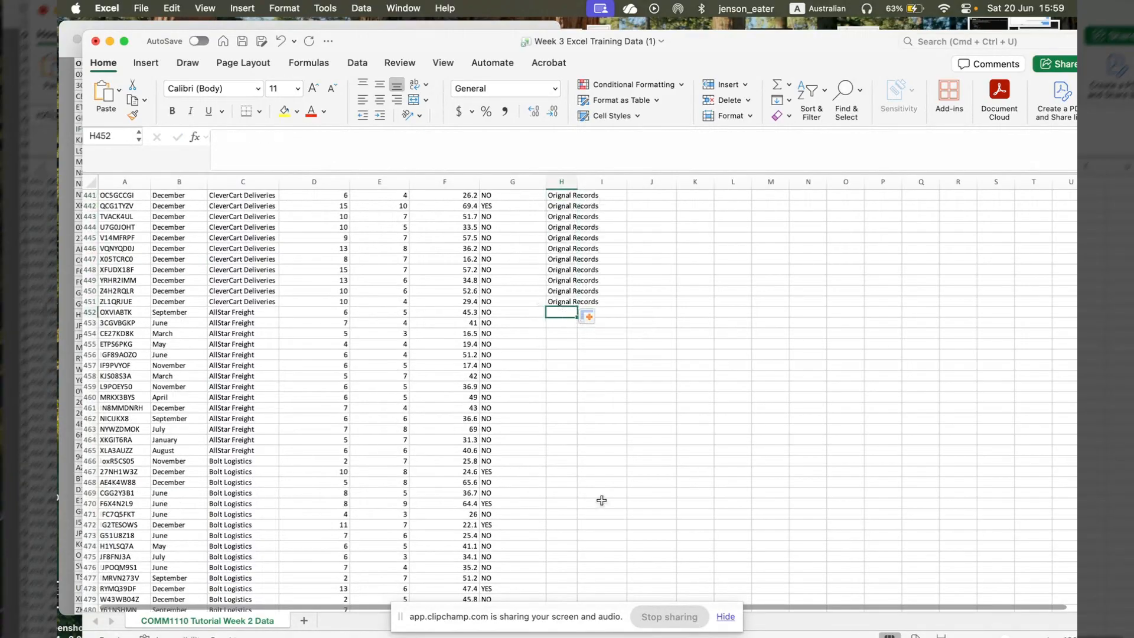
{"action": "type", "text": "Scanned Inpt"}
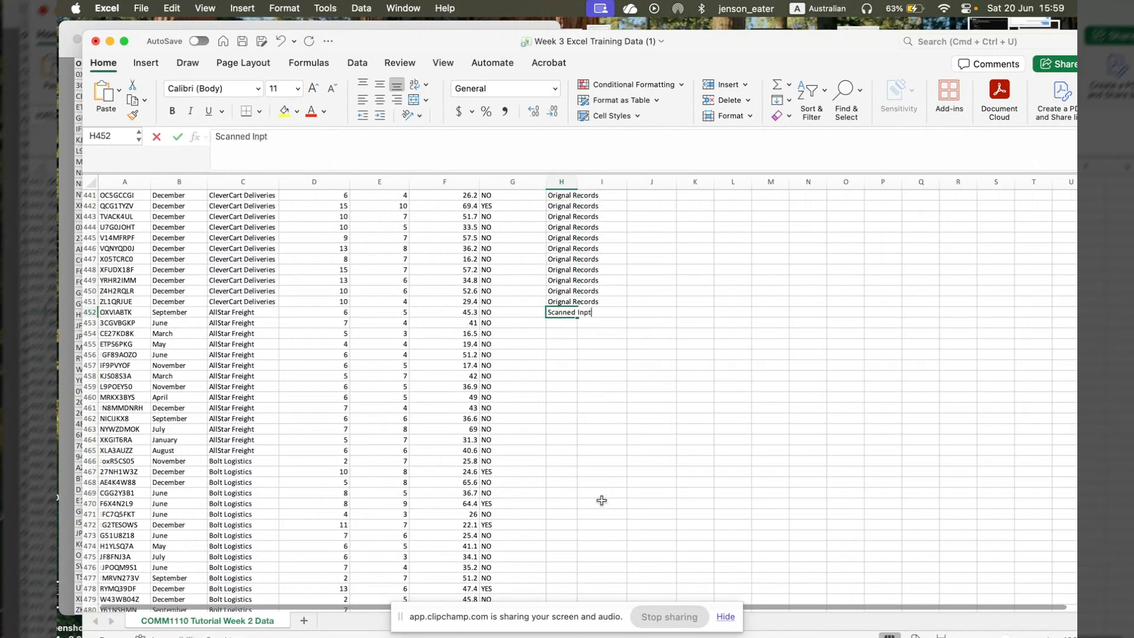
{"action": "key", "text": "BackSpace"}
{"action": "type", "text": "ut"}
{"action": "left_click", "coordinate": [601, 361]}
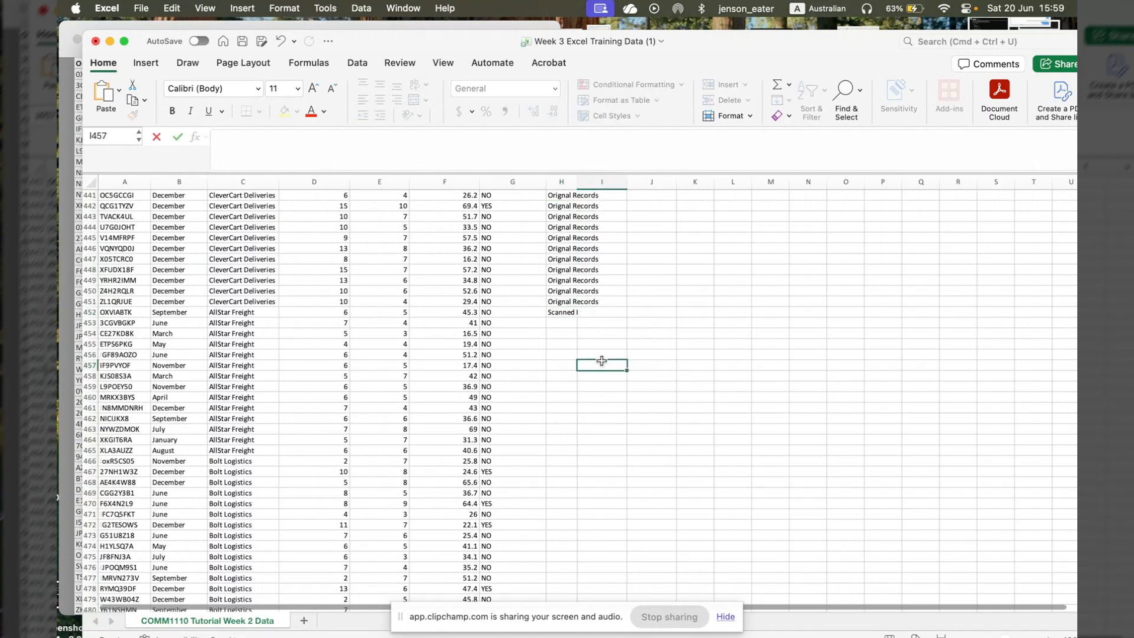
{"action": "left_click", "coordinate": [573, 314]}
{"action": "left_click_drag", "start_coordinate": [584, 319], "coordinate": [561, 578]}
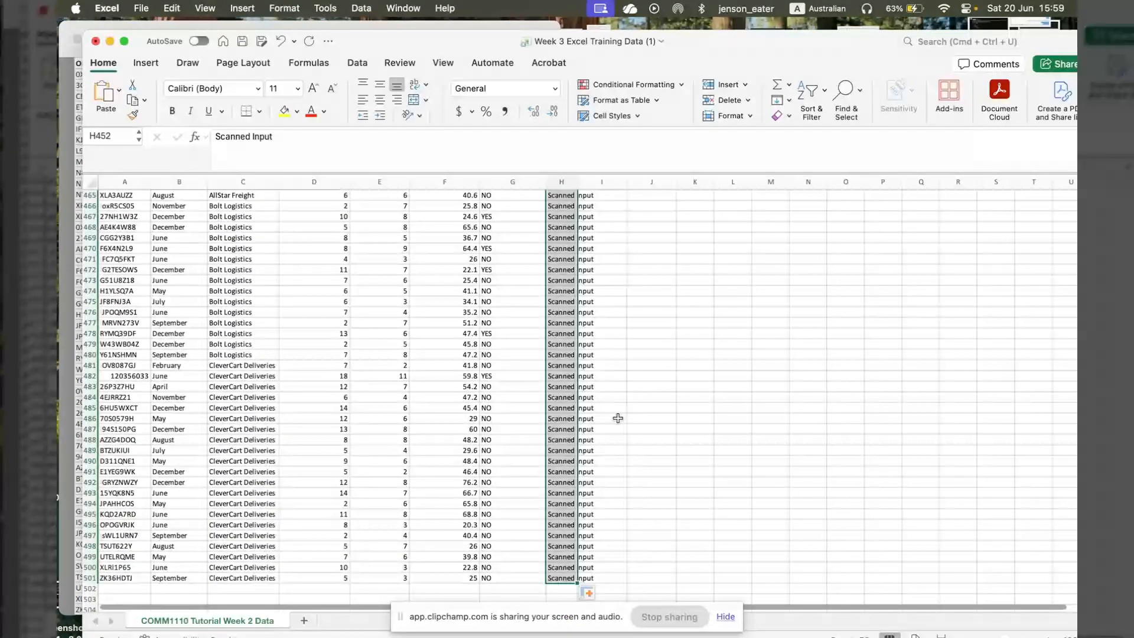
{"action": "left_click", "coordinate": [618, 418]}
- Auto-fit the width of column H to the Data Source header cell alone
{"action": "scroll", "coordinate": [618, 418], "scroll_direction": "up", "scroll_amount": 20}
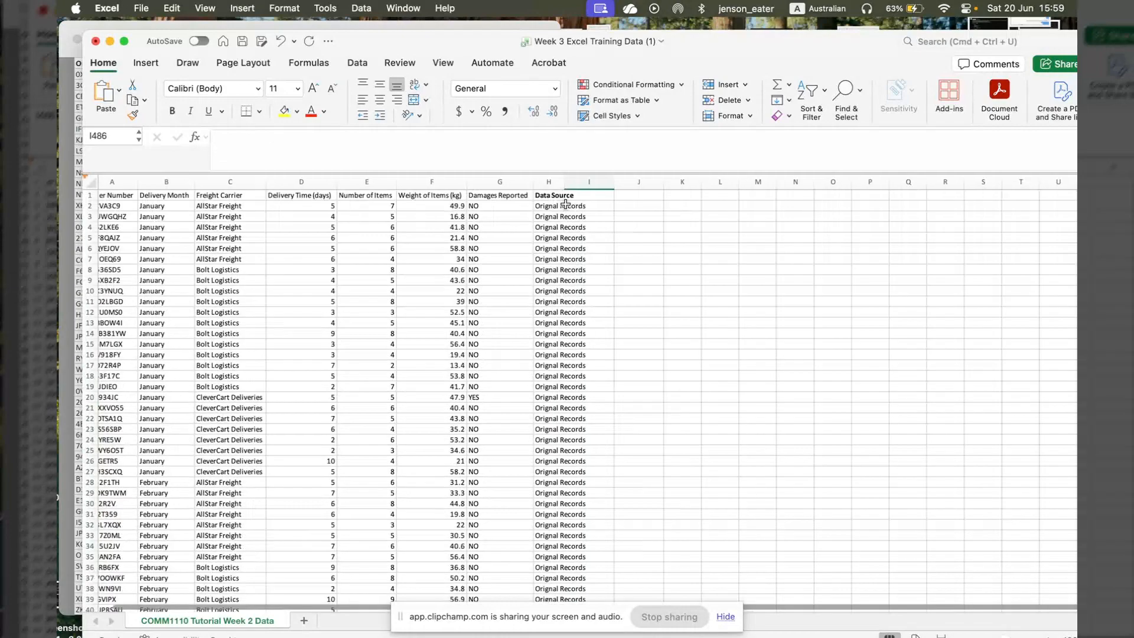
{"action": "left_click", "coordinate": [565, 197]}
{"action": "left_click", "coordinate": [550, 195]}
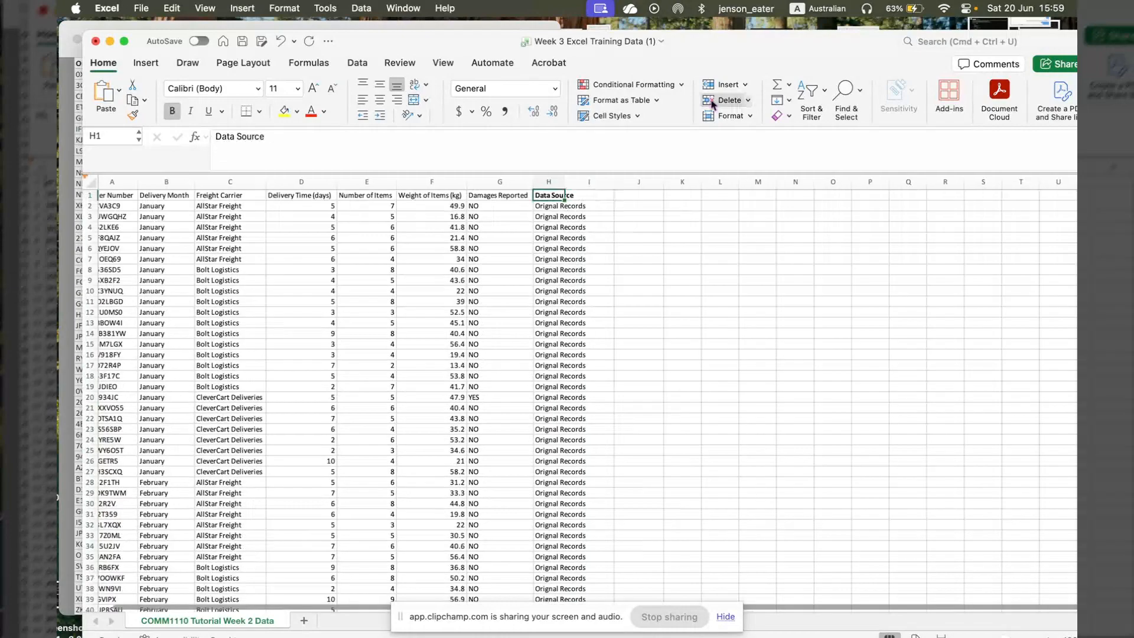
{"action": "left_click", "coordinate": [730, 116]}
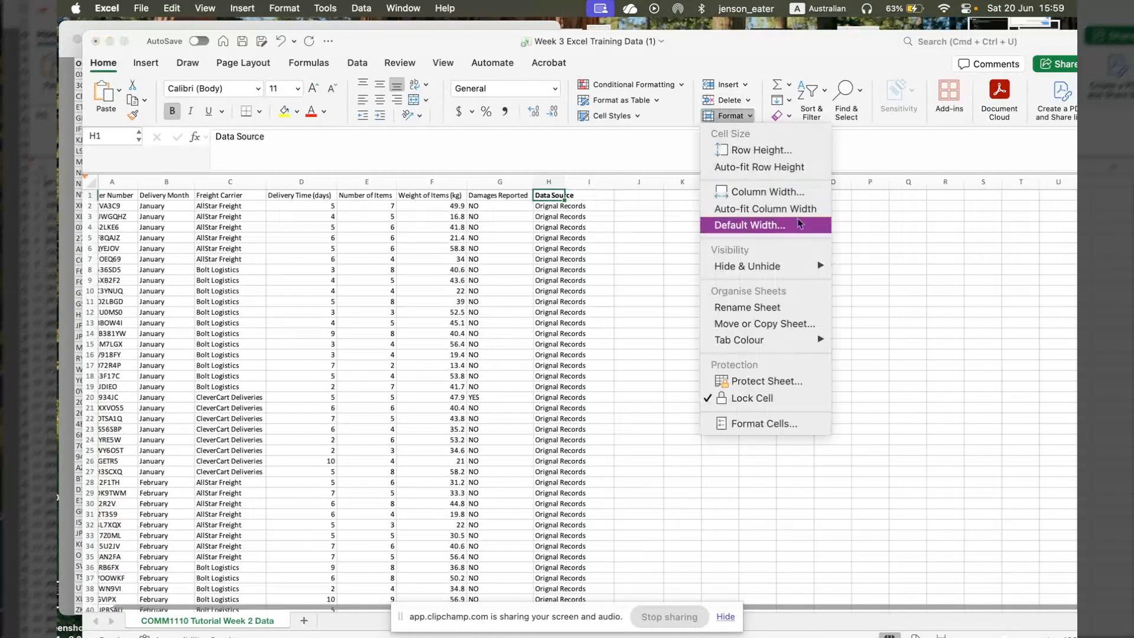
{"action": "left_click", "coordinate": [792, 210]}
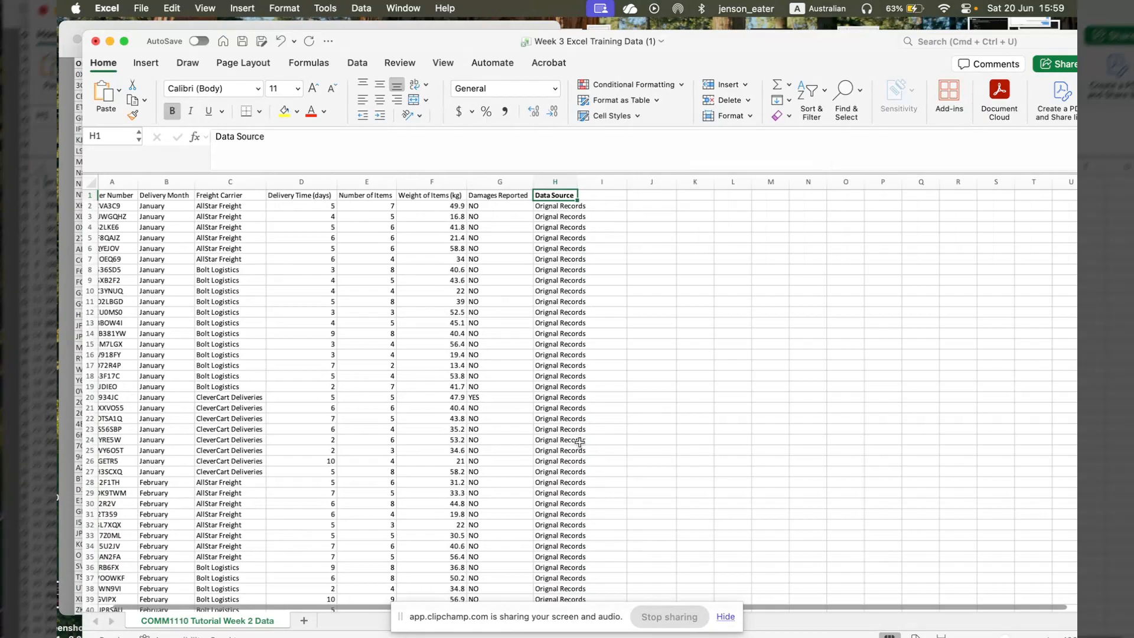
- Select the Data Source header with all entries beneath it and auto-fit the column width to them
{"action": "key", "text": "super+shift+Down"}
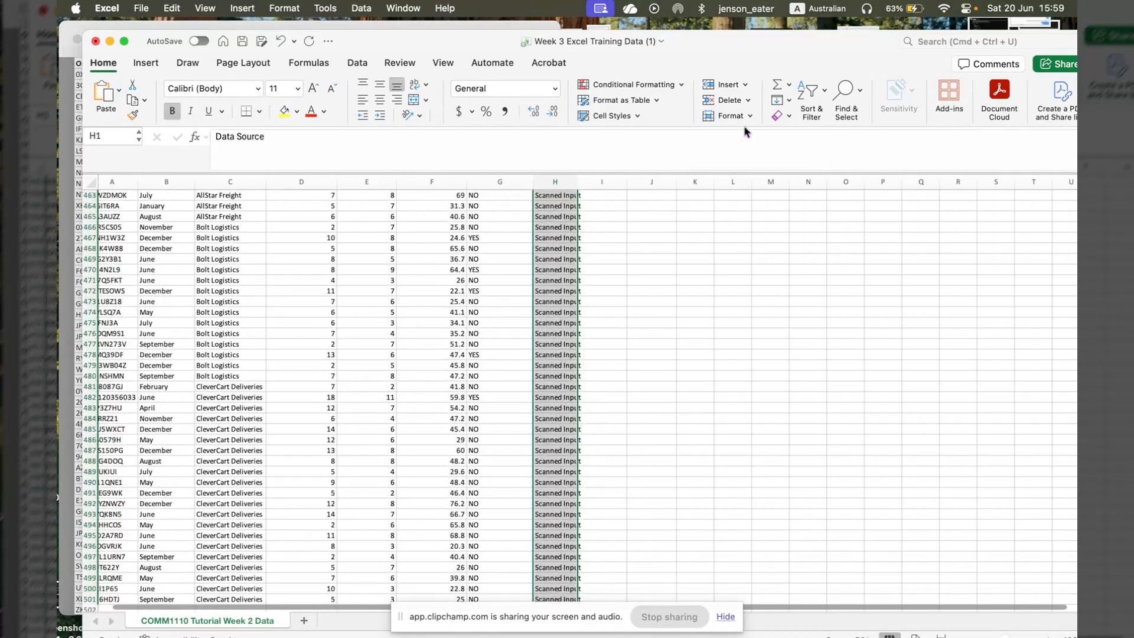
{"action": "left_click", "coordinate": [741, 116]}
{"action": "left_click", "coordinate": [789, 214]}
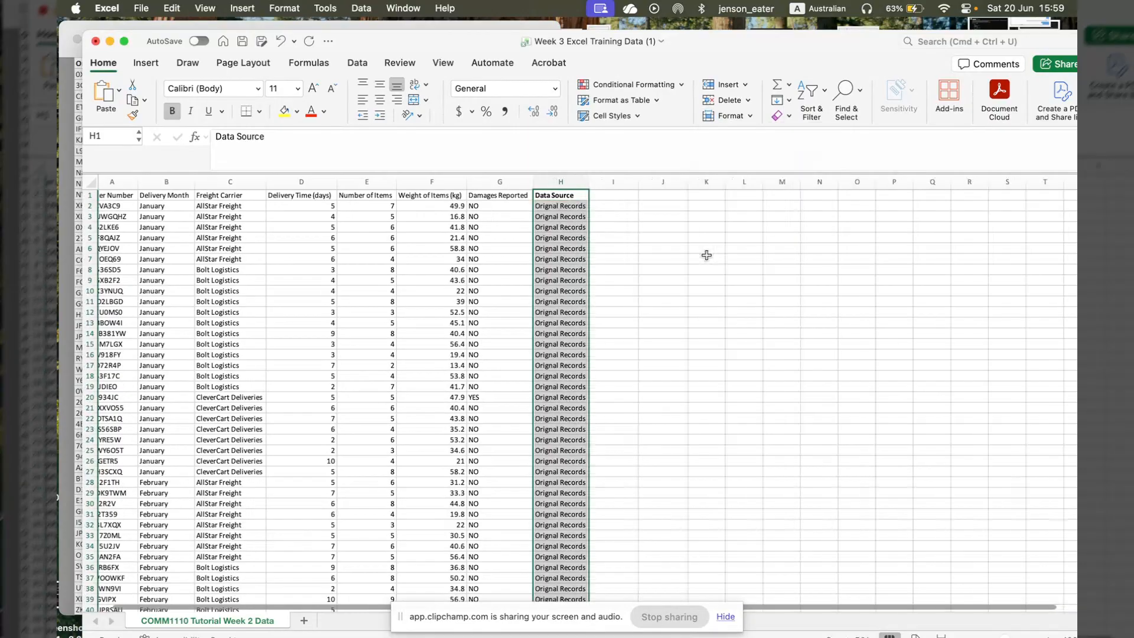
{"action": "left_click", "coordinate": [613, 322]}
- Check the Data Source labels all the way down to the last data row
{"action": "scroll", "coordinate": [613, 322], "scroll_direction": "down", "scroll_amount": 13}
{"action": "scroll", "coordinate": [613, 323], "scroll_direction": "down", "scroll_amount": 20}
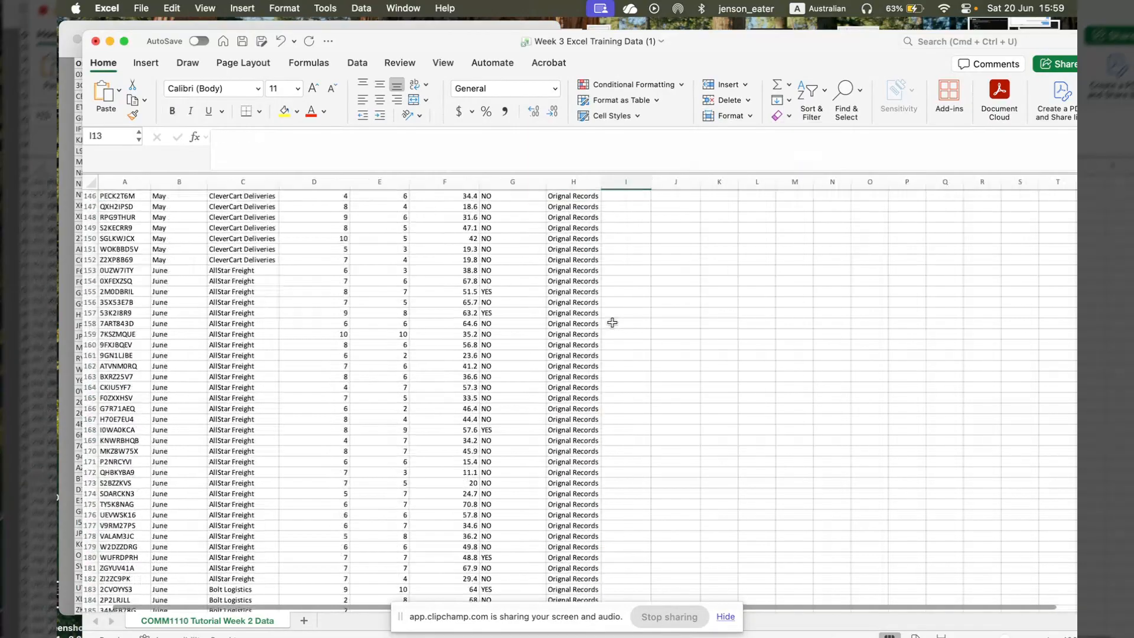
{"action": "scroll", "coordinate": [612, 322], "scroll_direction": "down", "scroll_amount": 20}
{"action": "scroll", "coordinate": [613, 323], "scroll_direction": "down", "scroll_amount": 20}
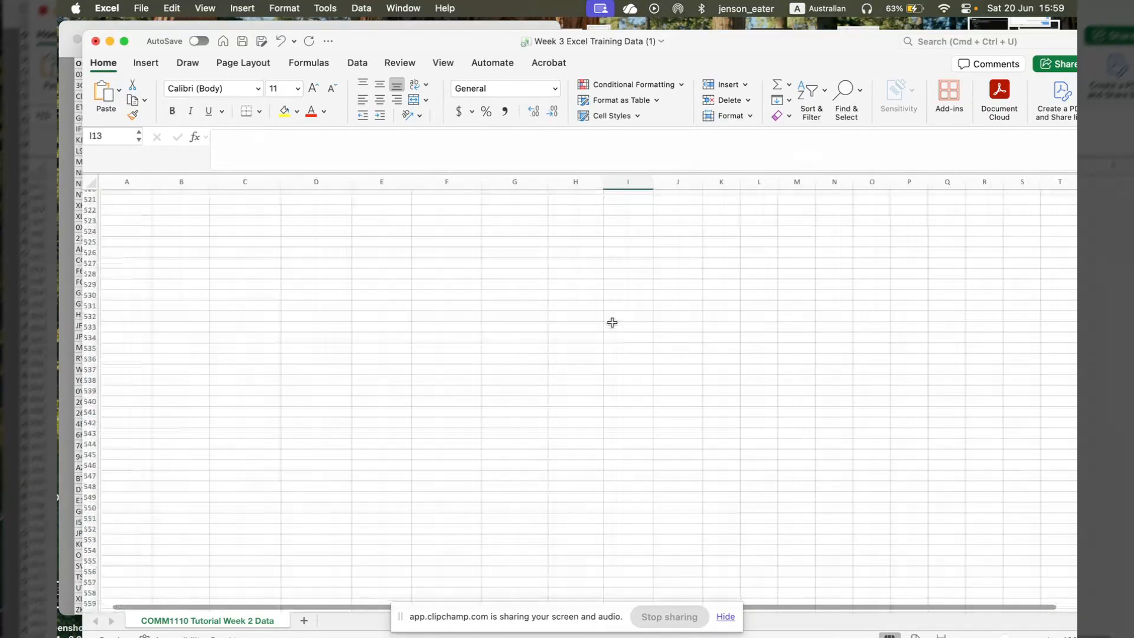
{"action": "scroll", "coordinate": [613, 323], "scroll_direction": "down", "scroll_amount": 10}
{"action": "scroll", "coordinate": [612, 323], "scroll_direction": "up", "scroll_amount": 12}
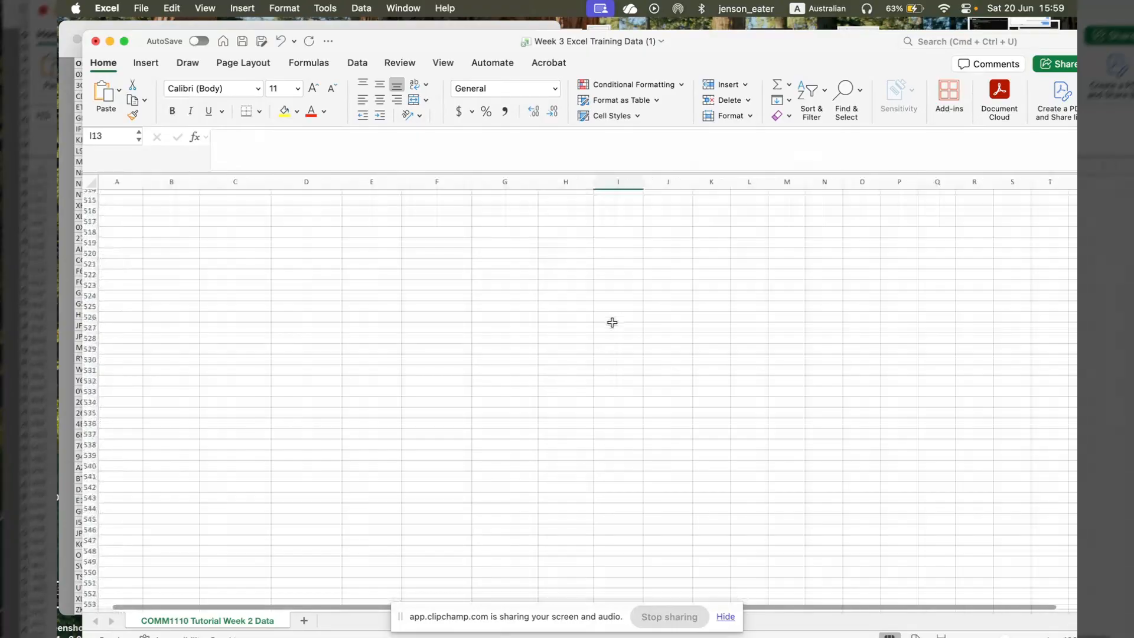
{"action": "scroll", "coordinate": [612, 323], "scroll_direction": "up", "scroll_amount": 12}
{"action": "scroll", "coordinate": [301, 418], "scroll_direction": "down", "scroll_amount": 1}
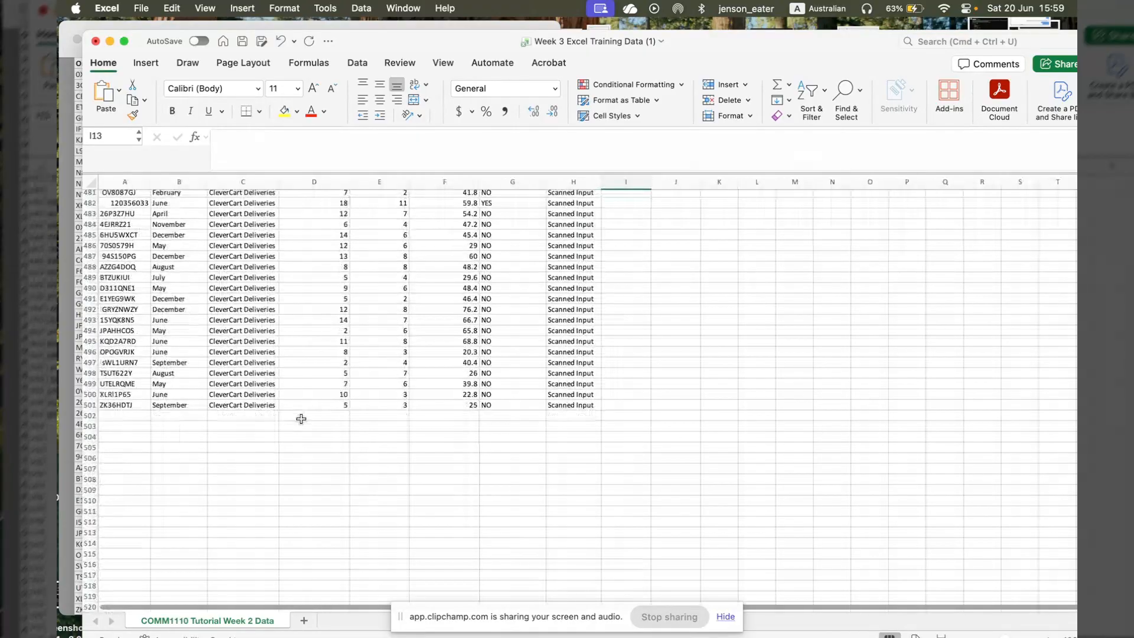
- Calculate the mean delivery time in D502, directly below the data, with the formula =AVERAGE(D2:D501)
{"action": "left_click", "coordinate": [301, 419]}
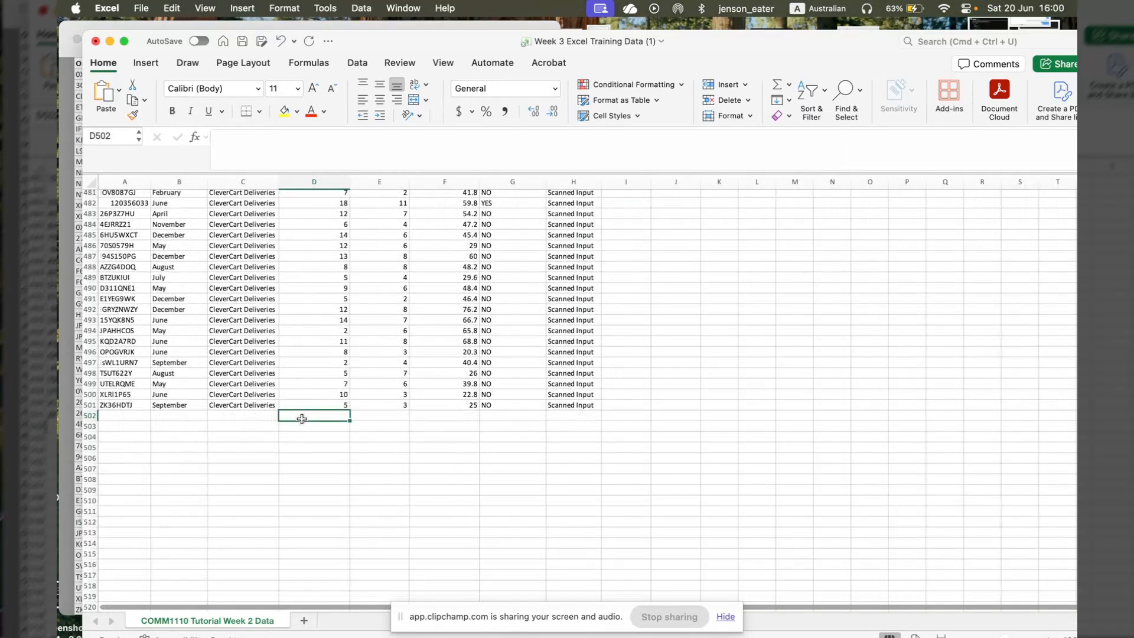
{"action": "type", "text": "="}
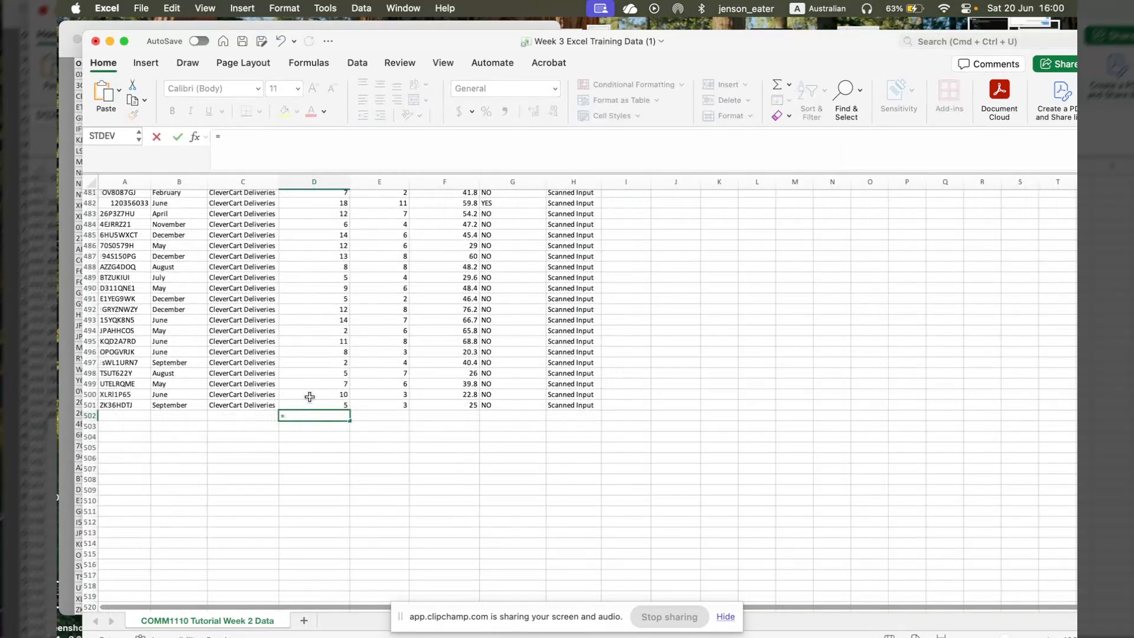
{"action": "left_click_drag", "start_coordinate": [318, 246], "coordinate": [331, 285]}
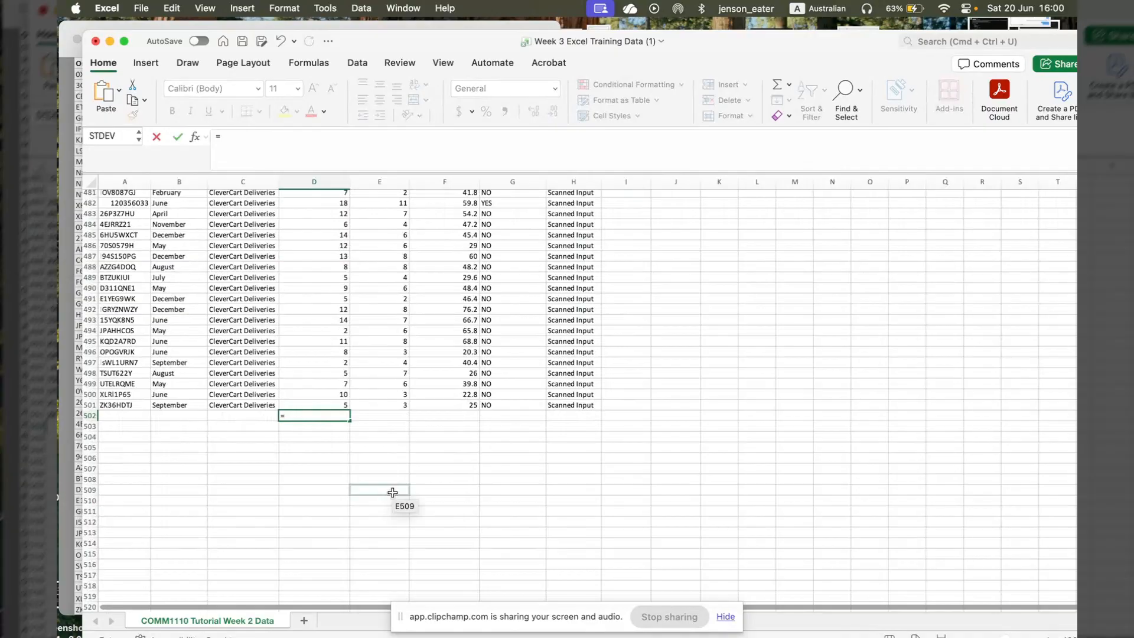
{"action": "type", "text": "AVERAGE"}
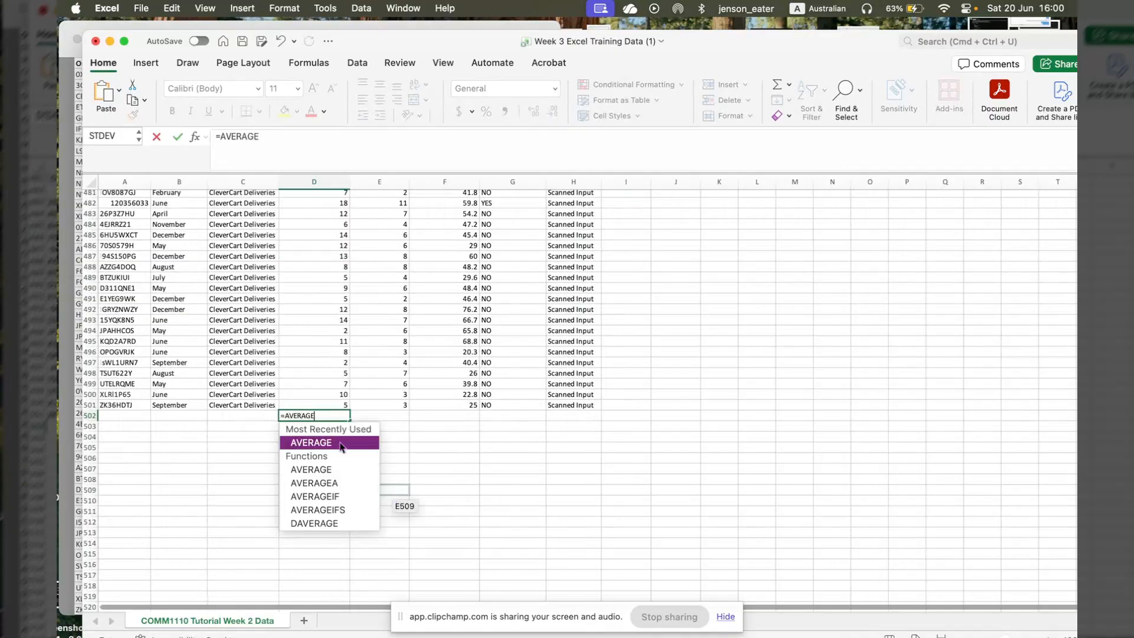
{"action": "left_click", "coordinate": [340, 443]}
{"action": "type", "text": "d"}
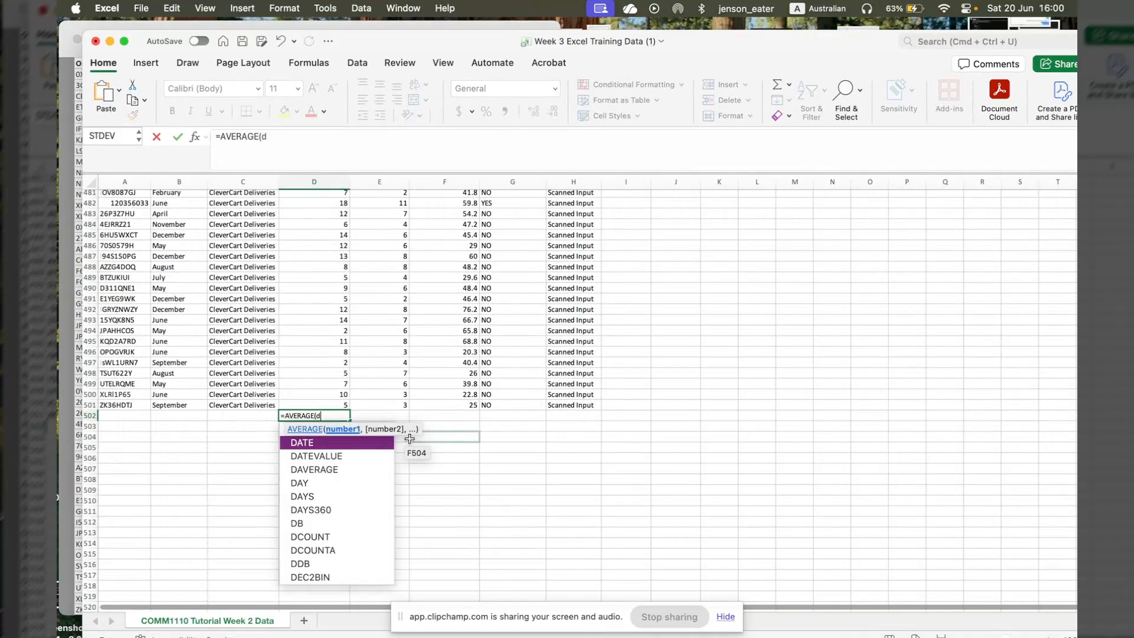
{"action": "type", "text": "2:d502"}
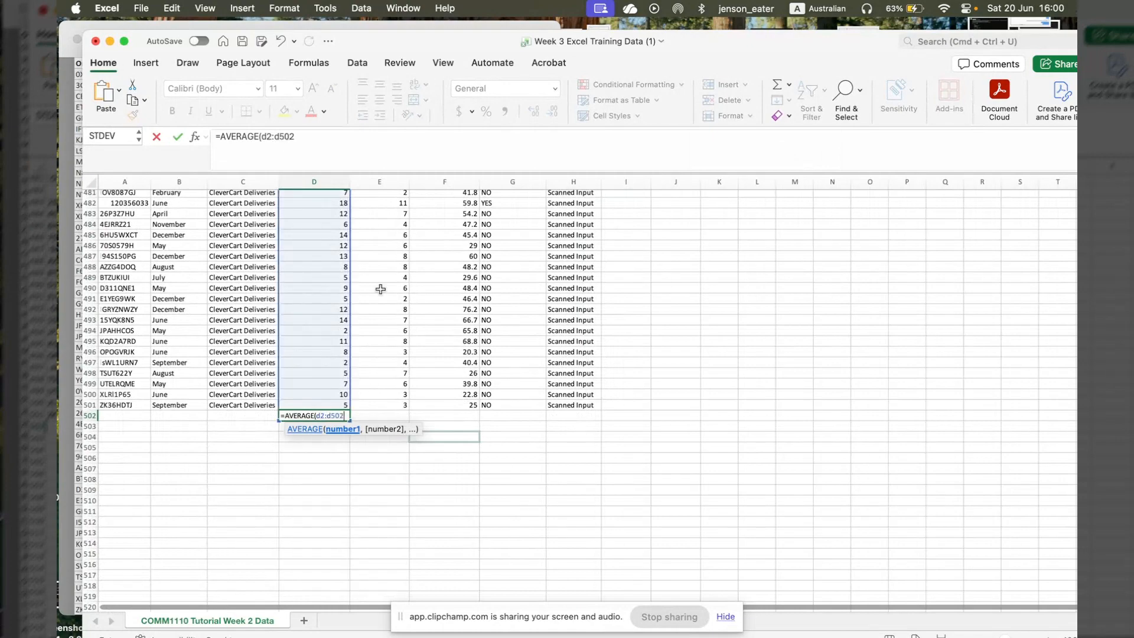
{"action": "key", "text": "BackSpace"}
{"action": "type", "text": "1)"}
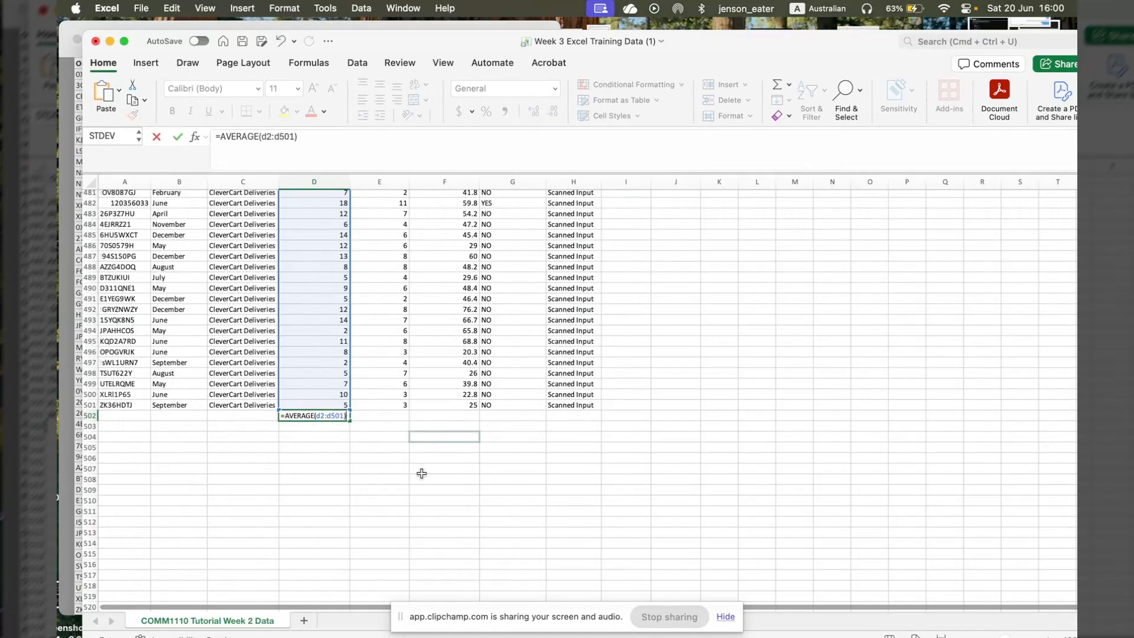
{"action": "key", "text": "Return"}
{"action": "left_click", "coordinate": [341, 415]}
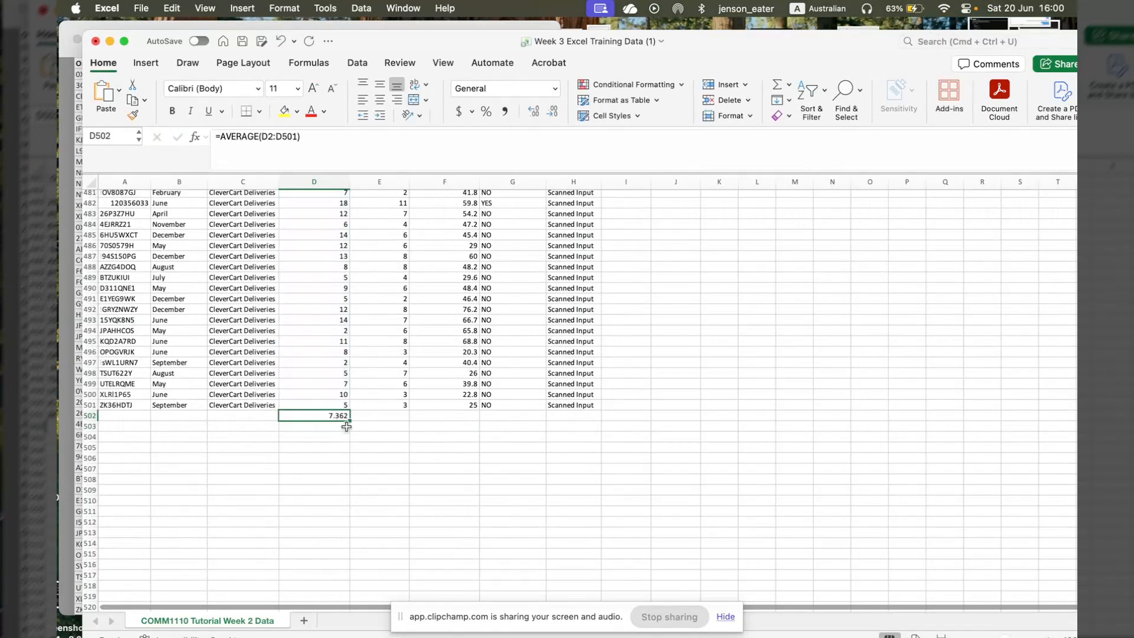
- Calculate the median delivery time in D503, below the mean, with the formula =MEDIAN(D2:D501)
{"action": "scroll", "coordinate": [239, 465], "scroll_direction": "up", "scroll_amount": 4}
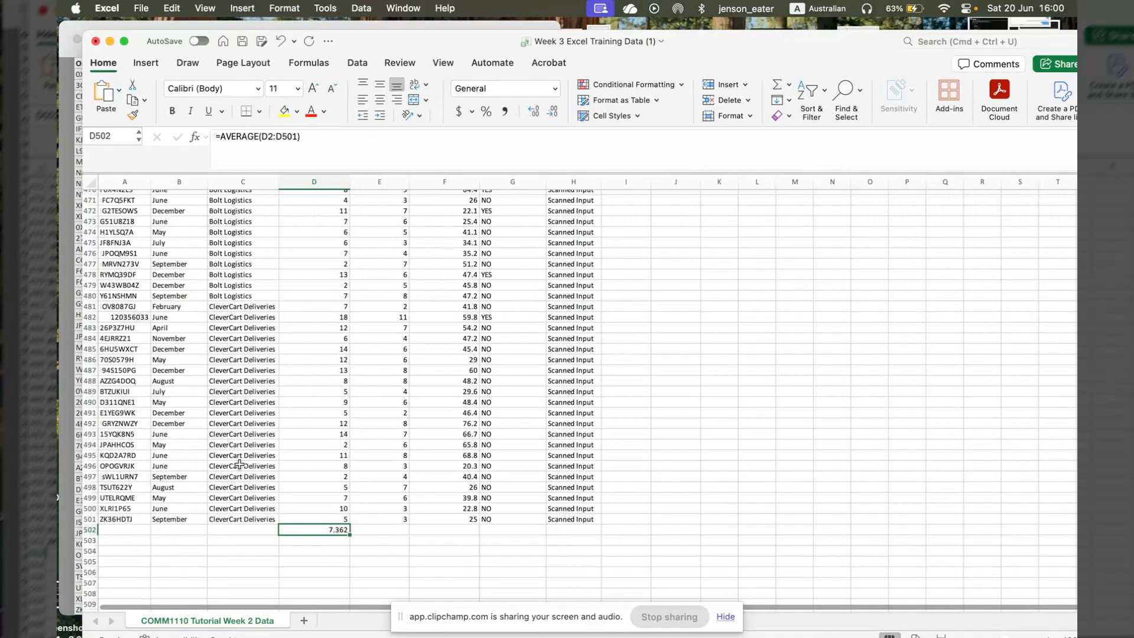
{"action": "scroll", "coordinate": [321, 462], "scroll_direction": "down", "scroll_amount": 3}
{"action": "key", "text": "Down"}
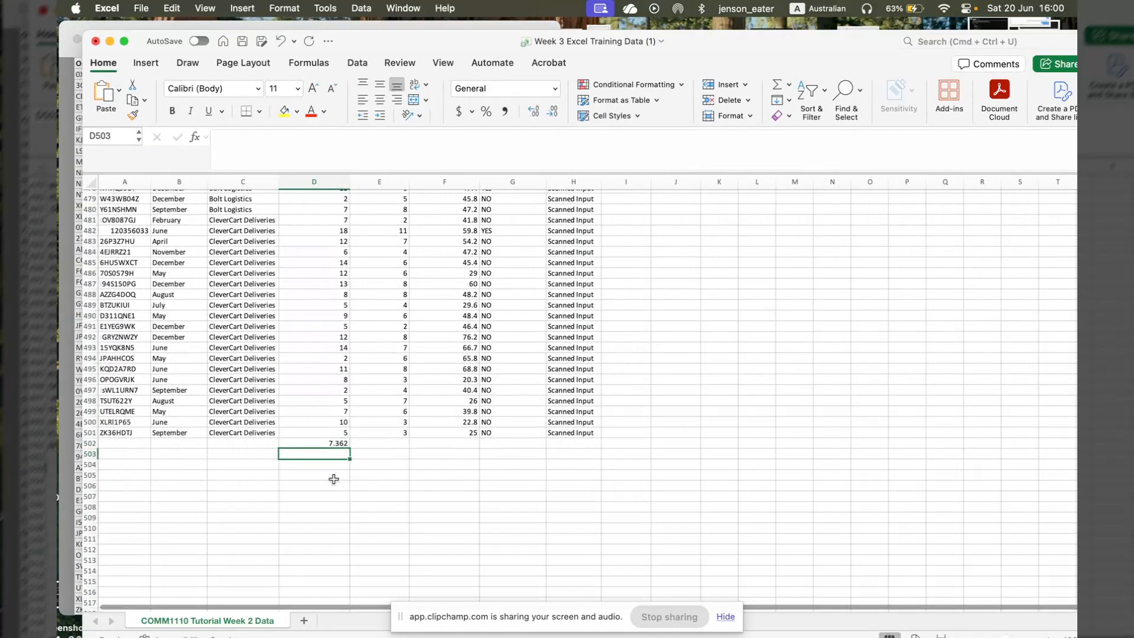
{"action": "type", "text": "=m"}
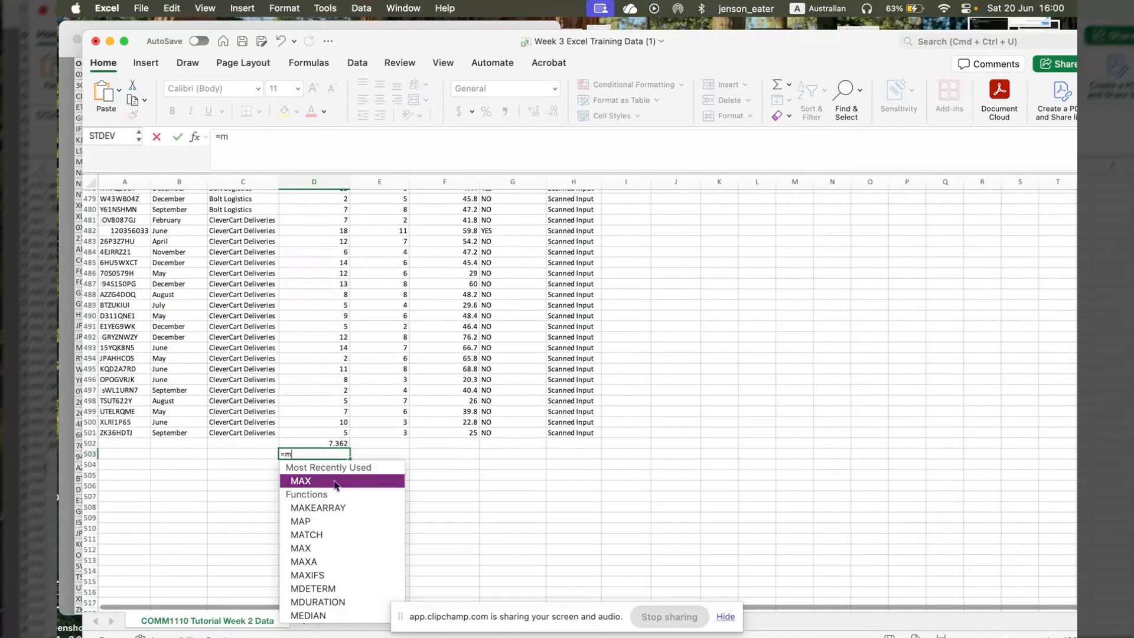
{"action": "type", "text": "edian"}
{"action": "double_click", "coordinate": [326, 481]}
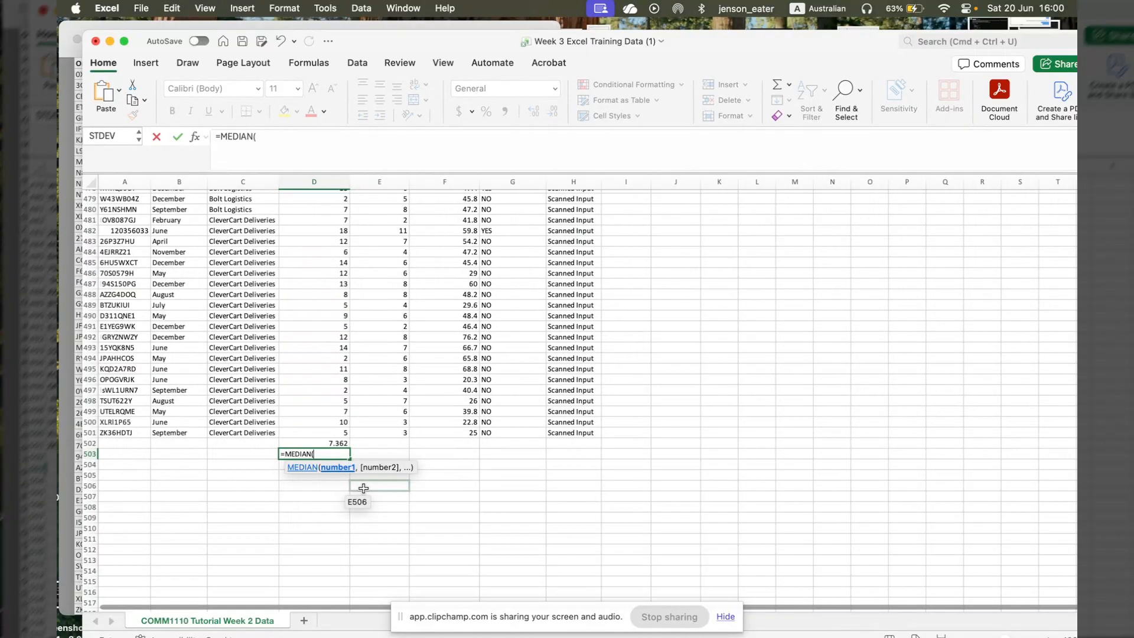
{"action": "type", "text": "d2:d501"}
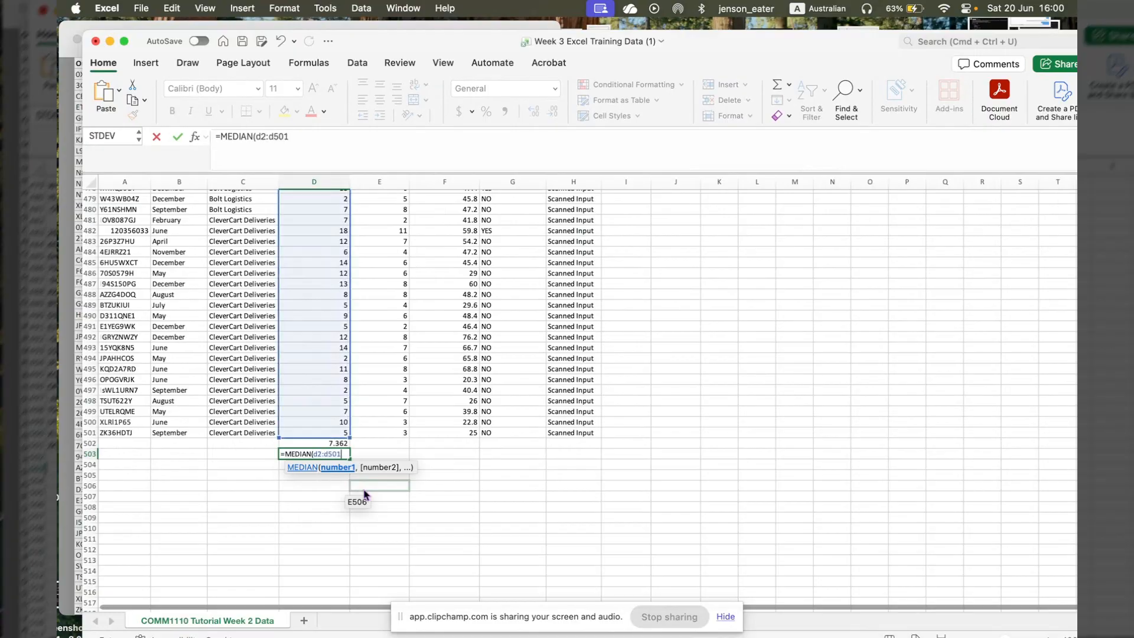
{"action": "type", "text": ")"}
{"action": "key", "text": "Return"}
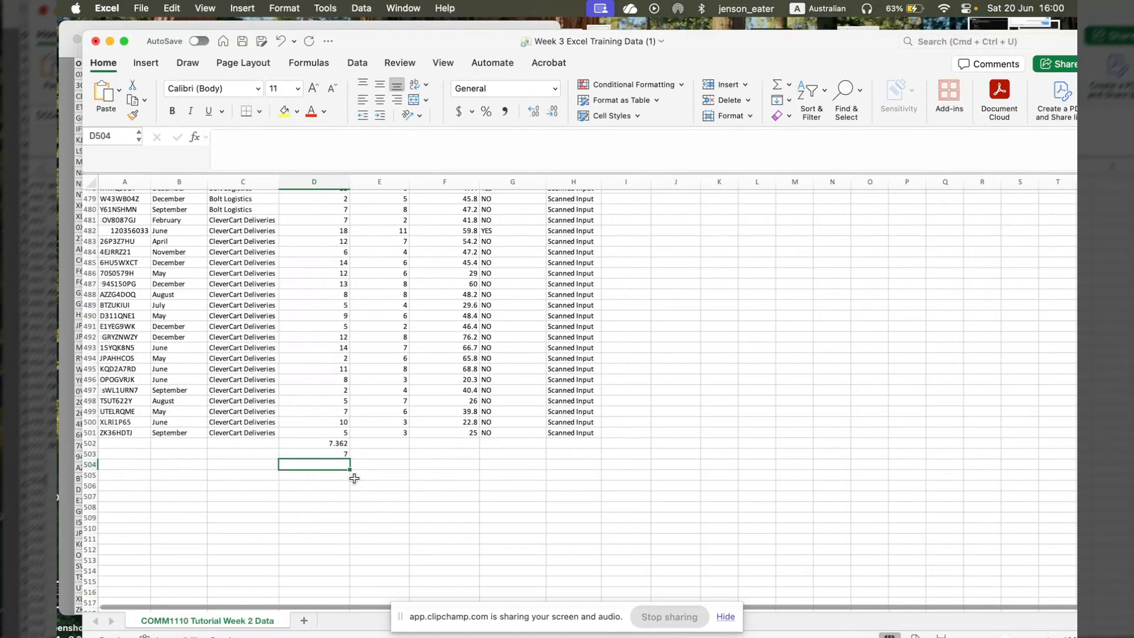
- Calculate the standard deviation of delivery time in D504 with the STDEV function over D2:D501
{"action": "type", "text": "_"}
{"action": "key", "text": "BackSpace"}
{"action": "type", "text": "-"}
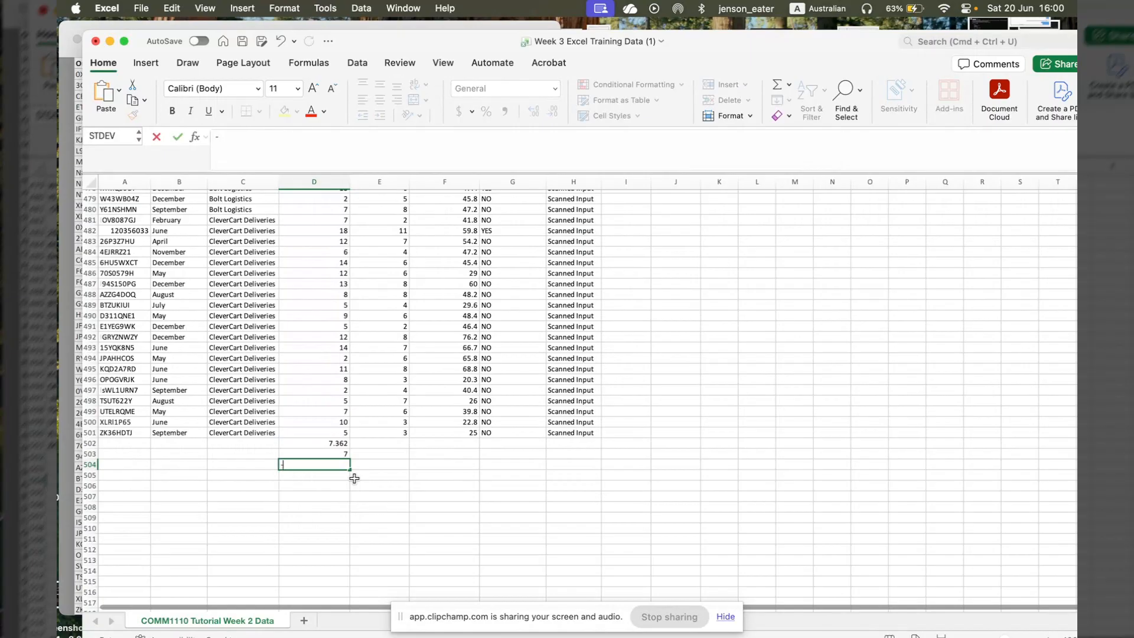
{"action": "key", "text": "BackSpace"}
{"action": "type", "text": "="}
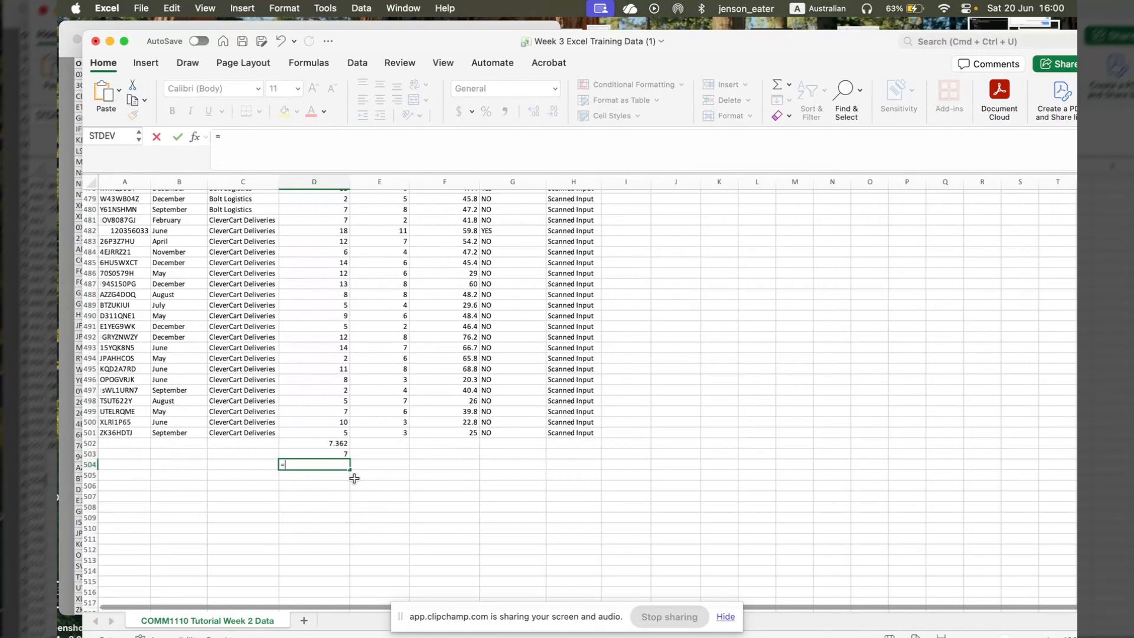
{"action": "type", "text": "st"}
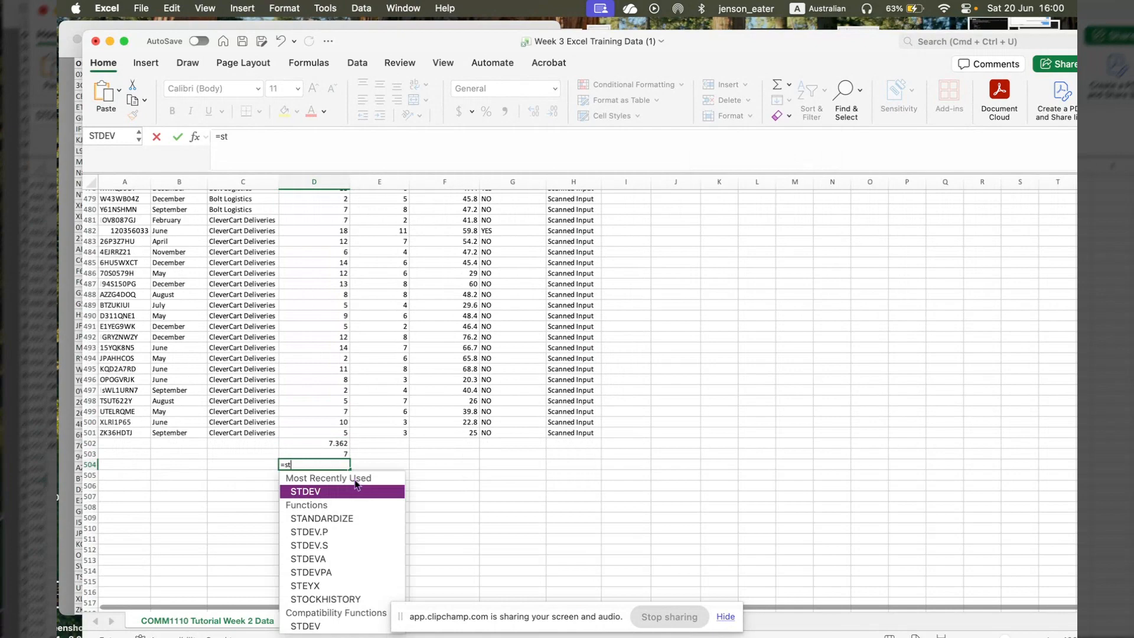
{"action": "double_click", "coordinate": [352, 489]}
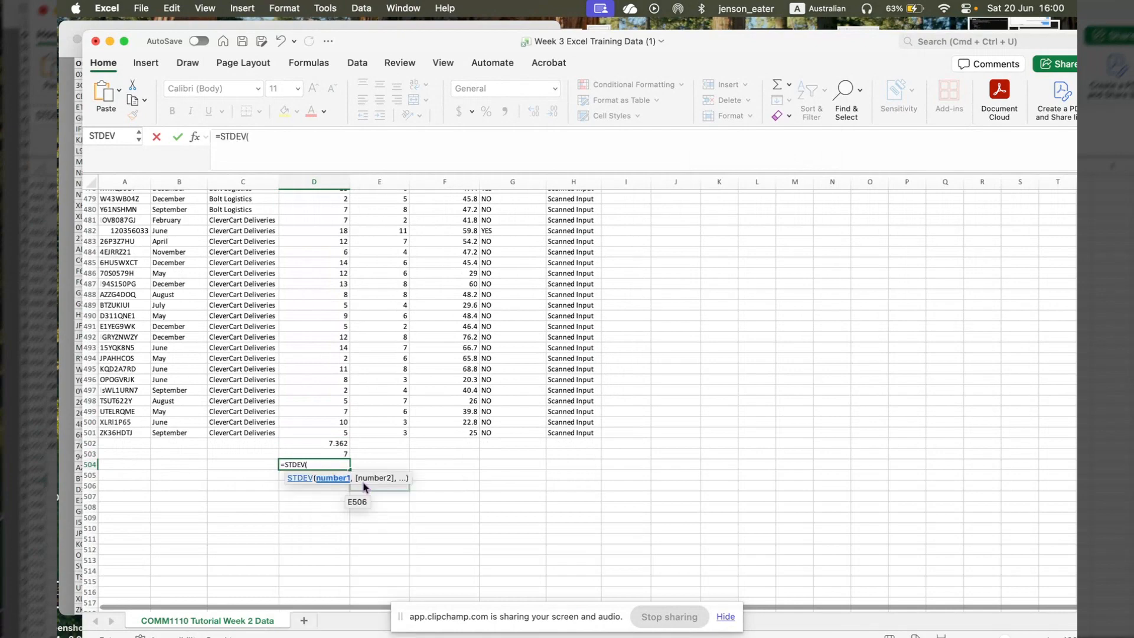
{"action": "type", "text": "d2:d501"}
{"action": "key", "text": "Return"}
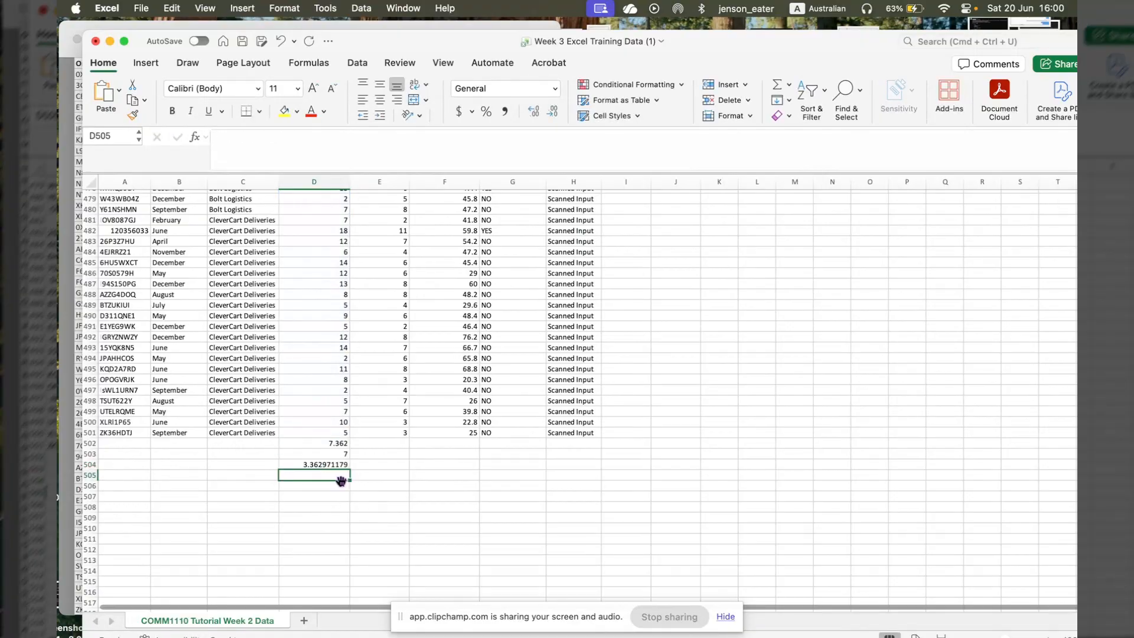
- Calculate the minimum delivery time in D505 with the MIN function over D2:D501
{"action": "type", "text": "="}
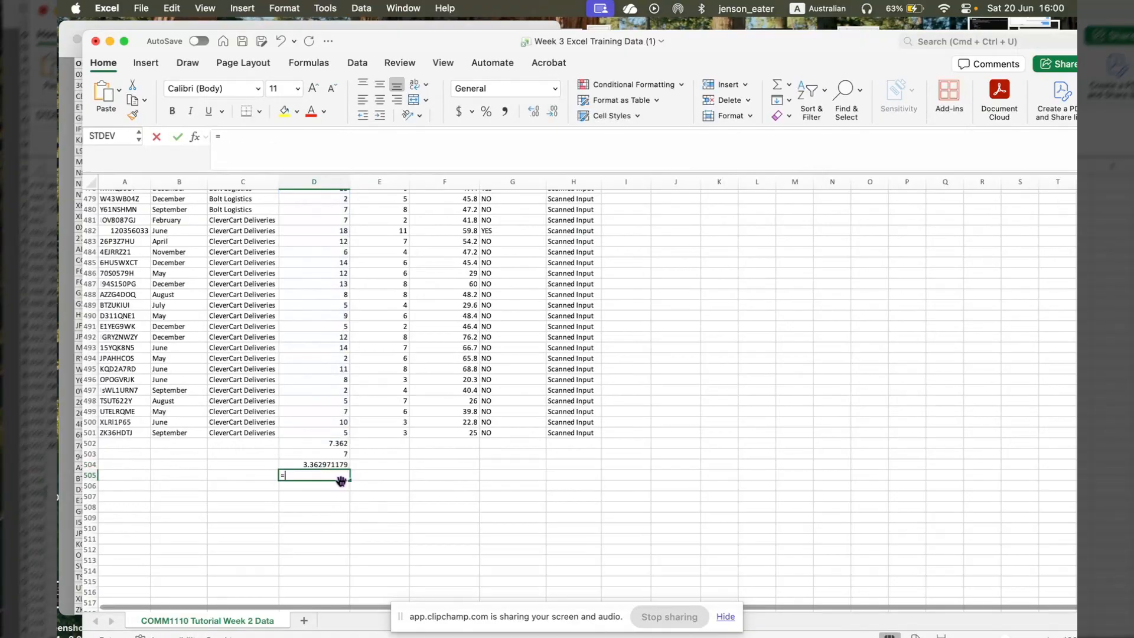
{"action": "type", "text": "MIN("}
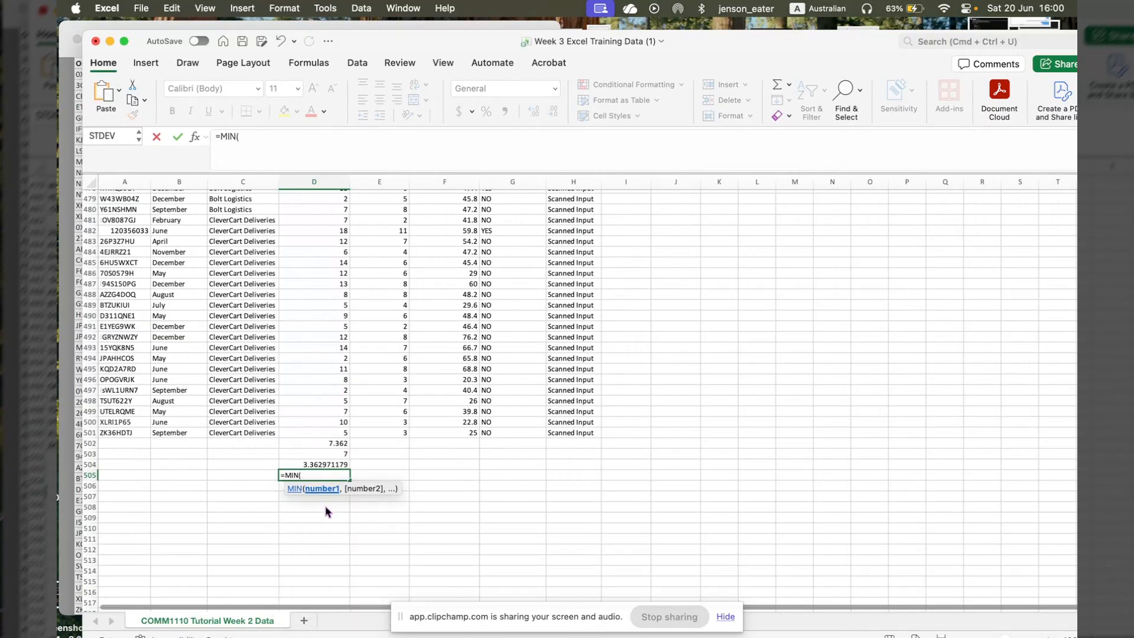
{"action": "type", "text": "d2:"}
{"action": "type", "text": "d501"}
{"action": "key", "text": "Return"}
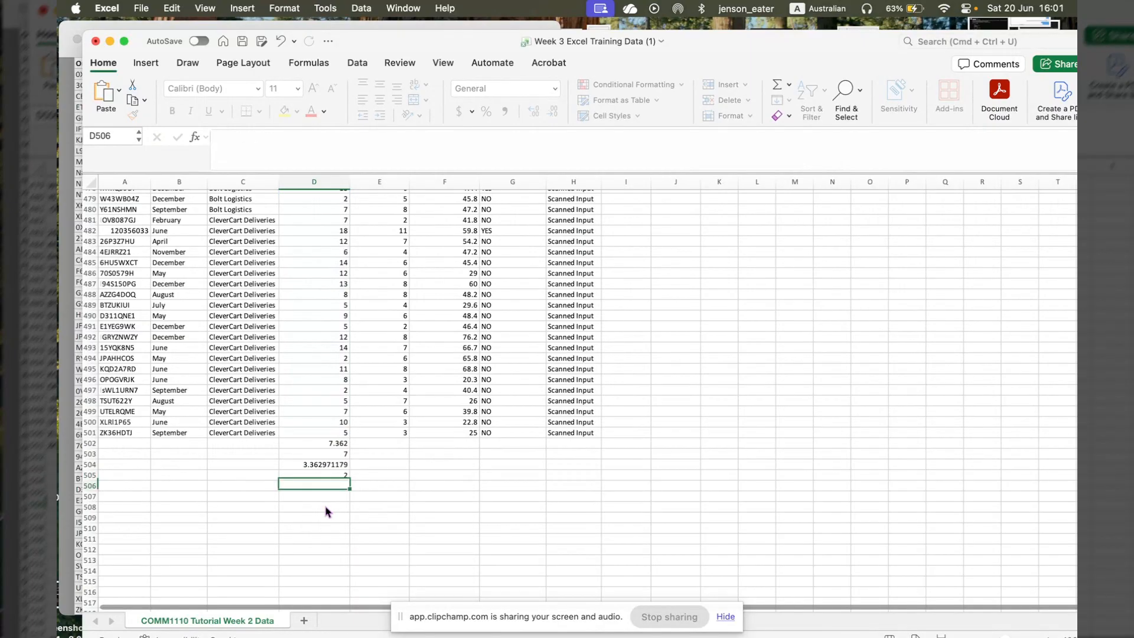
- Calculate the maximum delivery time in D506 with the MAX function over D2:D501
{"action": "type", "text": "=MA"}
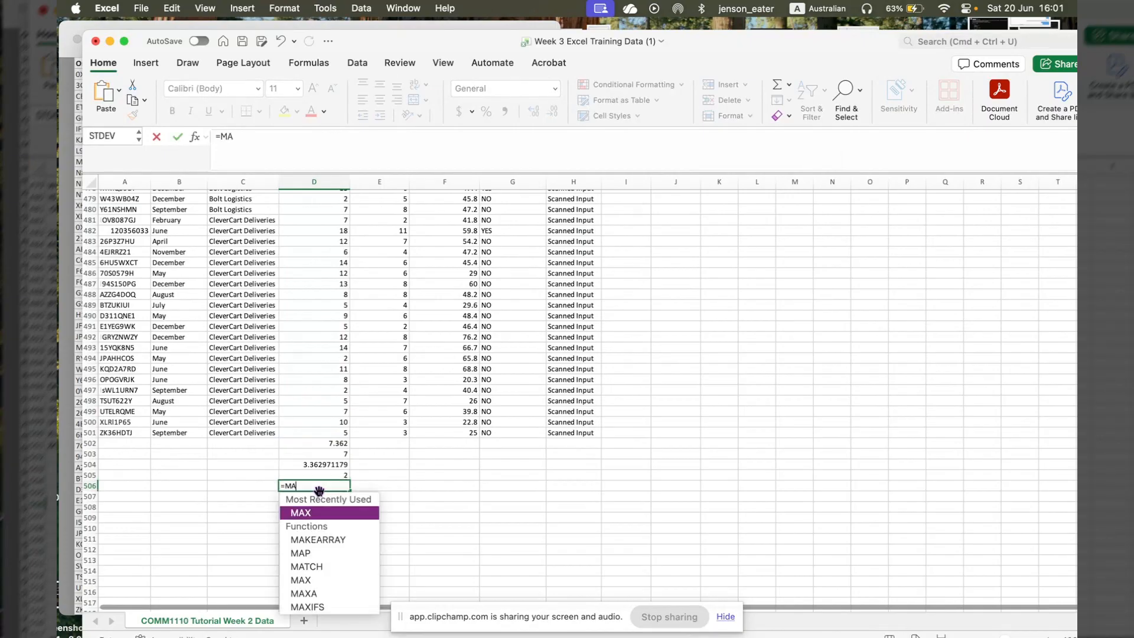
{"action": "type", "text": "x"}
{"action": "left_click", "coordinate": [326, 513]}
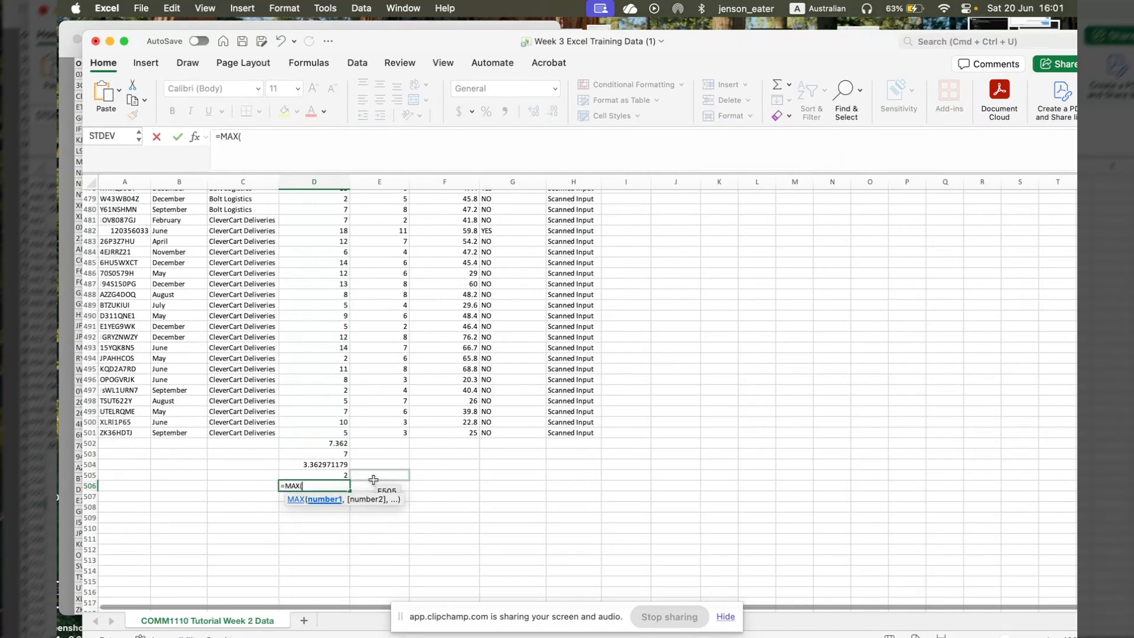
{"action": "type", "text": "d2:d501"}
{"action": "key", "text": "Return"}
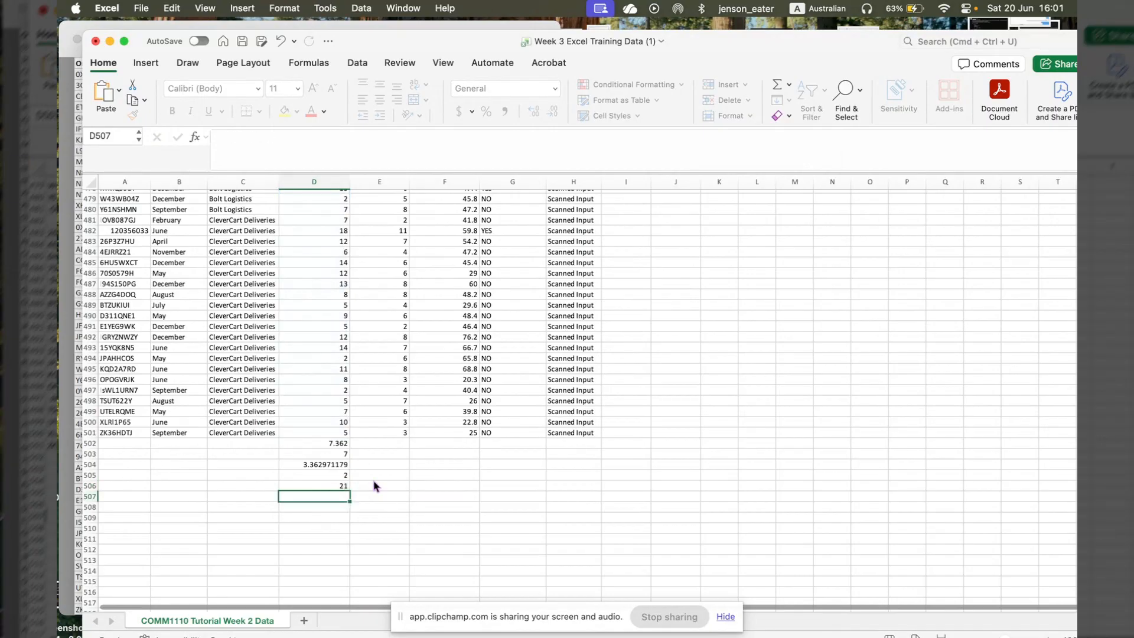
- Calculate the range of delivery times in D507 by subtracting the minimum from the maximum with =D506-D505
{"action": "type", "text": "="}
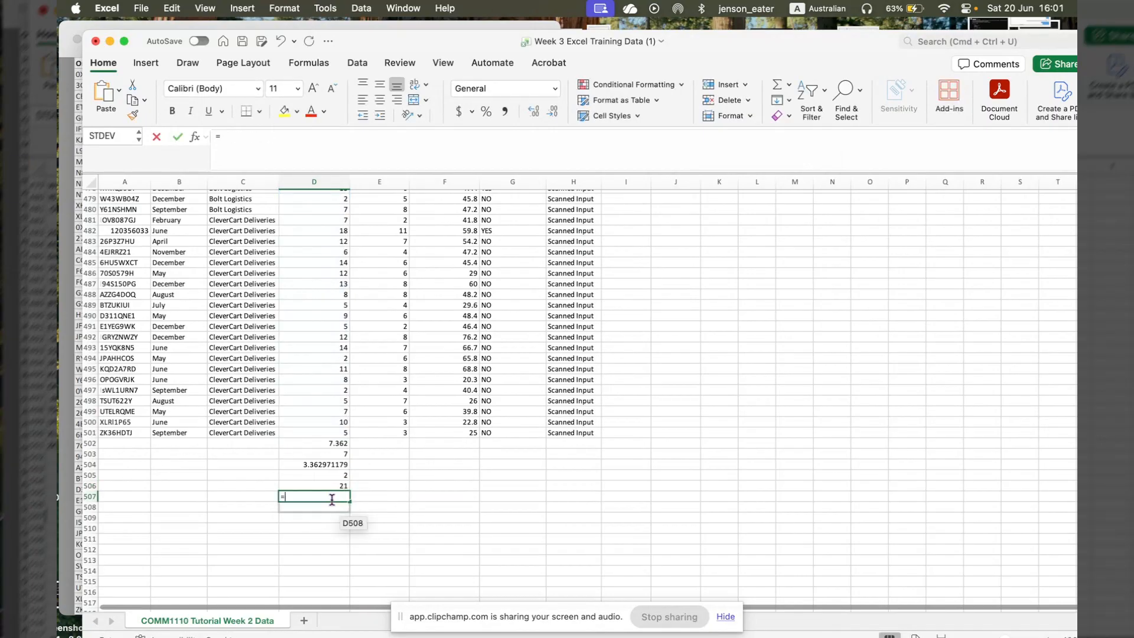
{"action": "left_click", "coordinate": [324, 488]}
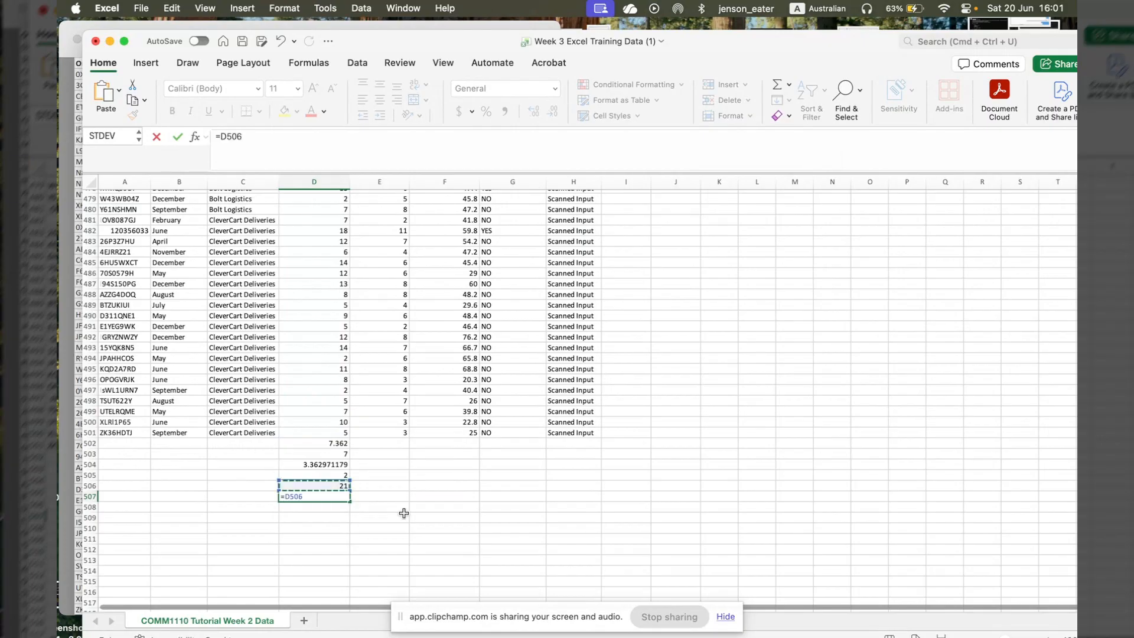
{"action": "type", "text": "-"}
{"action": "left_click", "coordinate": [347, 476]}
{"action": "key", "text": "Return"}
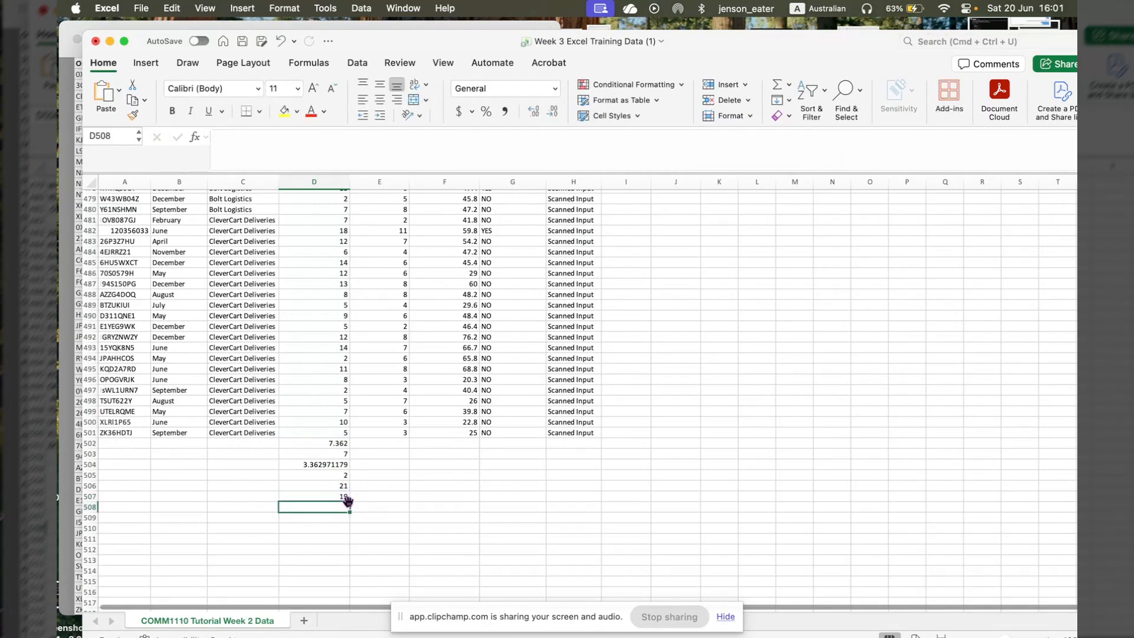
{"action": "left_click", "coordinate": [346, 497]}
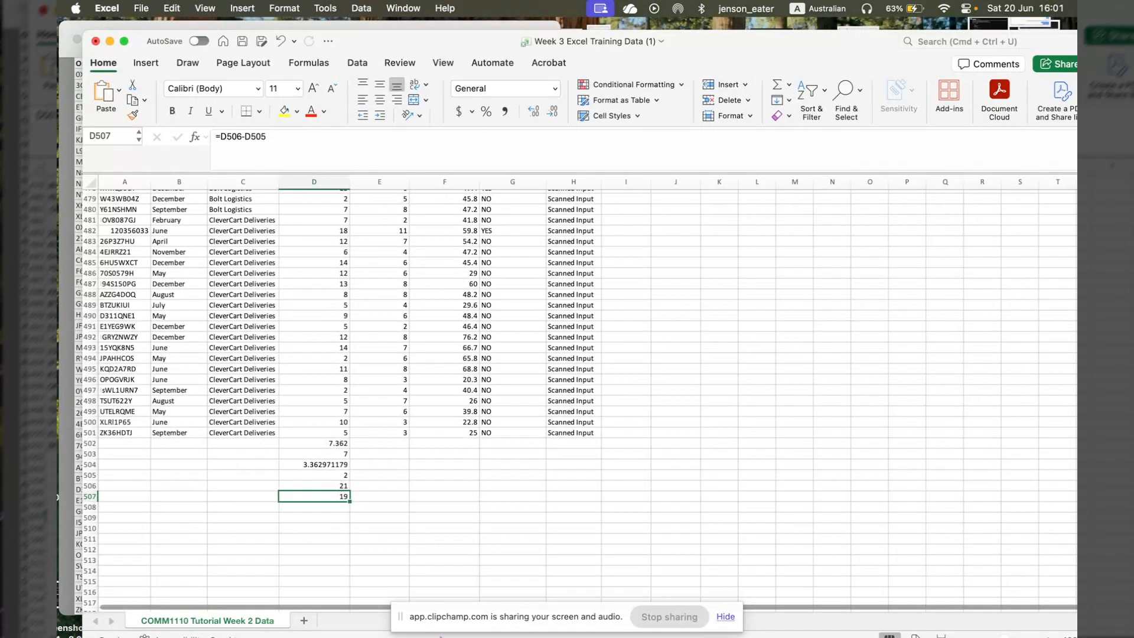
- Select all delivery time values in D2:D501, leaving out the header and the statistics below, and check both ends of the selection
{"action": "left_click", "coordinate": [347, 433]}
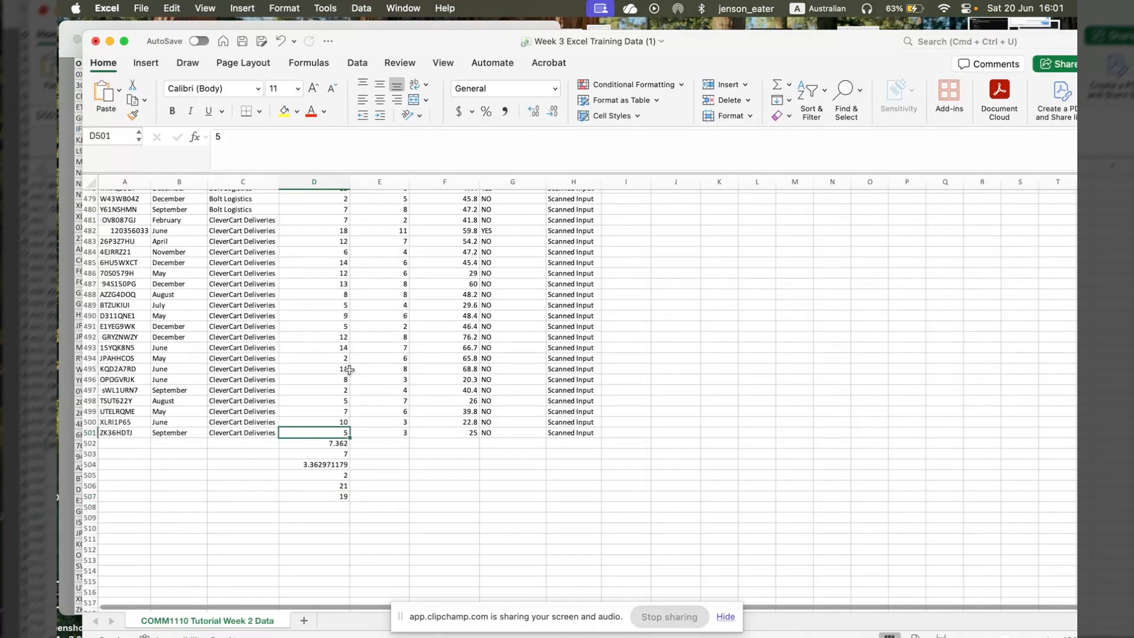
{"action": "scroll", "coordinate": [349, 389], "scroll_direction": "up", "scroll_amount": 2}
{"action": "scroll", "coordinate": [347, 410], "scroll_direction": "up", "scroll_amount": 15}
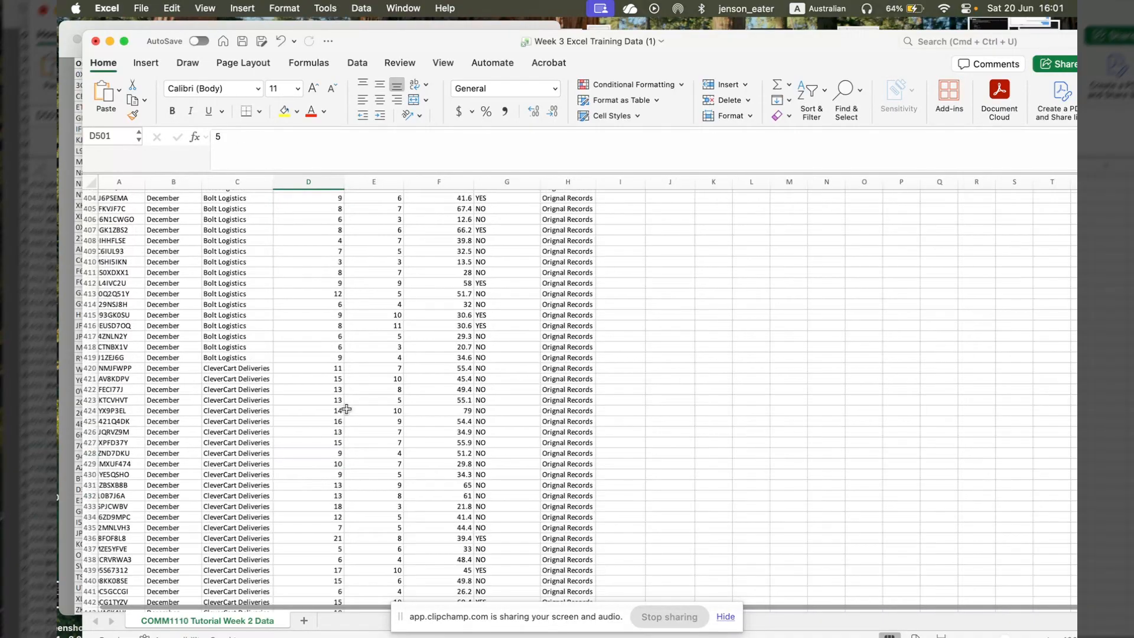
{"action": "scroll", "coordinate": [347, 409], "scroll_direction": "up", "scroll_amount": 20}
{"action": "scroll", "coordinate": [346, 409], "scroll_direction": "up", "scroll_amount": 10}
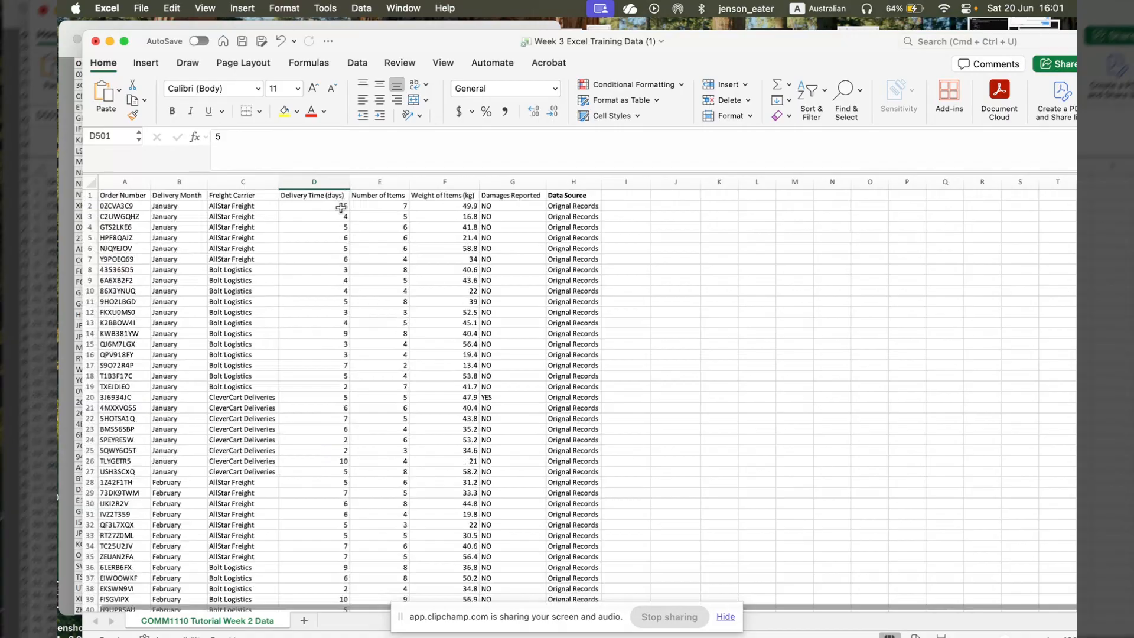
{"action": "scroll", "coordinate": [342, 207], "scroll_direction": "down", "scroll_amount": 1}
{"action": "left_click", "coordinate": [342, 204], "text": "shift"}
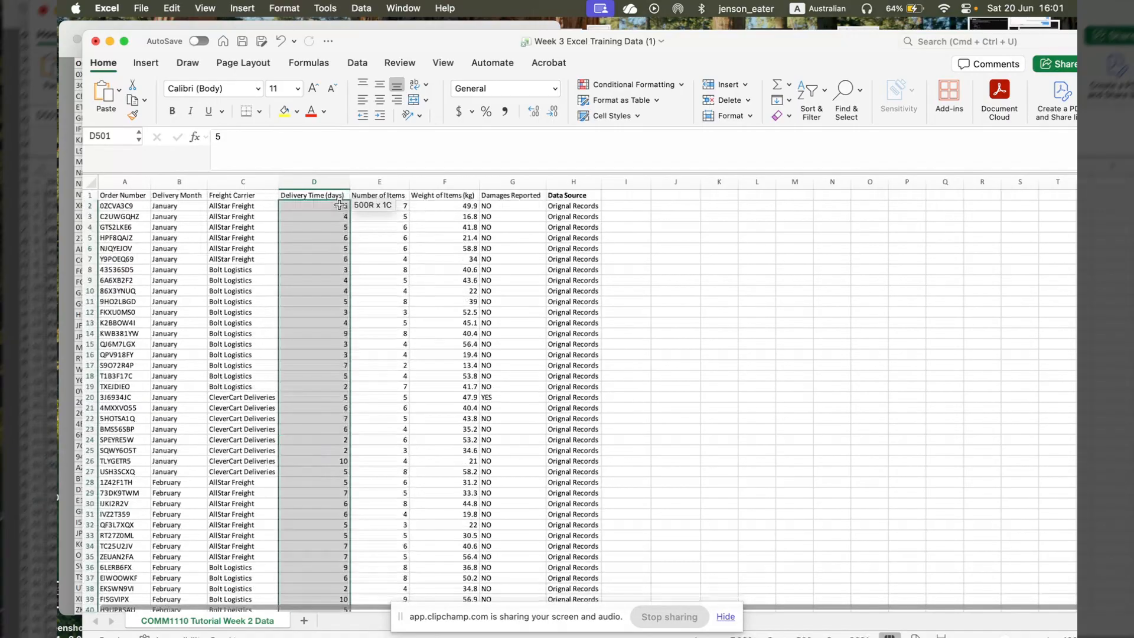
{"action": "scroll", "coordinate": [379, 353], "scroll_direction": "down", "scroll_amount": 20}
{"action": "scroll", "coordinate": [379, 352], "scroll_direction": "down", "scroll_amount": 20}
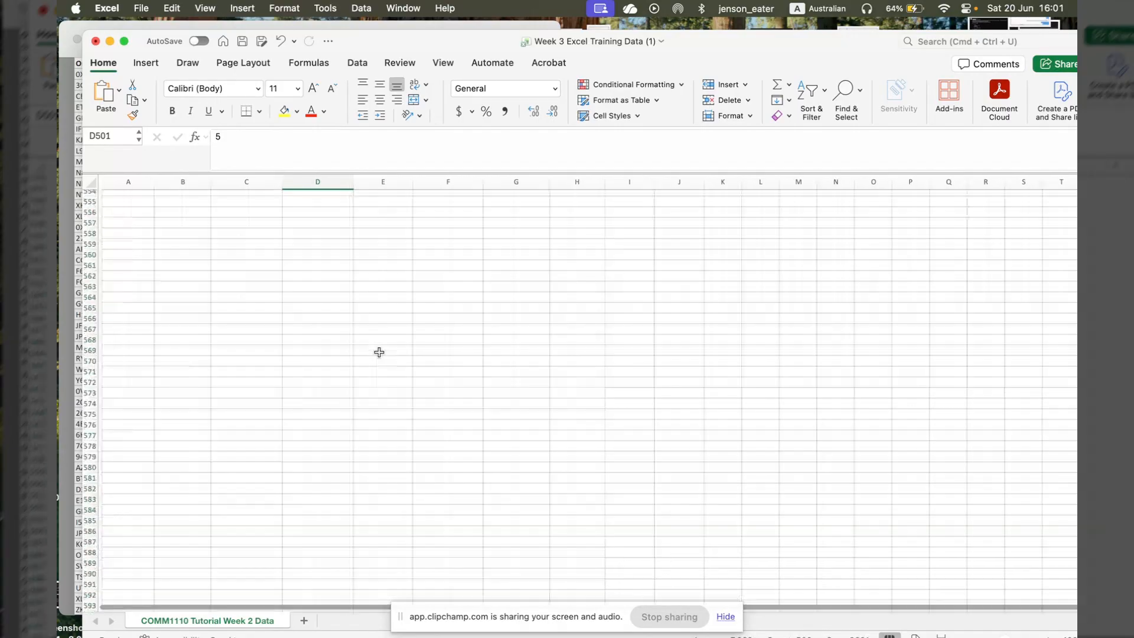
{"action": "scroll", "coordinate": [379, 352], "scroll_direction": "up", "scroll_amount": 8}
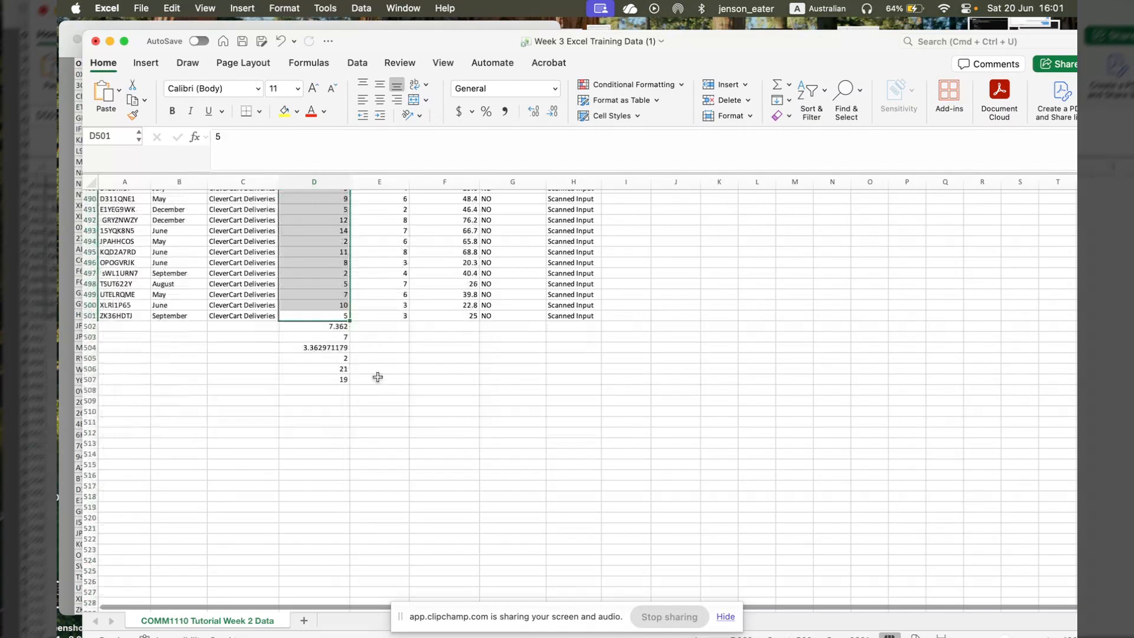
{"action": "scroll", "coordinate": [377, 377], "scroll_direction": "up", "scroll_amount": 20}
{"action": "scroll", "coordinate": [377, 377], "scroll_direction": "up", "scroll_amount": 10}
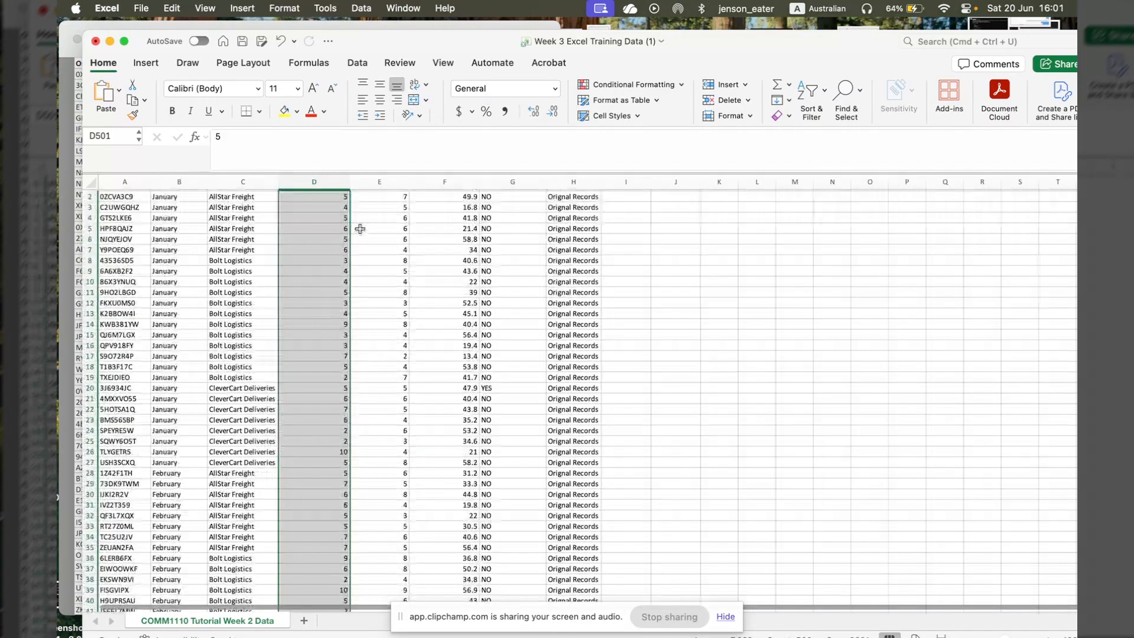
- Insert a histogram chart of the selected delivery time values
{"action": "left_click", "coordinate": [148, 63]}
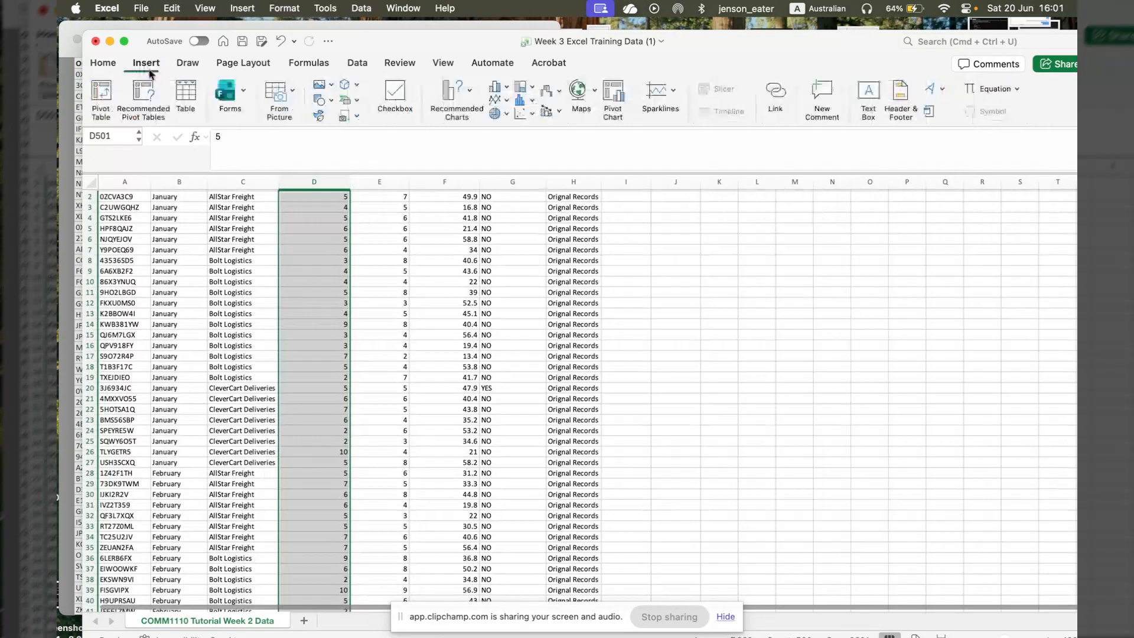
{"action": "left_click", "coordinate": [507, 87]}
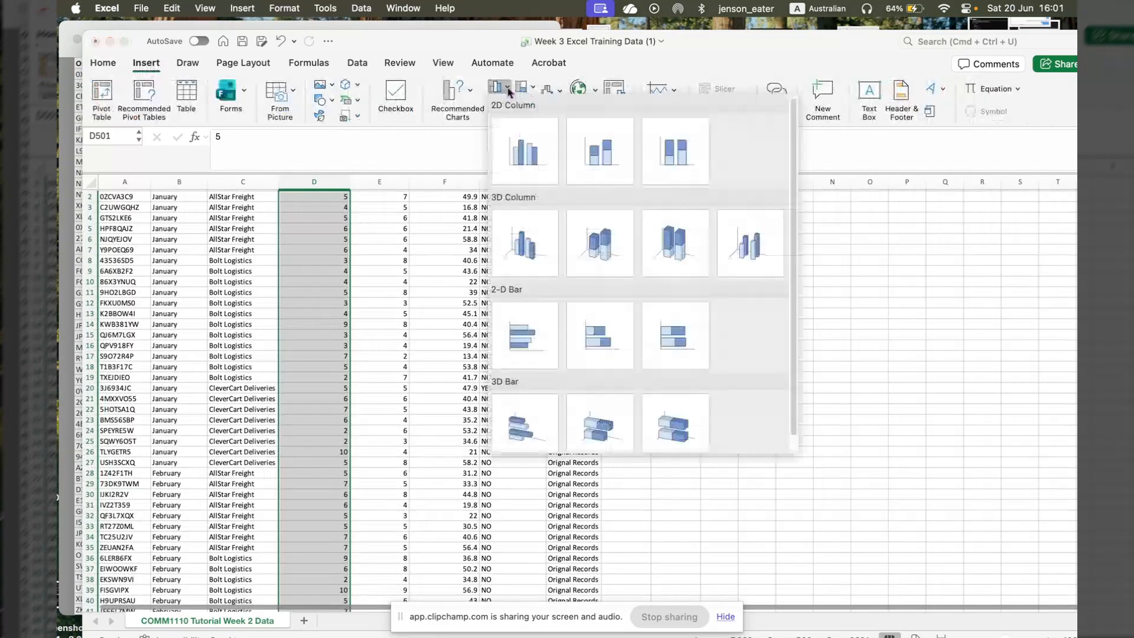
{"action": "left_click", "coordinate": [533, 108]}
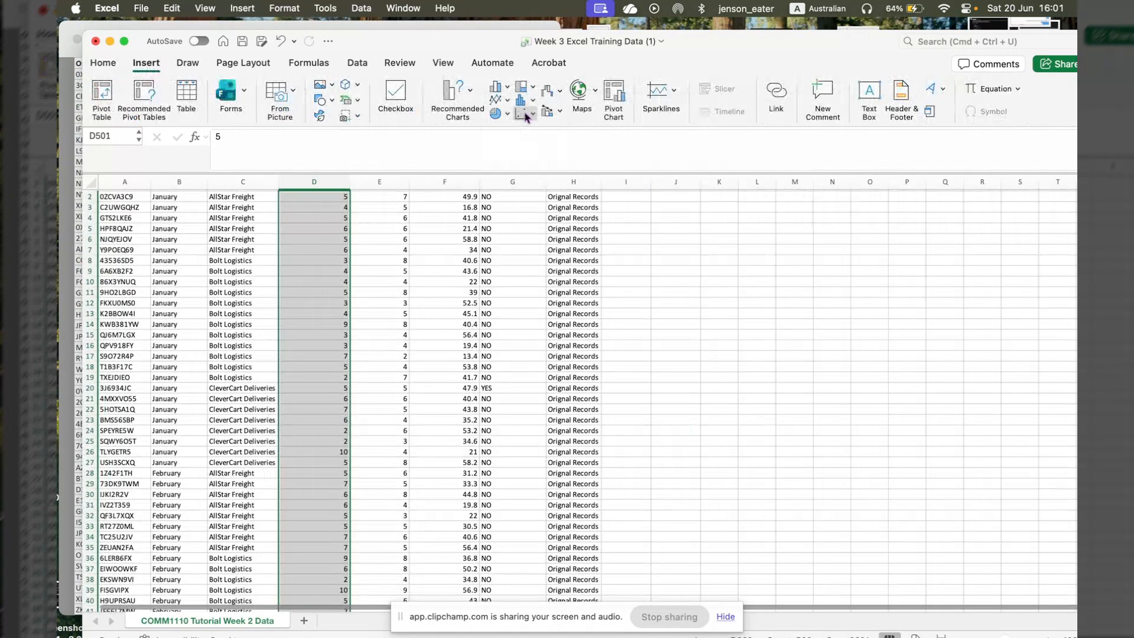
{"action": "left_click", "coordinate": [532, 101]}
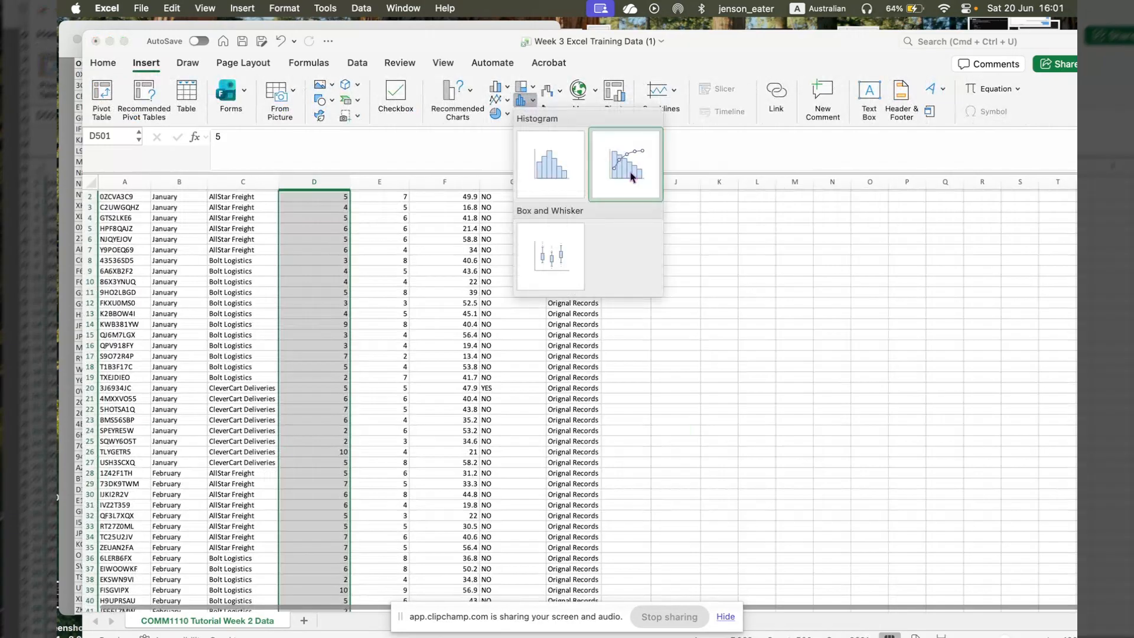
{"action": "left_click", "coordinate": [619, 172]}
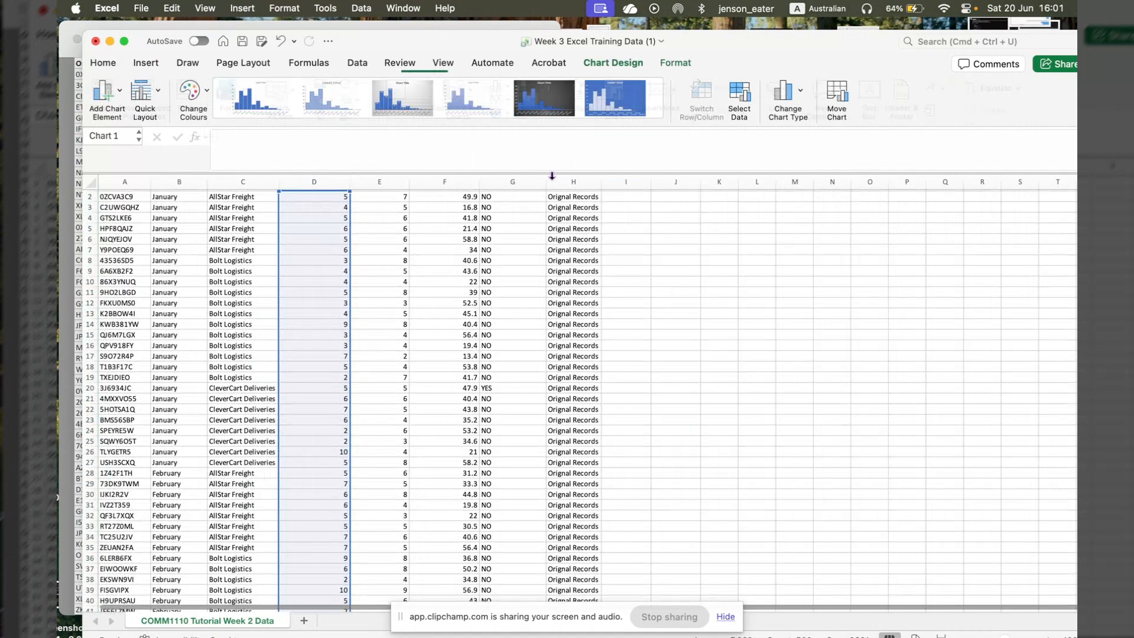
- Move the histogram to the empty area beside the Data Source column, starting at about row 3
{"action": "left_click_drag", "start_coordinate": [568, 319], "coordinate": [775, 237]}
{"action": "scroll", "coordinate": [810, 353], "scroll_direction": "up", "scroll_amount": 1}
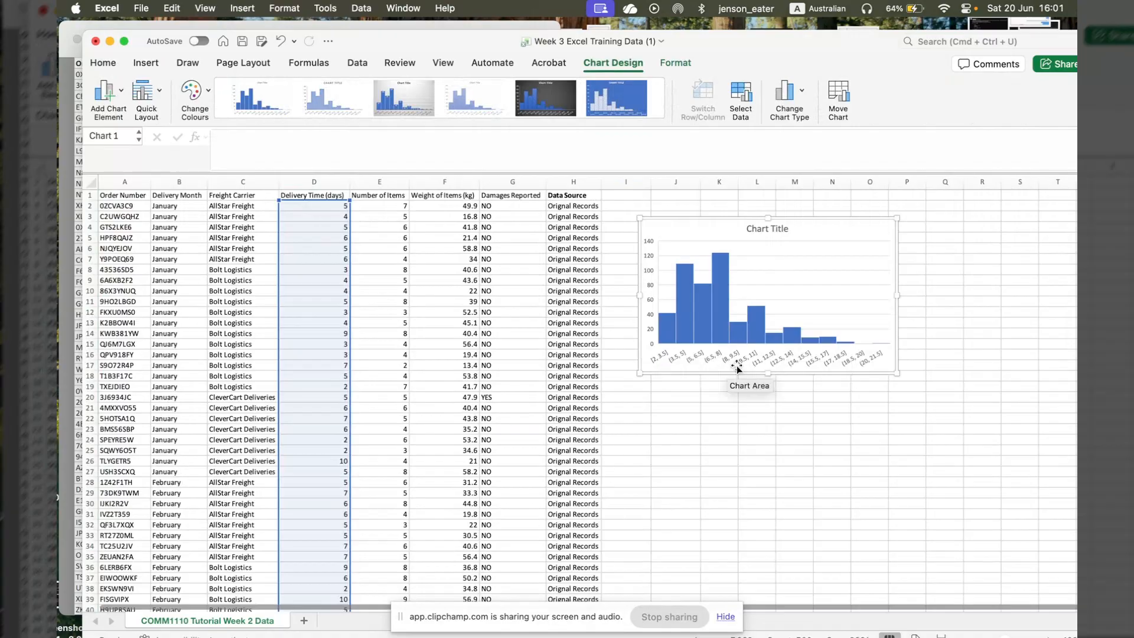
{"action": "mouse_move", "coordinate": [689, 294]}
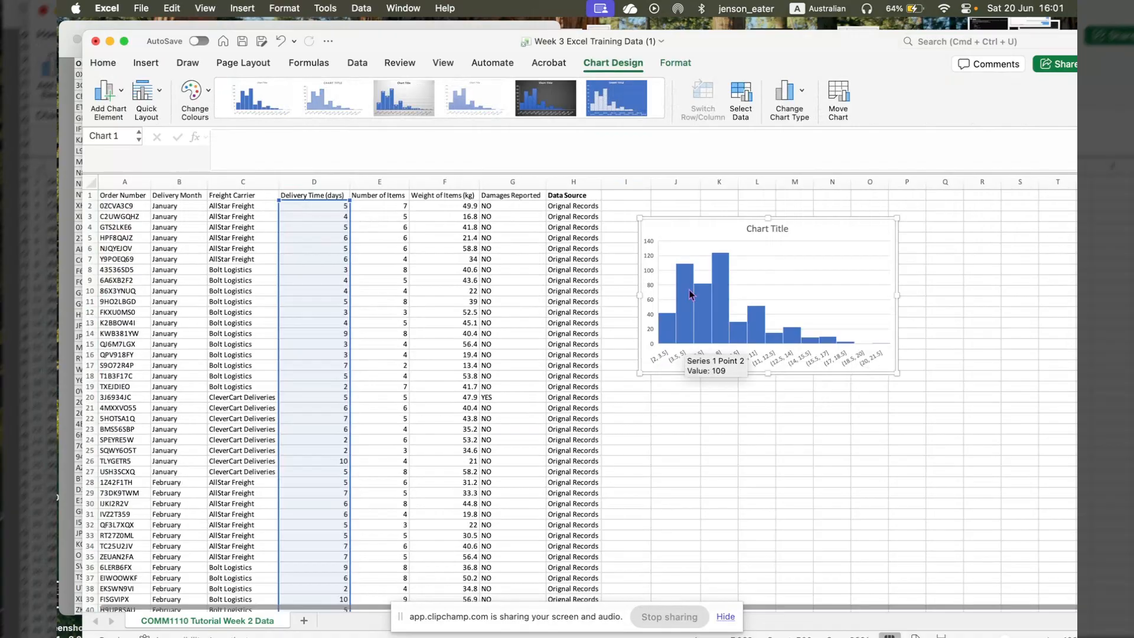
{"action": "double_click", "coordinate": [880, 217]}
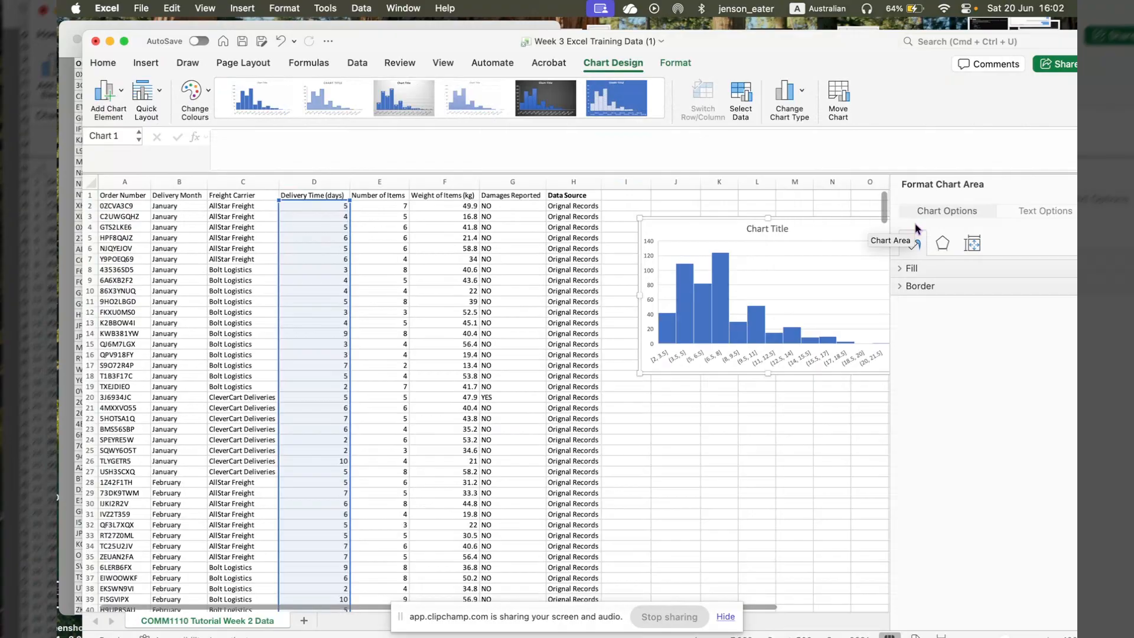
{"action": "left_click", "coordinate": [911, 269]}
{"action": "left_click", "coordinate": [928, 411]}
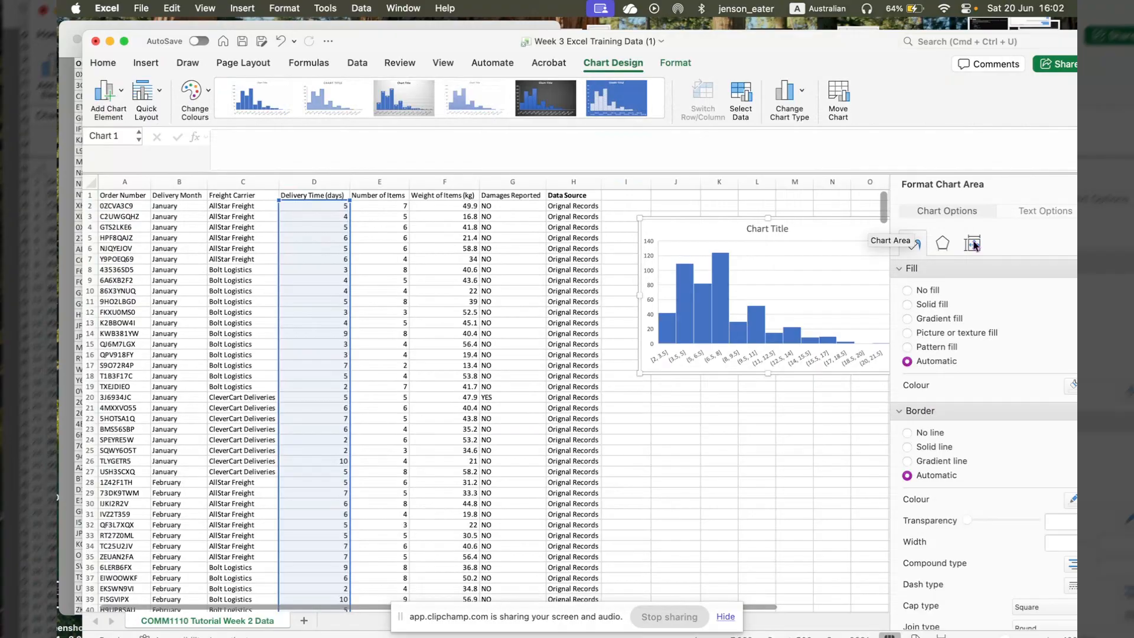
{"action": "left_click", "coordinate": [972, 243]}
{"action": "left_click", "coordinate": [1026, 217]}
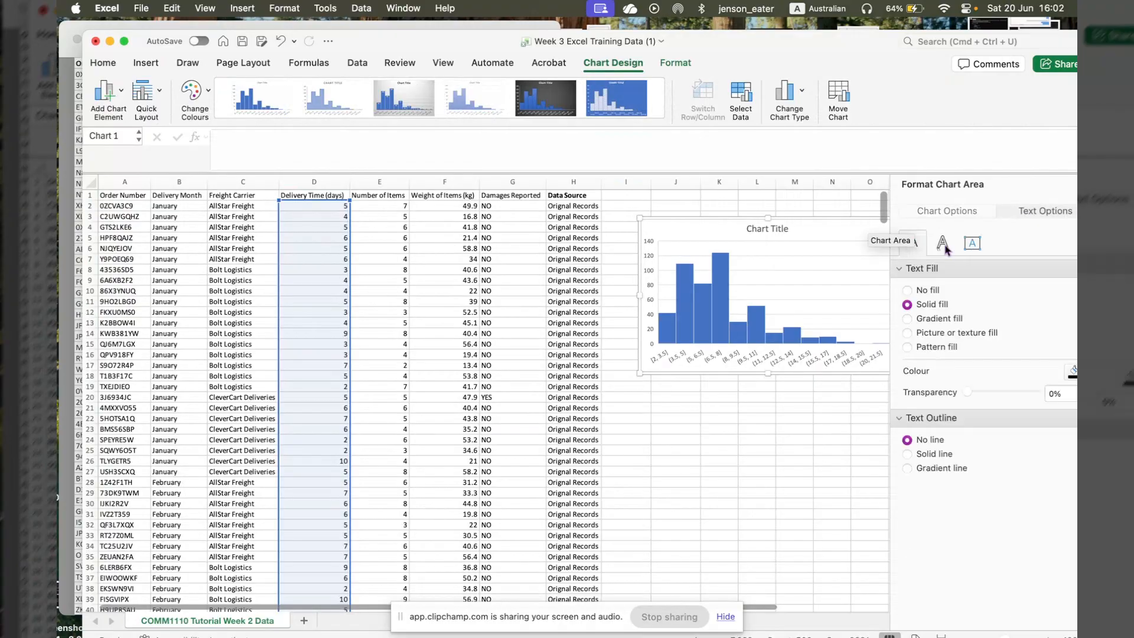
{"action": "left_click", "coordinate": [944, 246]}
{"action": "left_click", "coordinate": [917, 244]}
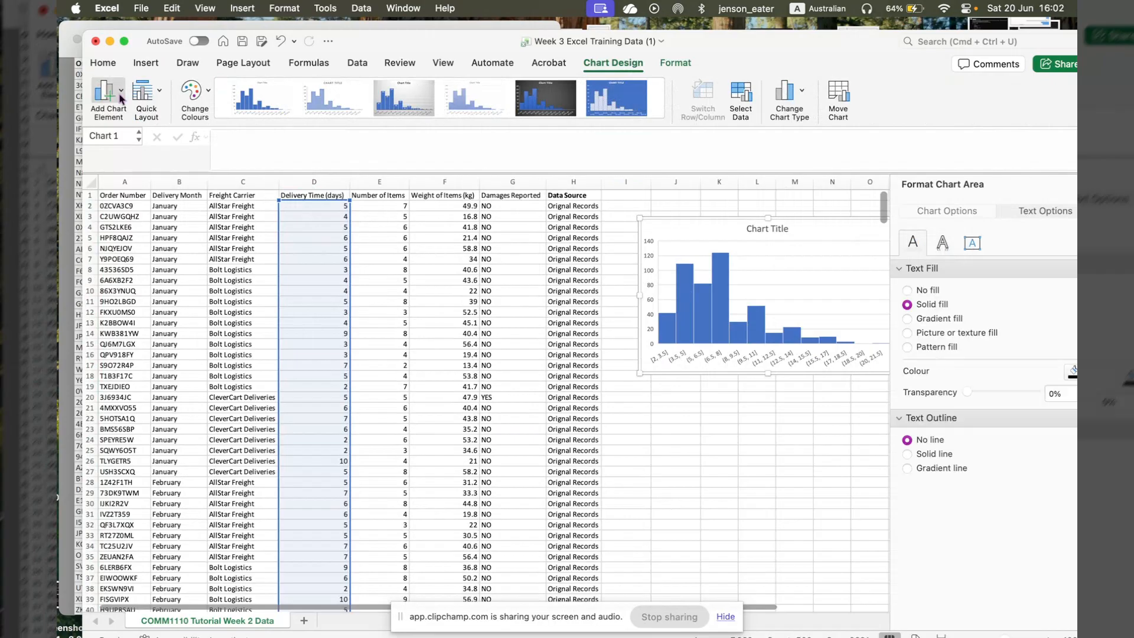
- Set the gap width of the histogram's horizontal axis to 1.0 so the bars are separated
{"action": "left_click", "coordinate": [121, 94]}
{"action": "mouse_move", "coordinate": [144, 121]}
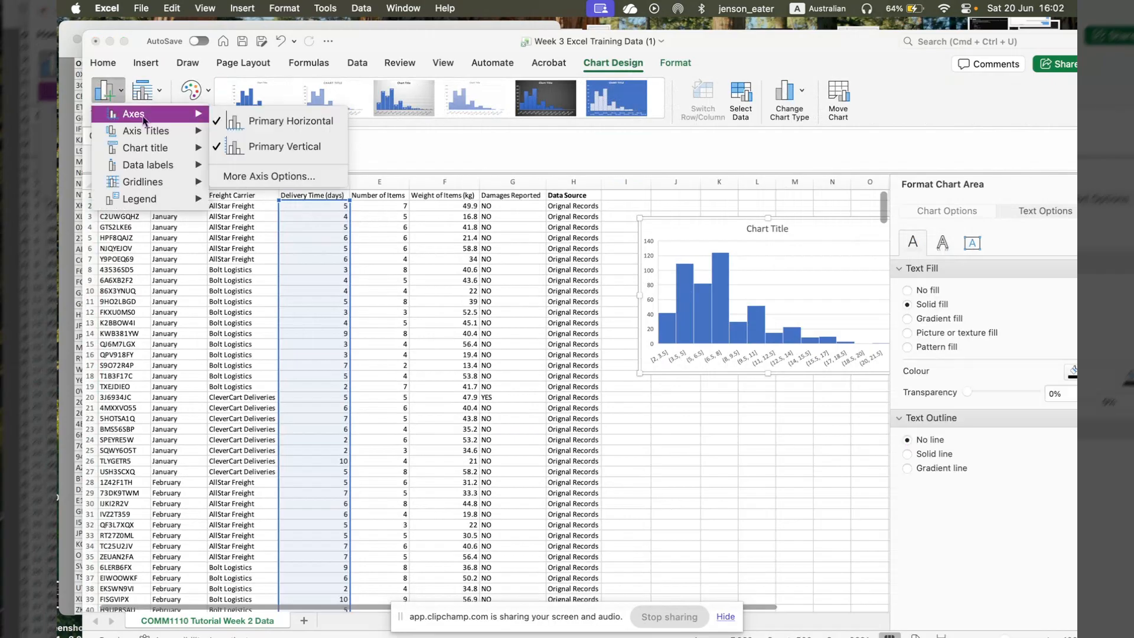
{"action": "left_click", "coordinate": [283, 176]}
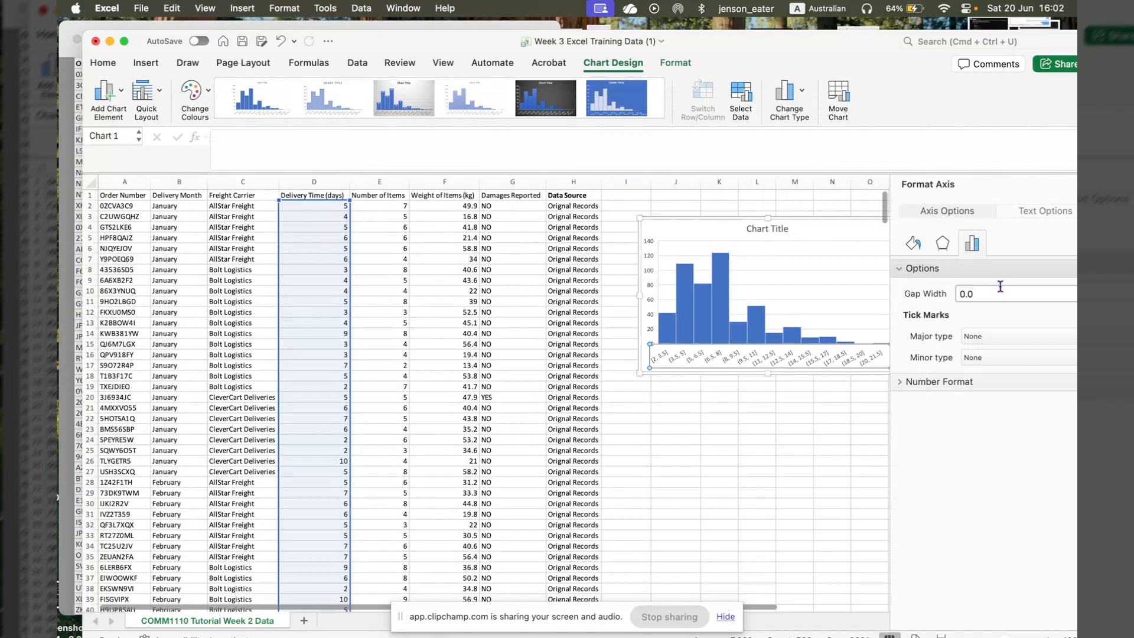
{"action": "left_click", "coordinate": [1000, 290]}
{"action": "key", "text": "BackSpace"}
{"action": "type", "text": "1"}
{"action": "key", "text": "Return"}
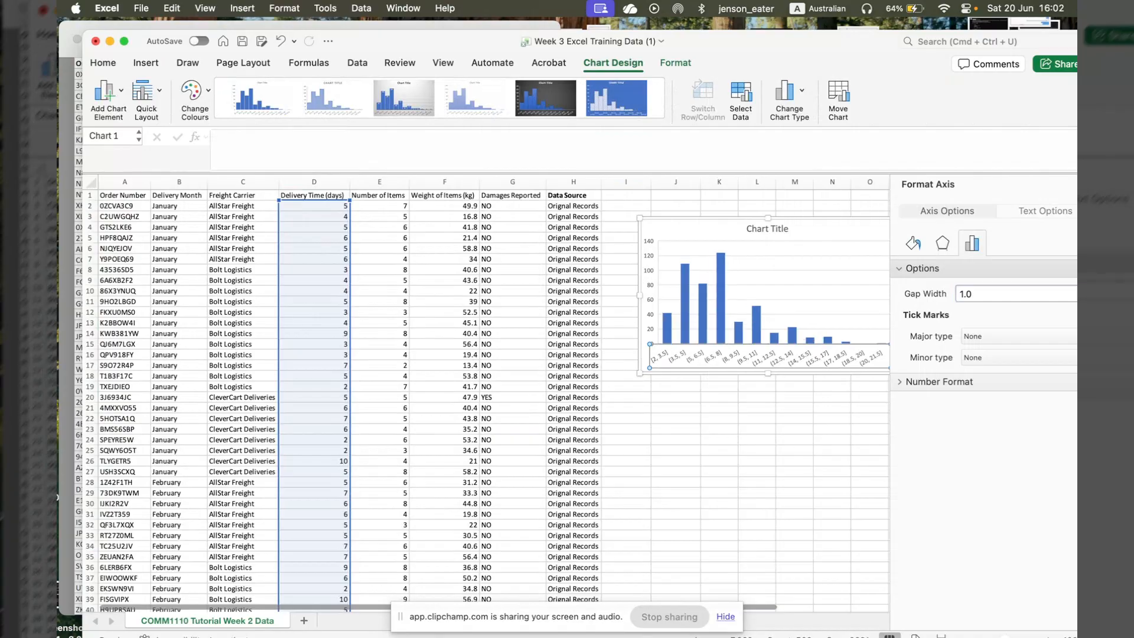
- Replace the histogram's placeholder title with "Delivery Time Frequencies (Days)"
{"action": "scroll", "coordinate": [835, 363], "scroll_direction": "right", "scroll_amount": 2}
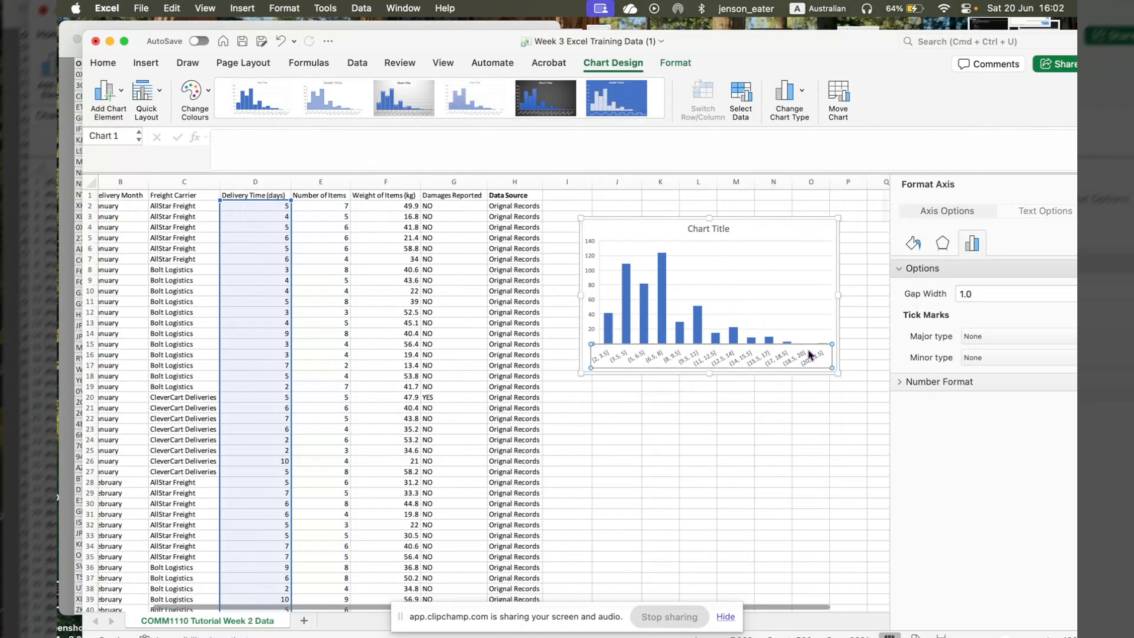
{"action": "left_click", "coordinate": [712, 230]}
{"action": "double_click", "coordinate": [725, 231]}
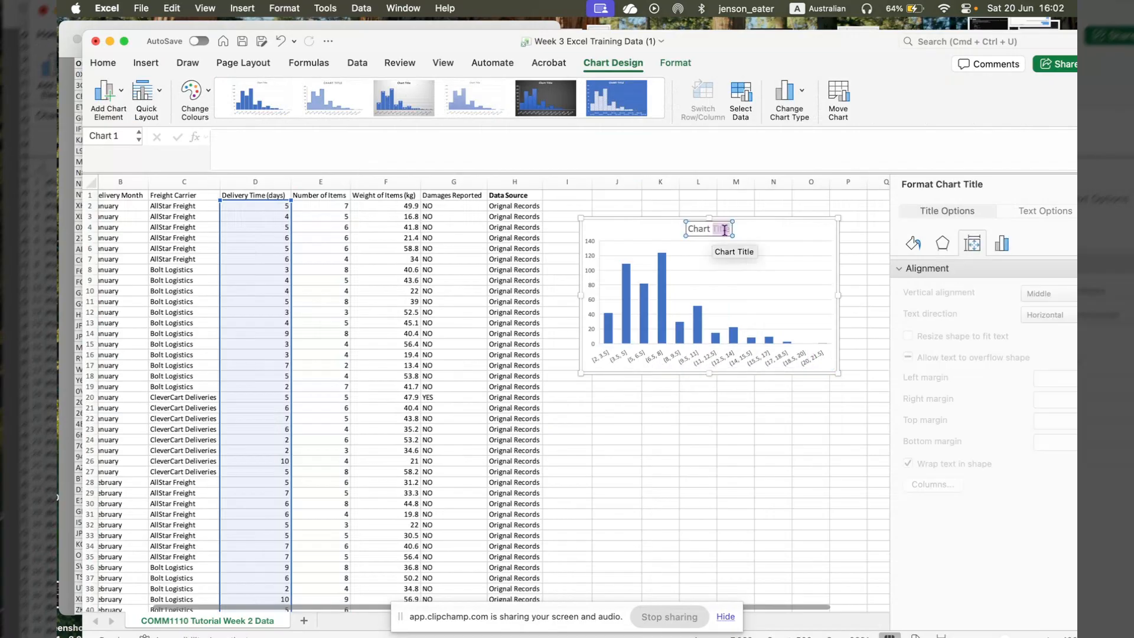
{"action": "key", "text": "BackSpace"}
{"action": "key", "text": "BackSpace"}
{"action": "key", "text": "BackSpace"}
{"action": "key", "text": "BackSpace"}
{"action": "key", "text": "BackSpace"}
{"action": "key", "text": "BackSpace"}
{"action": "type", "text": "Delivery Time"}
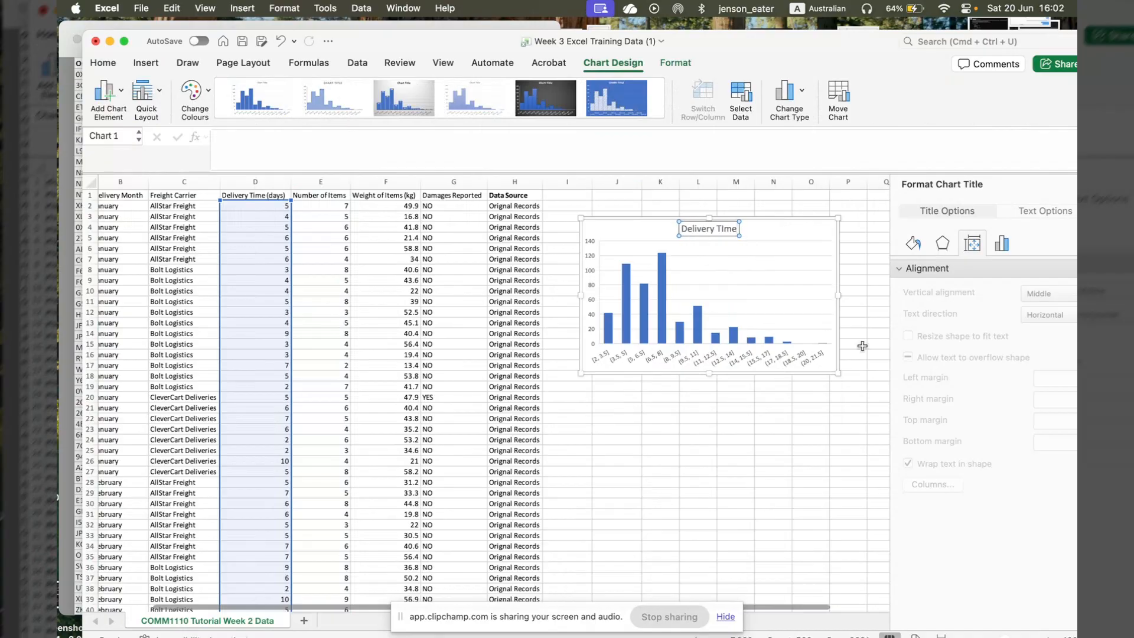
{"action": "type", "text": "Frequen"}
{"action": "key", "text": "BackSpace"}
{"action": "key", "text": "BackSpace"}
{"action": "key", "text": "BackSpace"}
{"action": "key", "text": "BackSpace"}
{"action": "key", "text": "BackSpace"}
{"action": "key", "text": "BackSpace"}
{"action": "key", "text": "BackSpace"}
{"action": "type", "text": "Frequencie"}
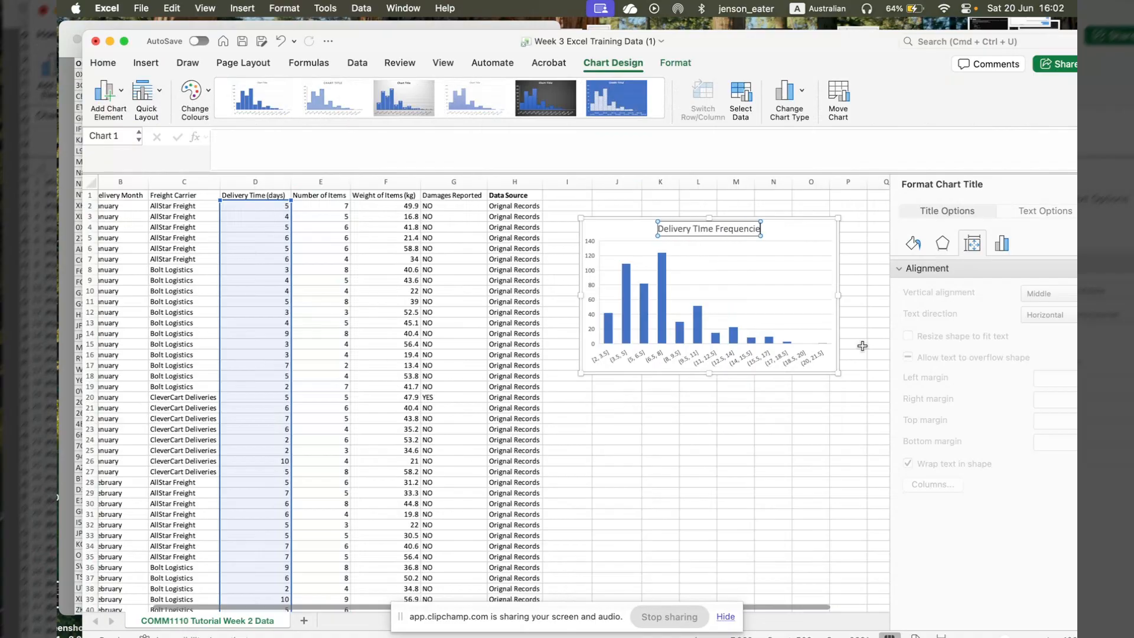
{"action": "type", "text": "s"}
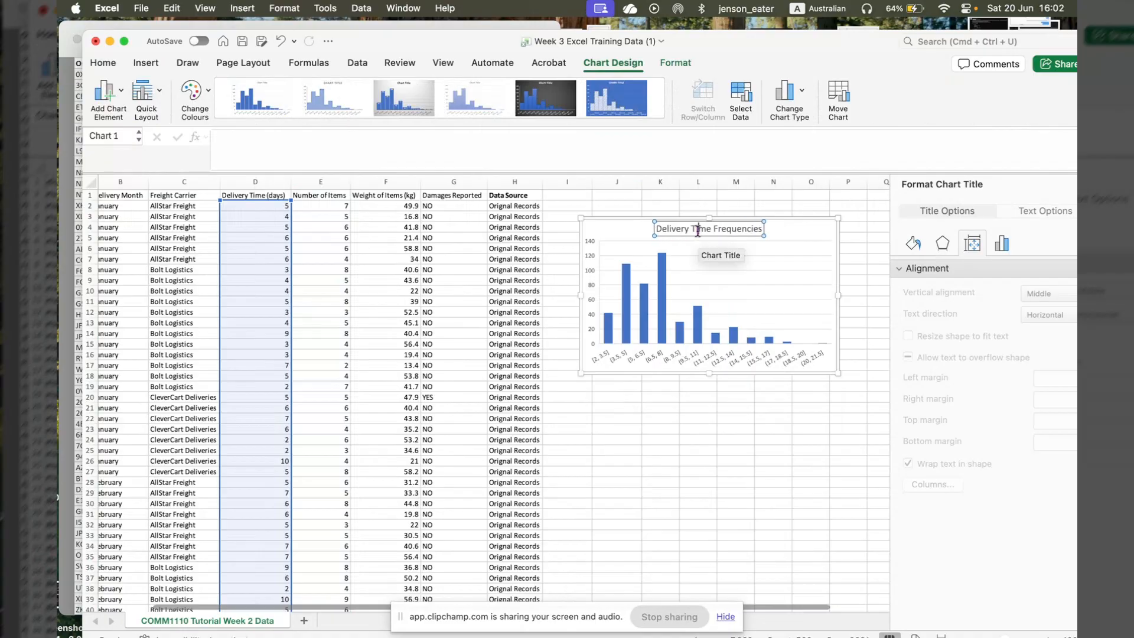
{"action": "type", "text": " ("}
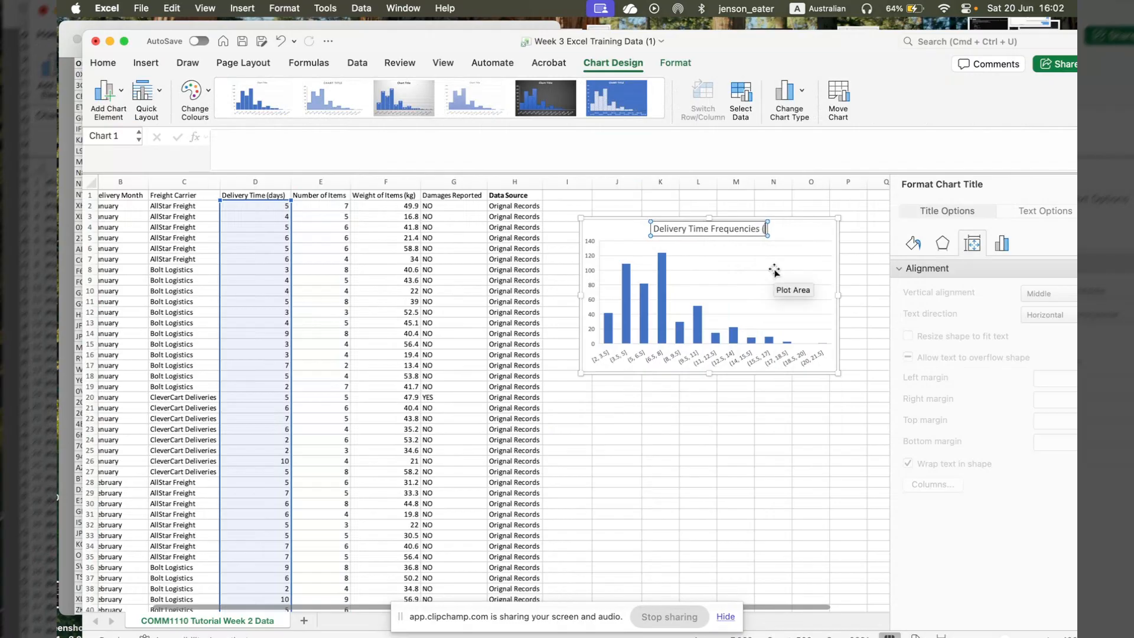
{"action": "type", "text": "Days)"}
{"action": "key", "text": "Return"}
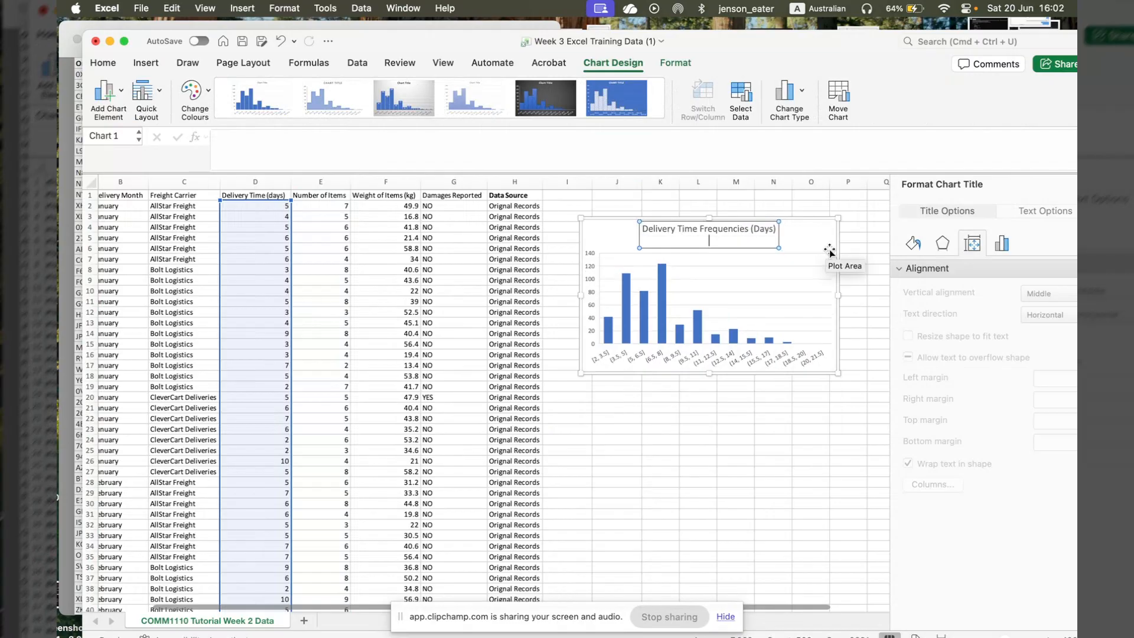
{"action": "key", "text": "BackSpace"}
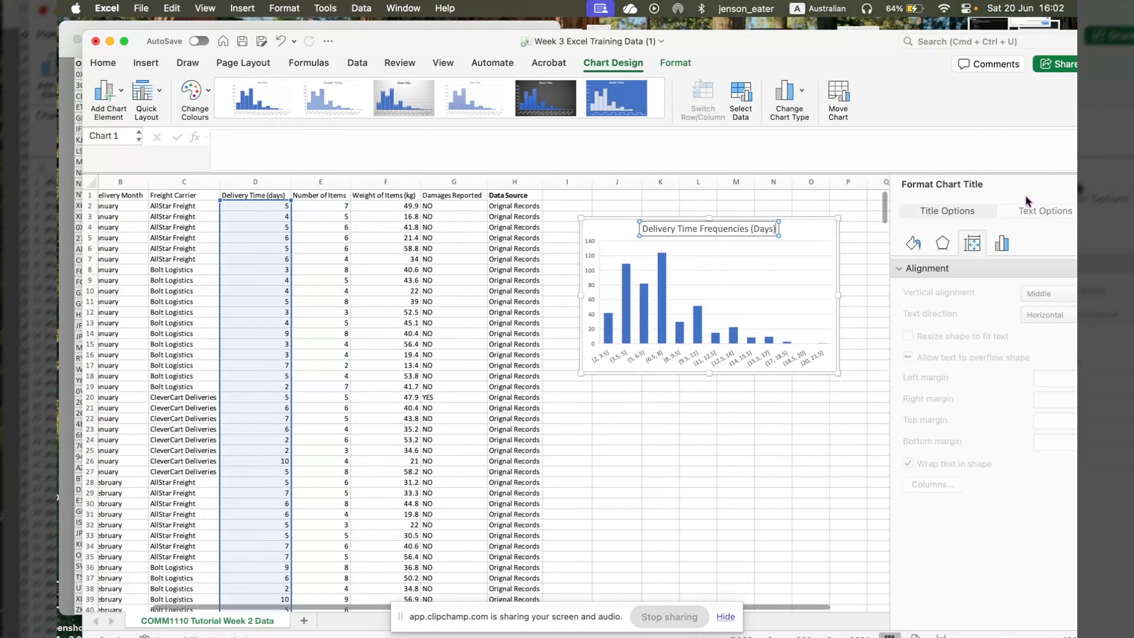
- Reposition the workbook window so it fits fully on screen and close the chart title formatting options
{"action": "left_click_drag", "start_coordinate": [829, 37], "coordinate": [797, 24]}
{"action": "double_click", "coordinate": [798, 26]}
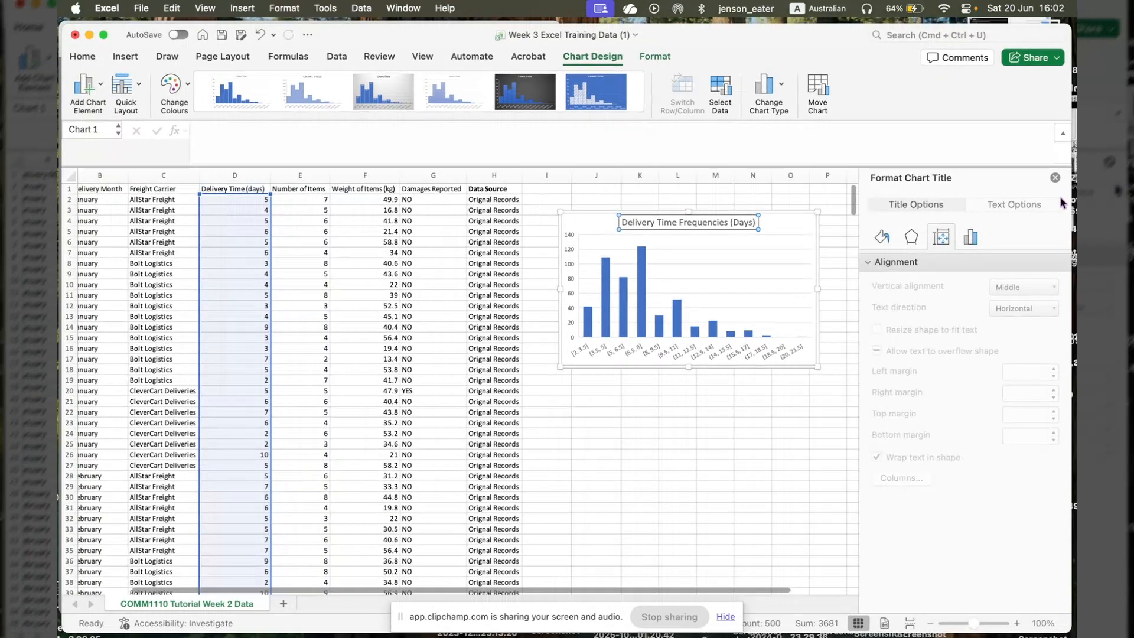
{"action": "left_click", "coordinate": [1054, 177]}
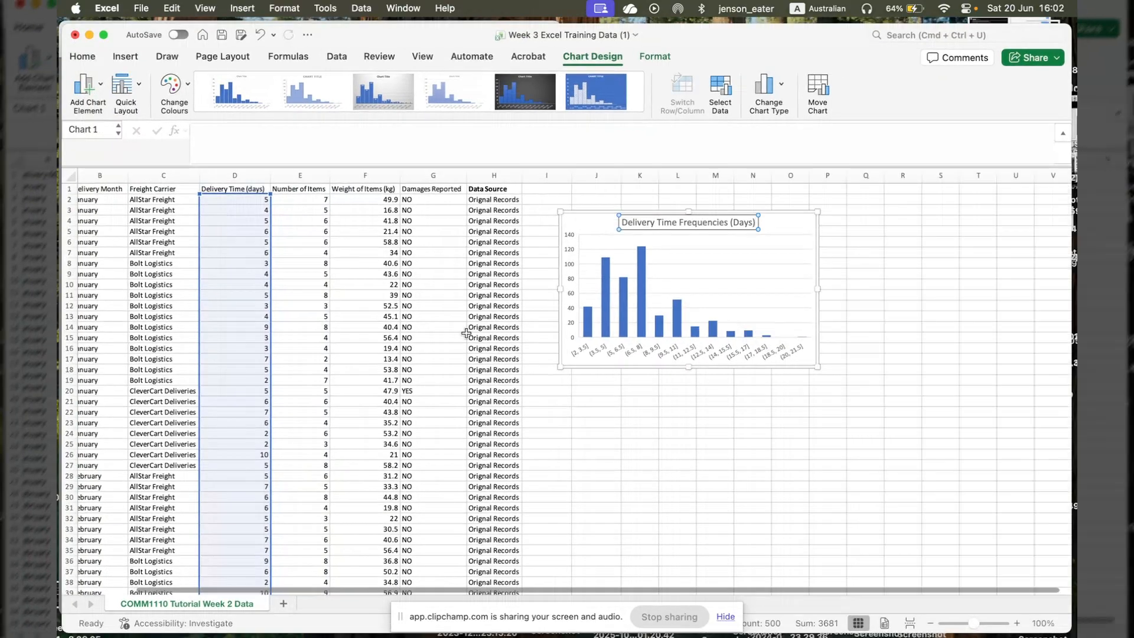
- Select the full delivery data range A1:H501 with its headers, leaving out the statistics below row 501
{"action": "left_click", "coordinate": [434, 381]}
{"action": "scroll", "coordinate": [373, 402], "scroll_direction": "down", "scroll_amount": 20}
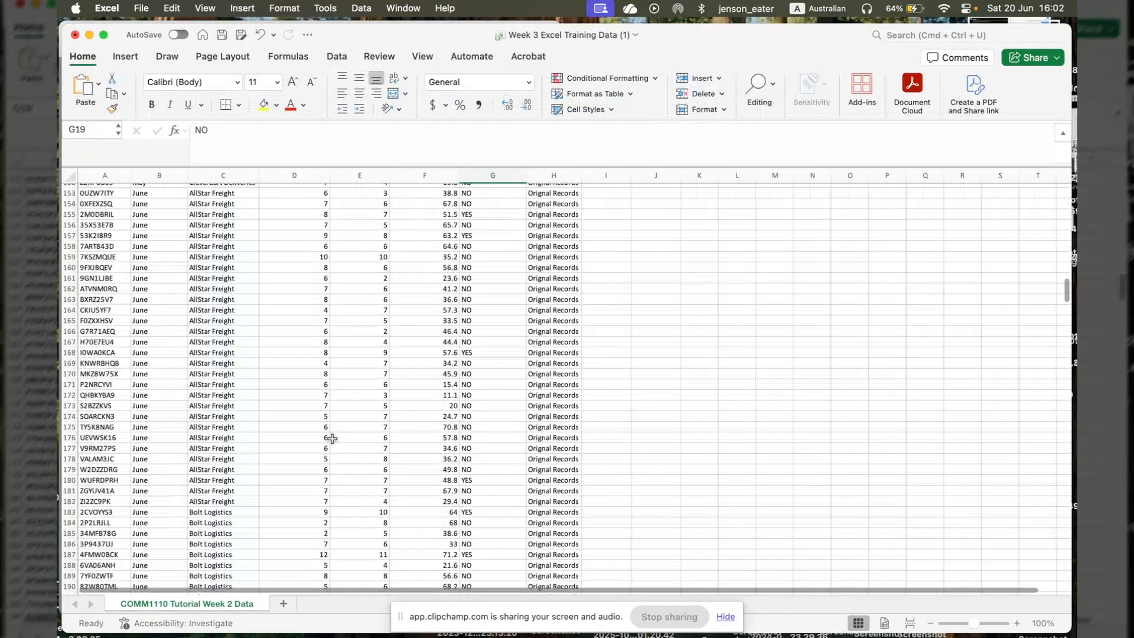
{"action": "scroll", "coordinate": [332, 438], "scroll_direction": "down", "scroll_amount": 20}
{"action": "scroll", "coordinate": [332, 438], "scroll_direction": "down", "scroll_amount": 12}
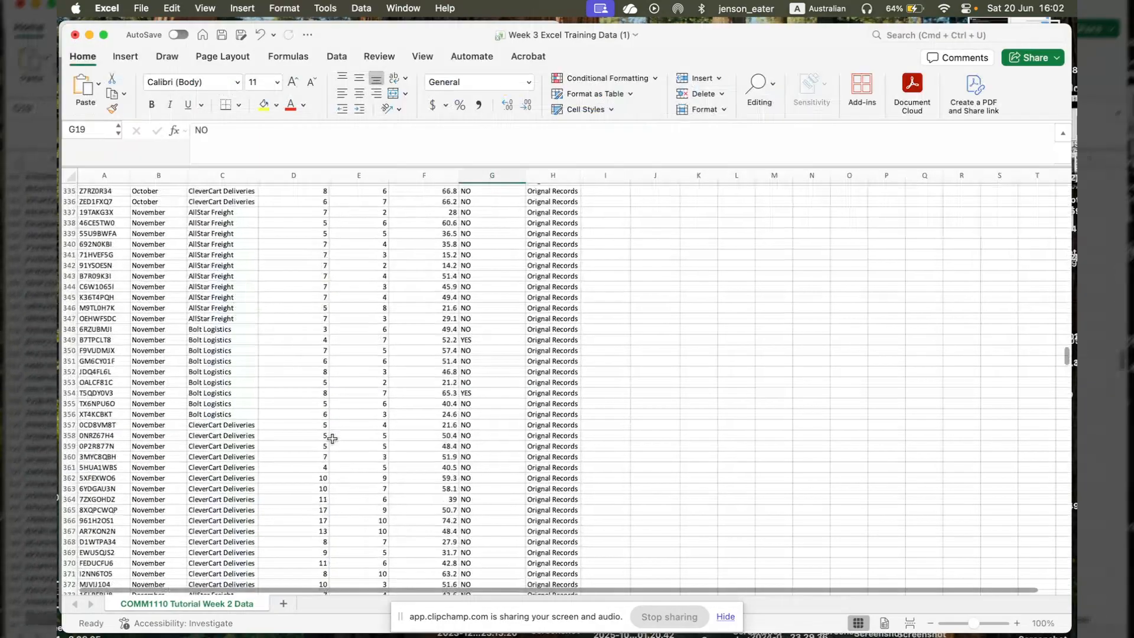
{"action": "scroll", "coordinate": [332, 438], "scroll_direction": "down", "scroll_amount": 7}
{"action": "scroll", "coordinate": [331, 438], "scroll_direction": "down", "scroll_amount": 20}
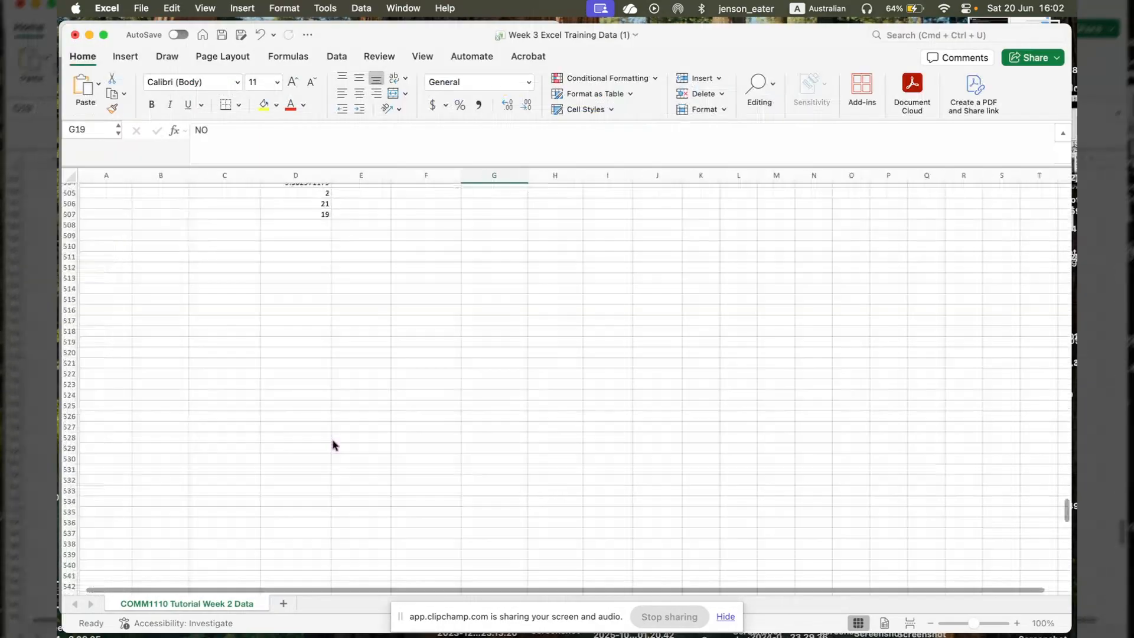
{"action": "scroll", "coordinate": [333, 445], "scroll_direction": "down", "scroll_amount": 8}
{"action": "scroll", "coordinate": [333, 444], "scroll_direction": "up", "scroll_amount": 14}
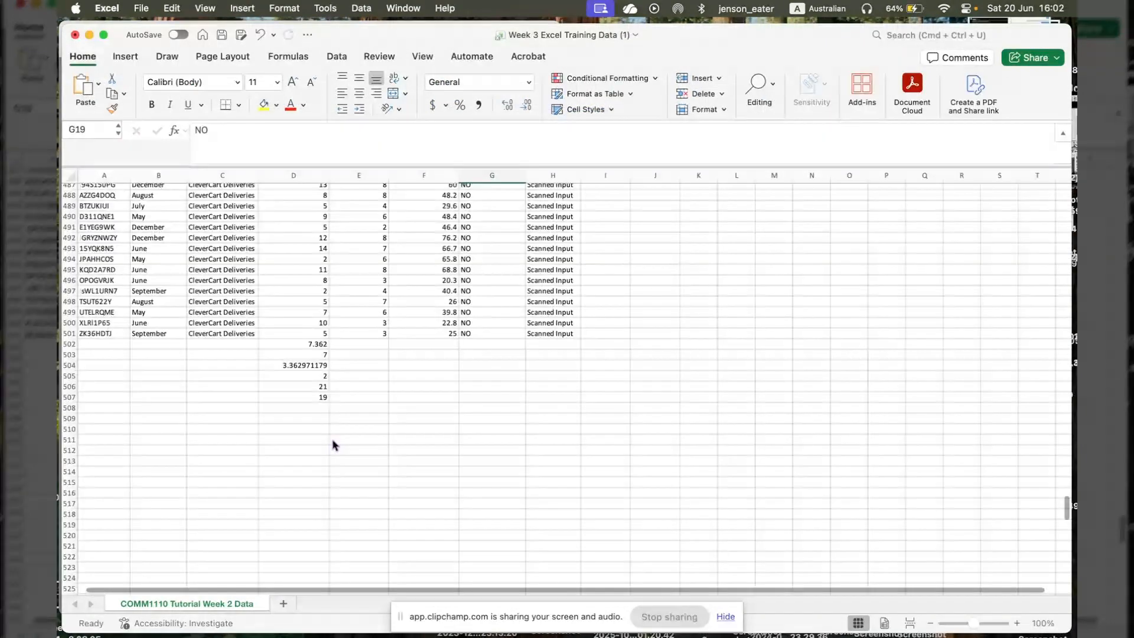
{"action": "left_click", "coordinate": [276, 260]}
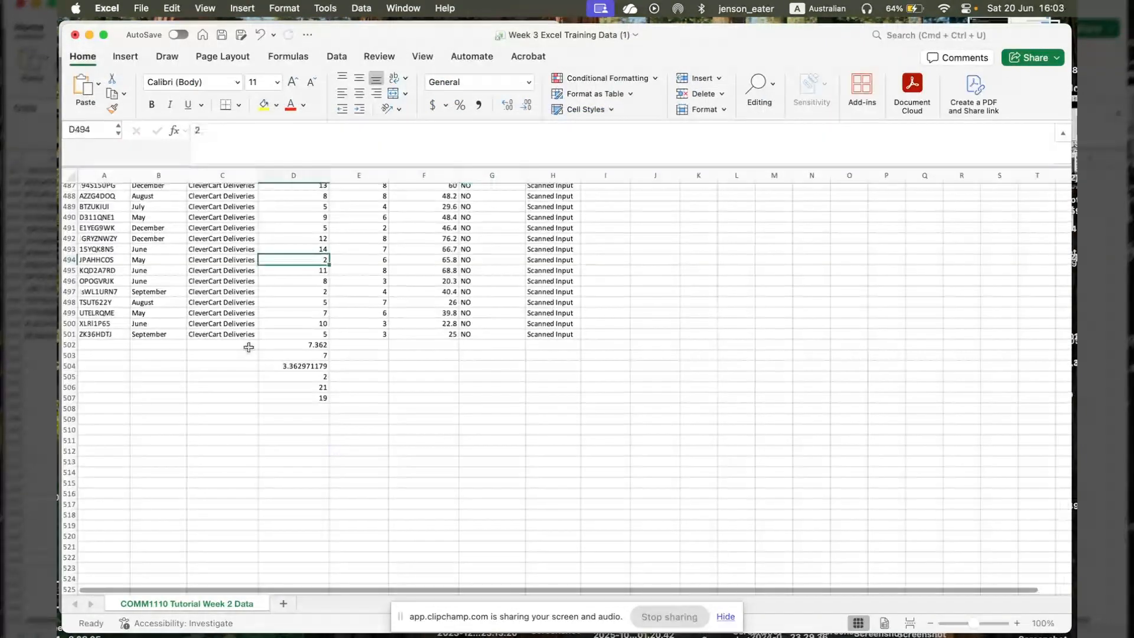
{"action": "left_click", "coordinate": [113, 335]}
{"action": "scroll", "coordinate": [418, 302], "scroll_direction": "up", "scroll_amount": 20}
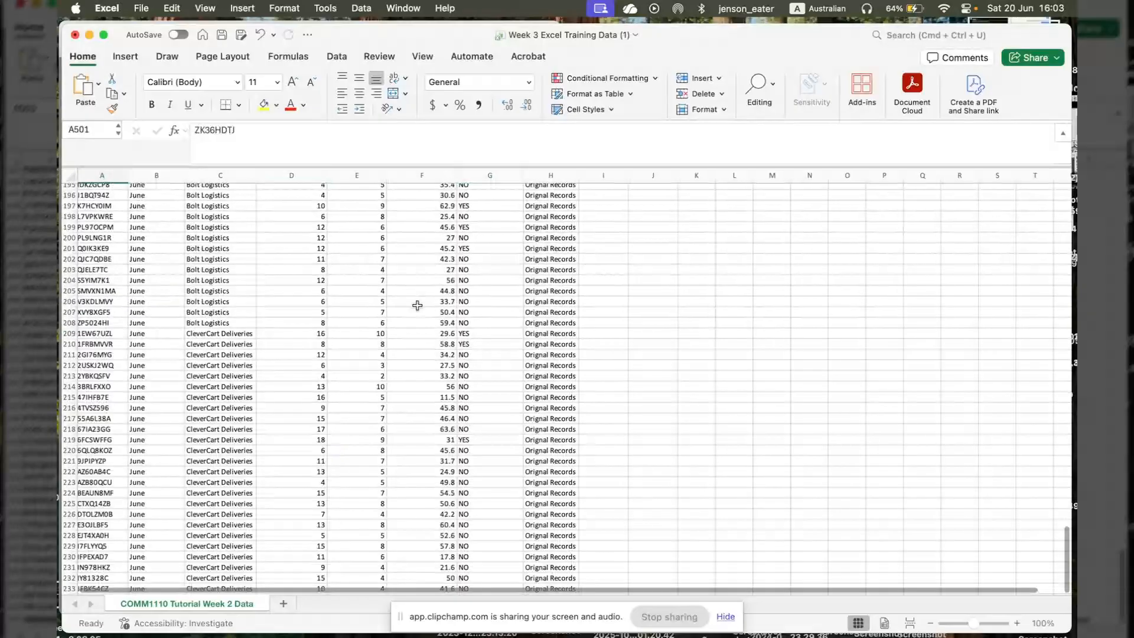
{"action": "scroll", "coordinate": [418, 306], "scroll_direction": "up", "scroll_amount": 20}
{"action": "left_click", "coordinate": [553, 194], "text": "shift"}
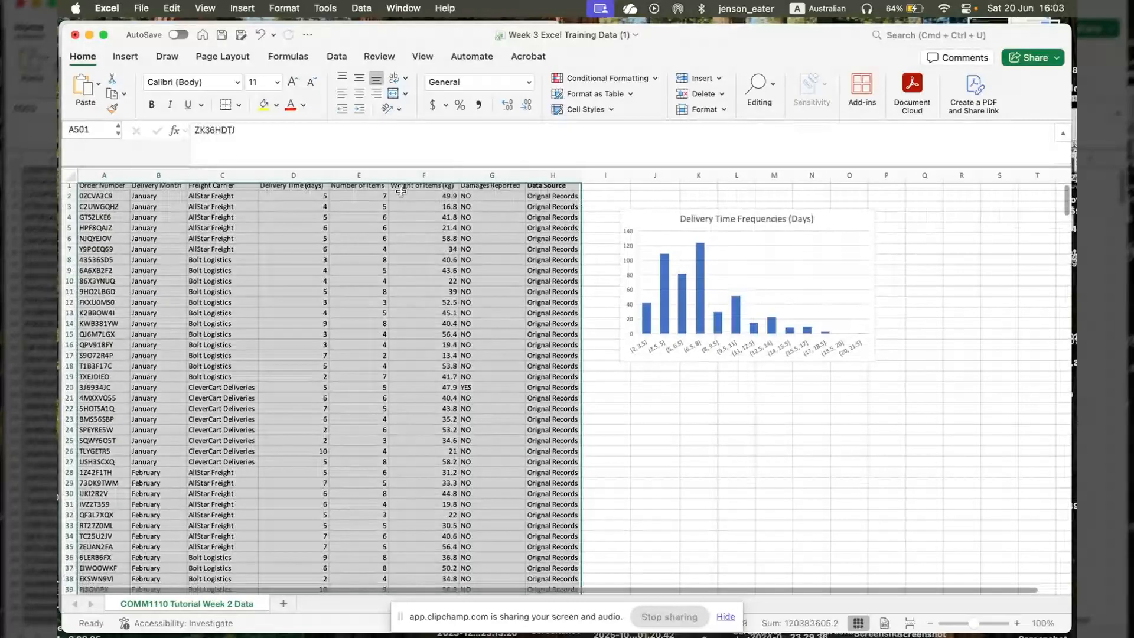
- Create a pivot table from the selected range A1:H501 on a new worksheet
{"action": "left_click", "coordinate": [126, 56]}
{"action": "left_click", "coordinate": [81, 89]}
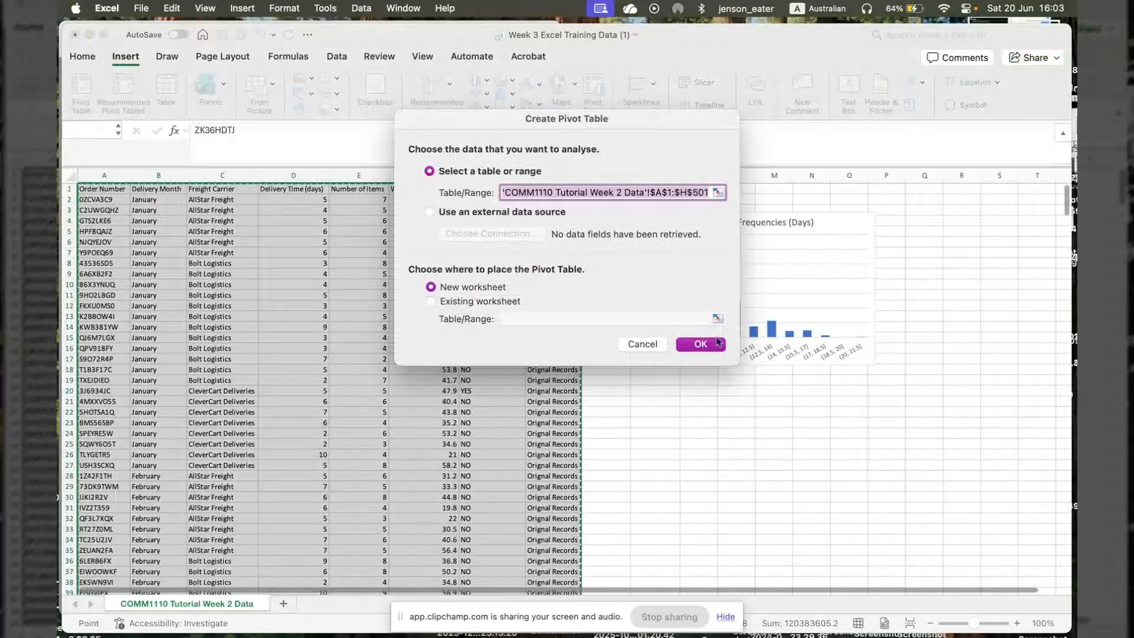
{"action": "left_click", "coordinate": [701, 344]}
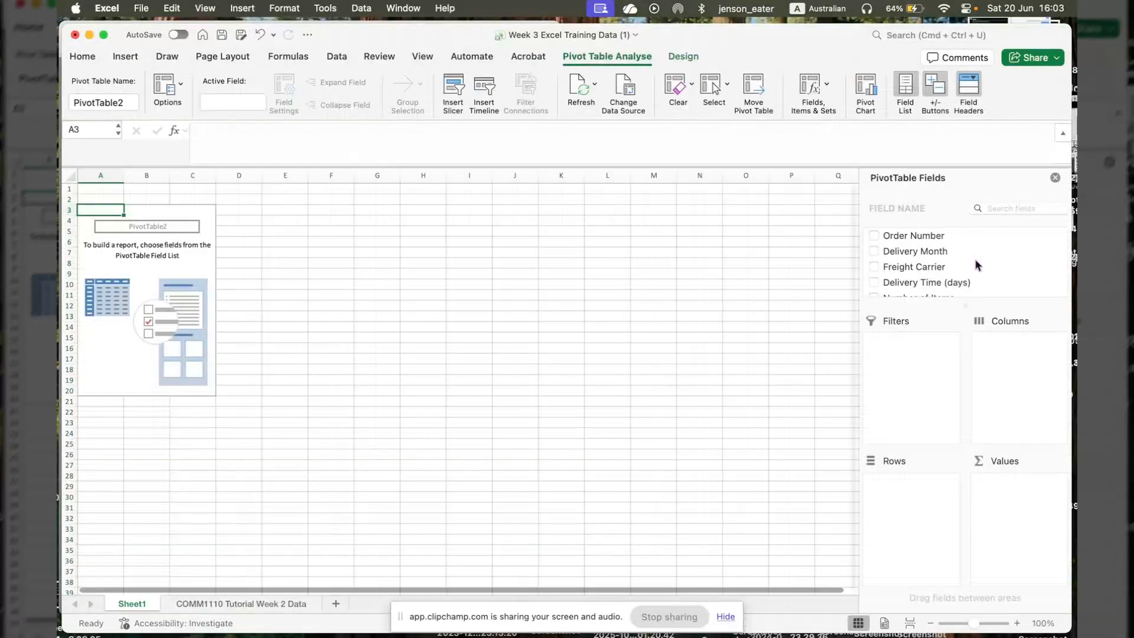
- Lay out the pivot table with Delivery Month as rows, Freight Carrier as columns and Delivery Time (days) as values
{"action": "left_click", "coordinate": [902, 271]}
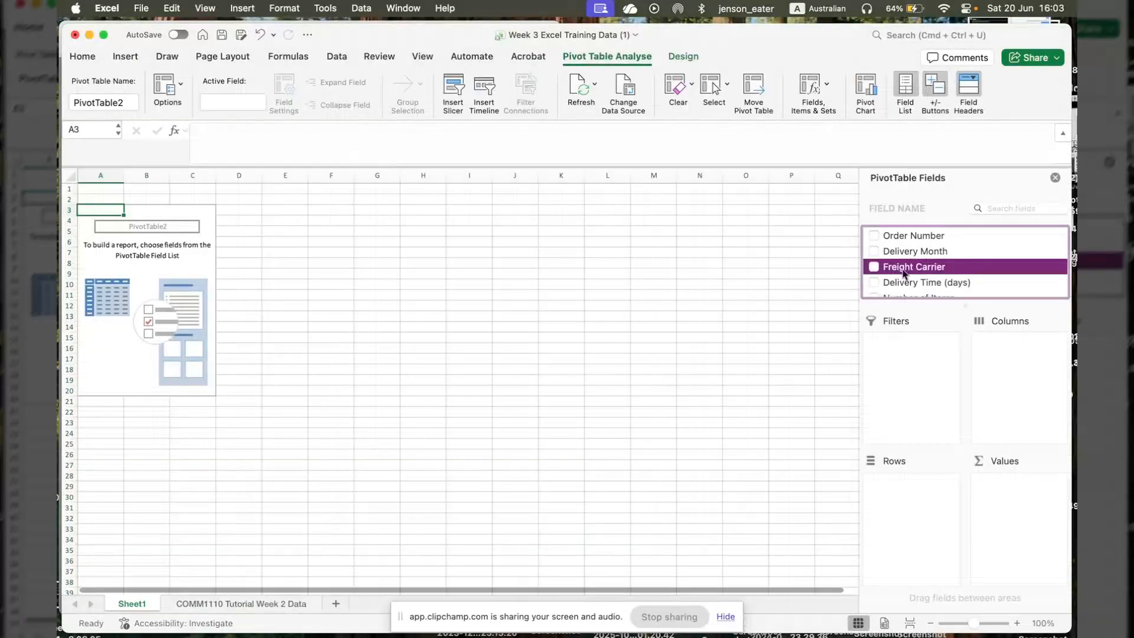
{"action": "left_click", "coordinate": [874, 267]}
{"action": "scroll", "coordinate": [885, 284], "scroll_direction": "down", "scroll_amount": 3}
{"action": "scroll", "coordinate": [884, 285], "scroll_direction": "up", "scroll_amount": 3}
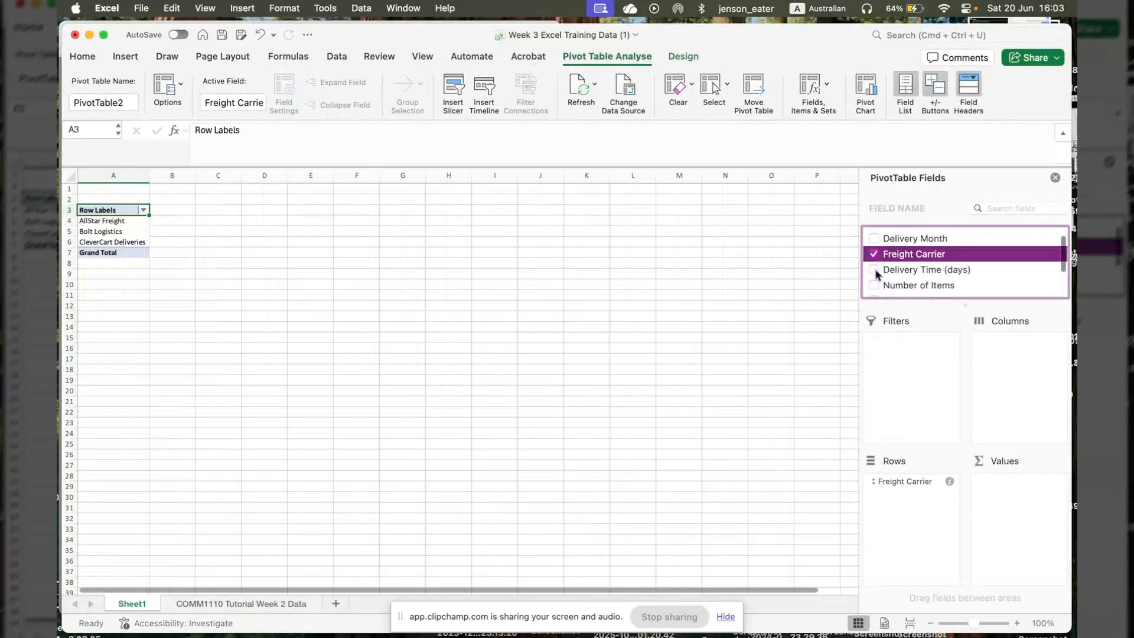
{"action": "left_click", "coordinate": [875, 270]}
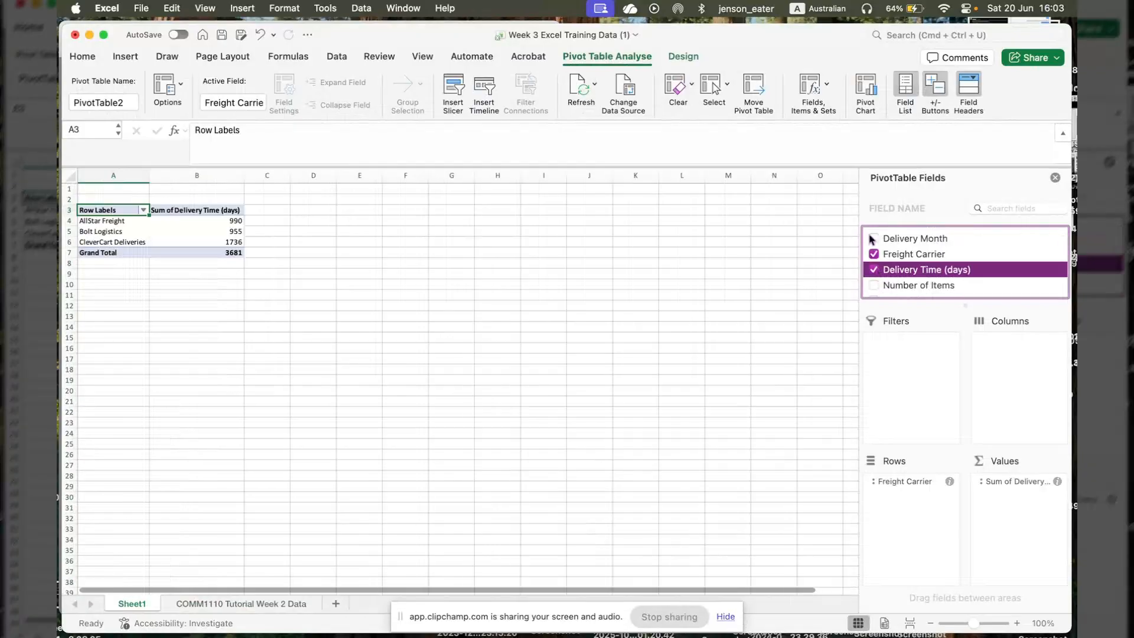
{"action": "left_click", "coordinate": [873, 239]}
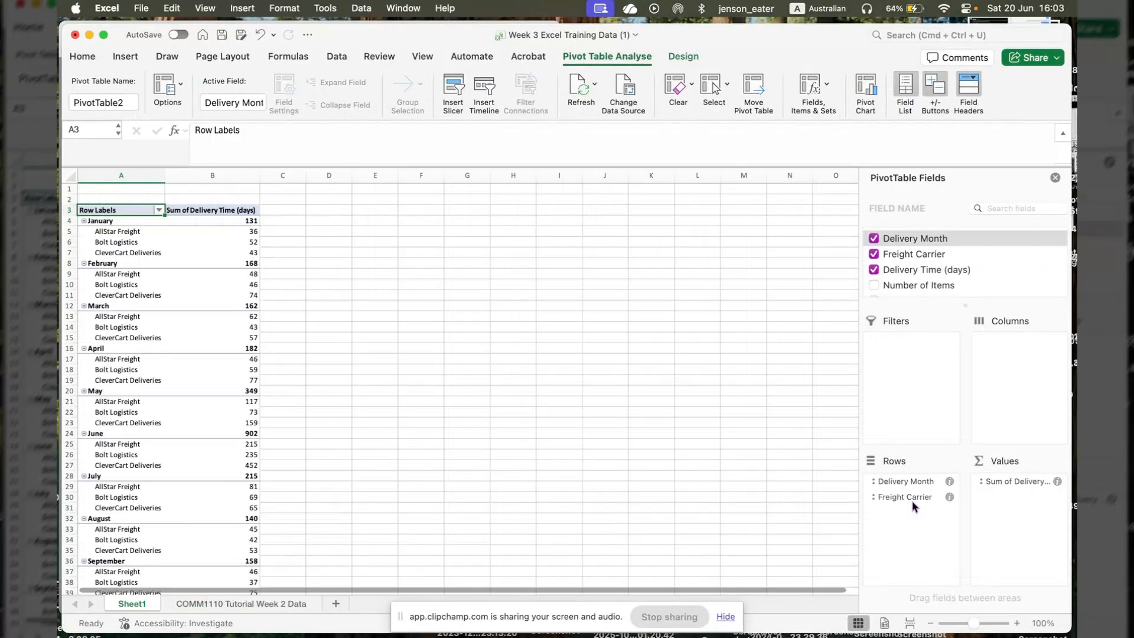
{"action": "left_click_drag", "start_coordinate": [913, 502], "coordinate": [1013, 354]}
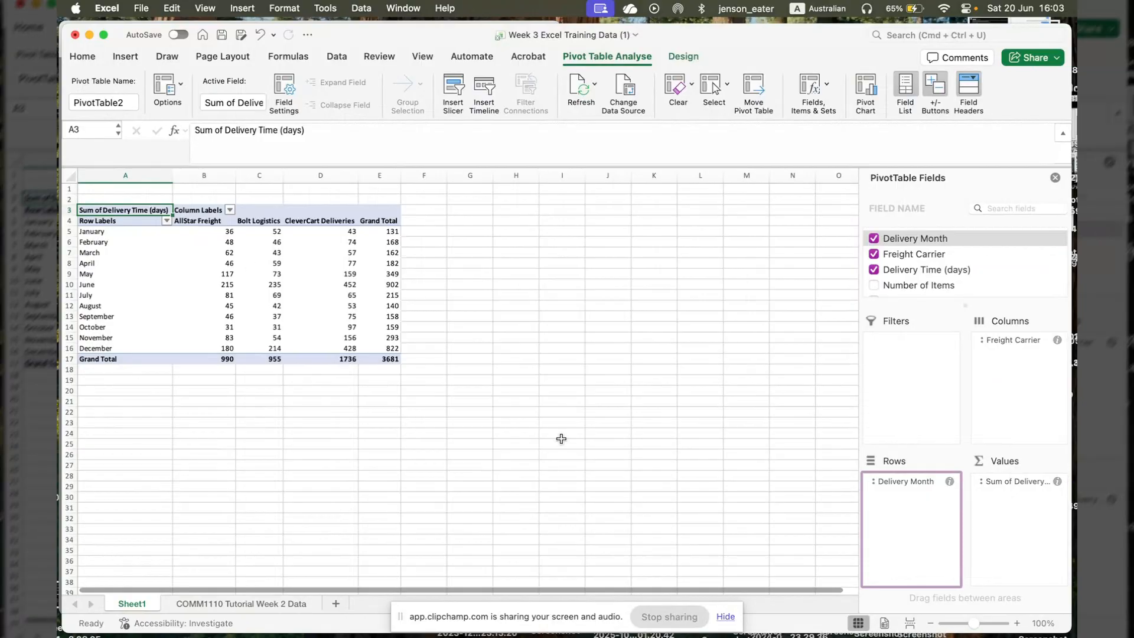
- Summarise the pivot table's Delivery Time (days) values by Average
{"action": "left_click", "coordinate": [1057, 482]}
{"action": "left_click", "coordinate": [513, 242]}
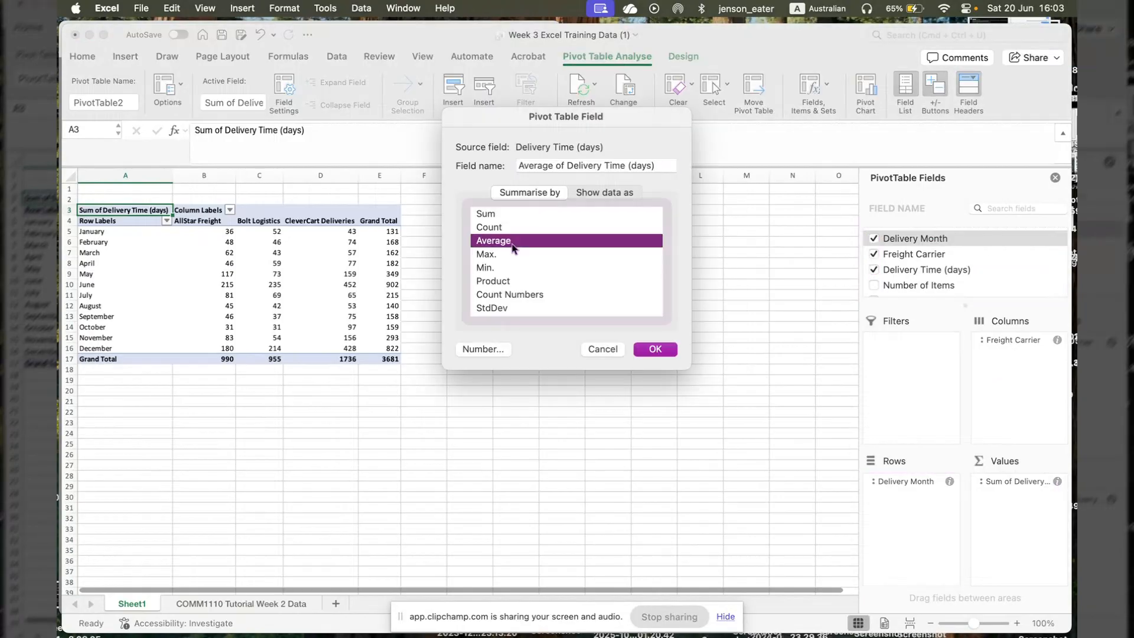
{"action": "left_click", "coordinate": [647, 349]}
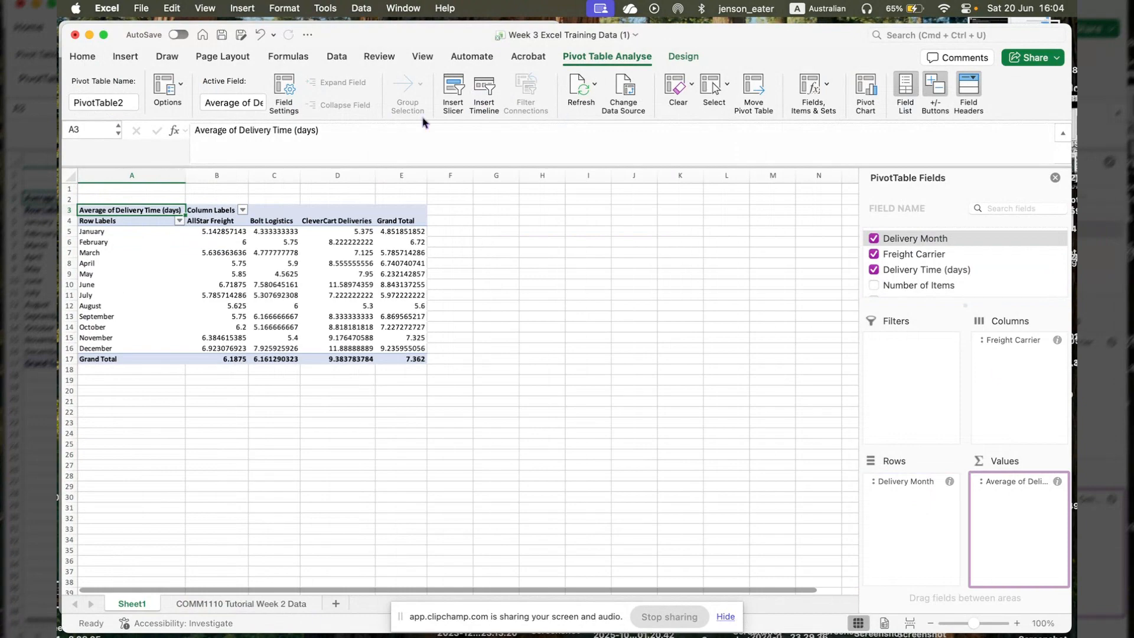
- Insert a 2D clustered column chart from the pivot table and place it beside the table, clear of its data
{"action": "left_click", "coordinate": [127, 57]}
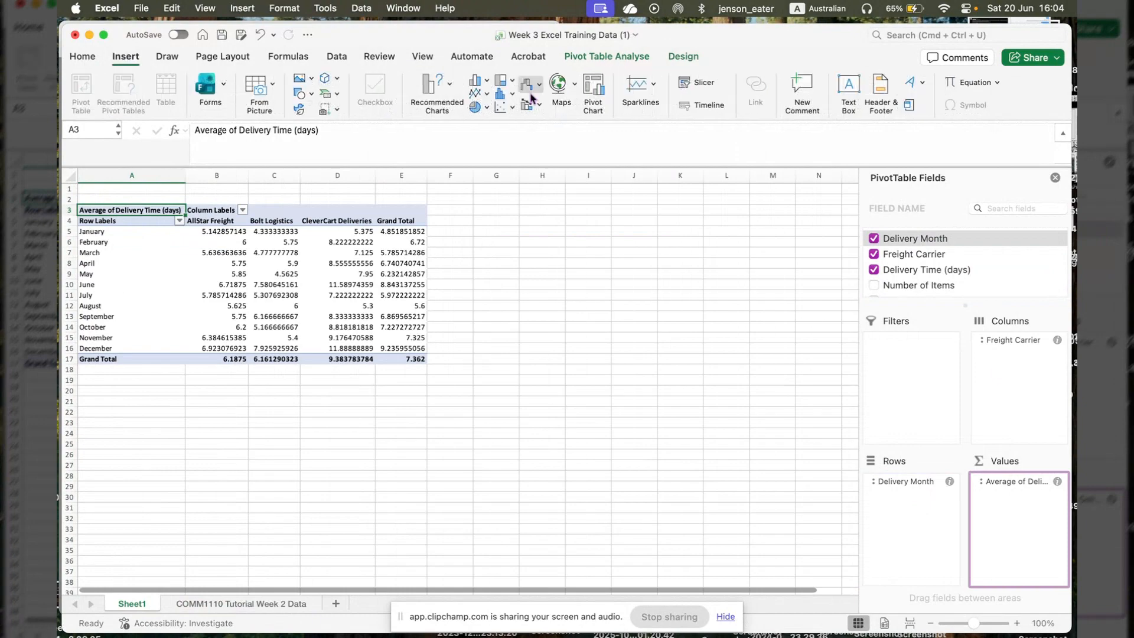
{"action": "left_click", "coordinate": [486, 83]}
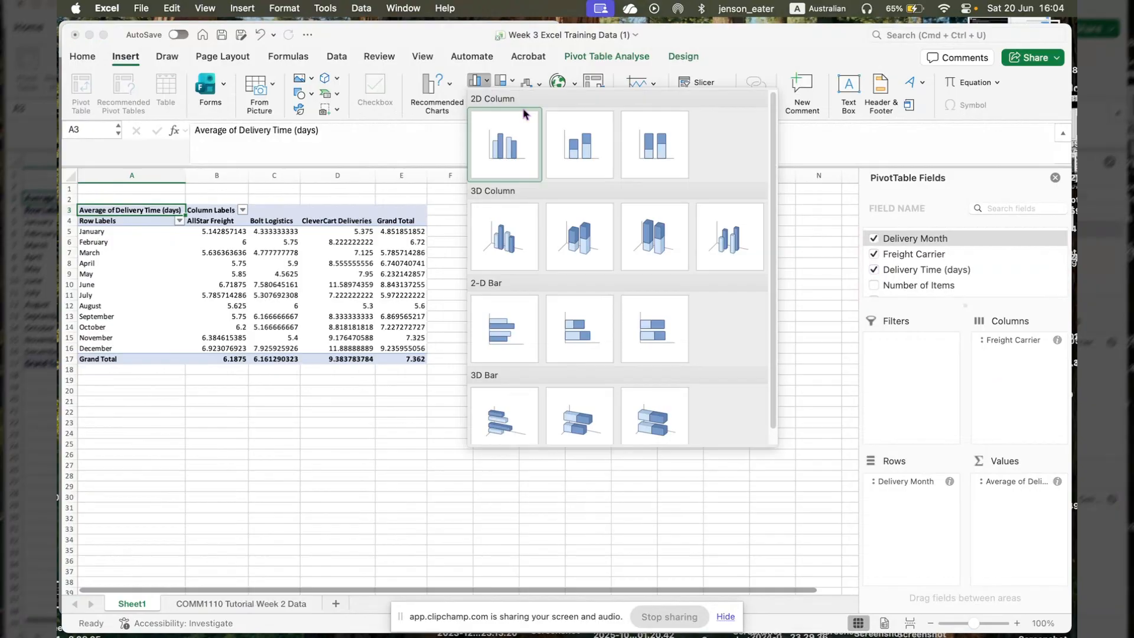
{"action": "left_click", "coordinate": [499, 90]}
{"action": "left_click", "coordinate": [499, 93]}
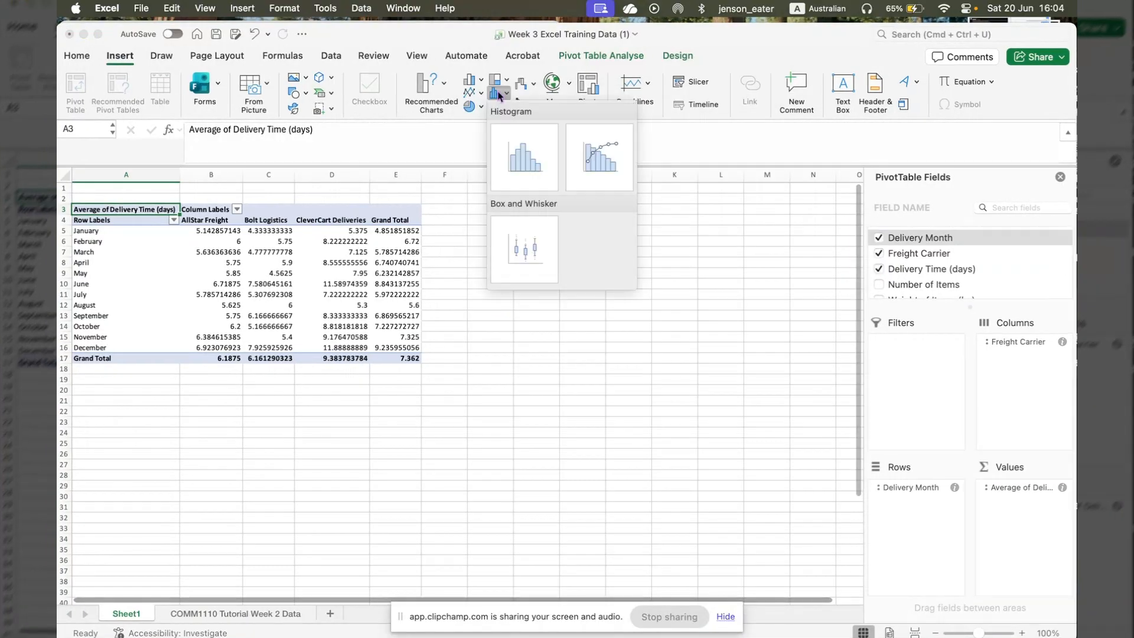
{"action": "left_click", "coordinate": [499, 93]}
{"action": "left_click", "coordinate": [481, 83]}
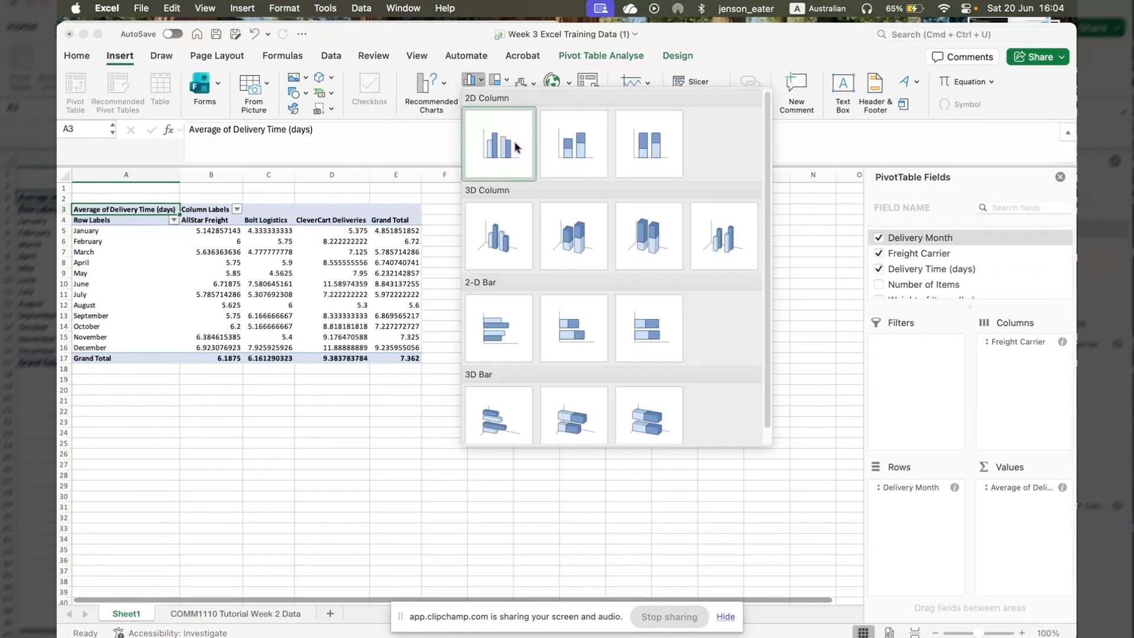
{"action": "left_click", "coordinate": [525, 155]}
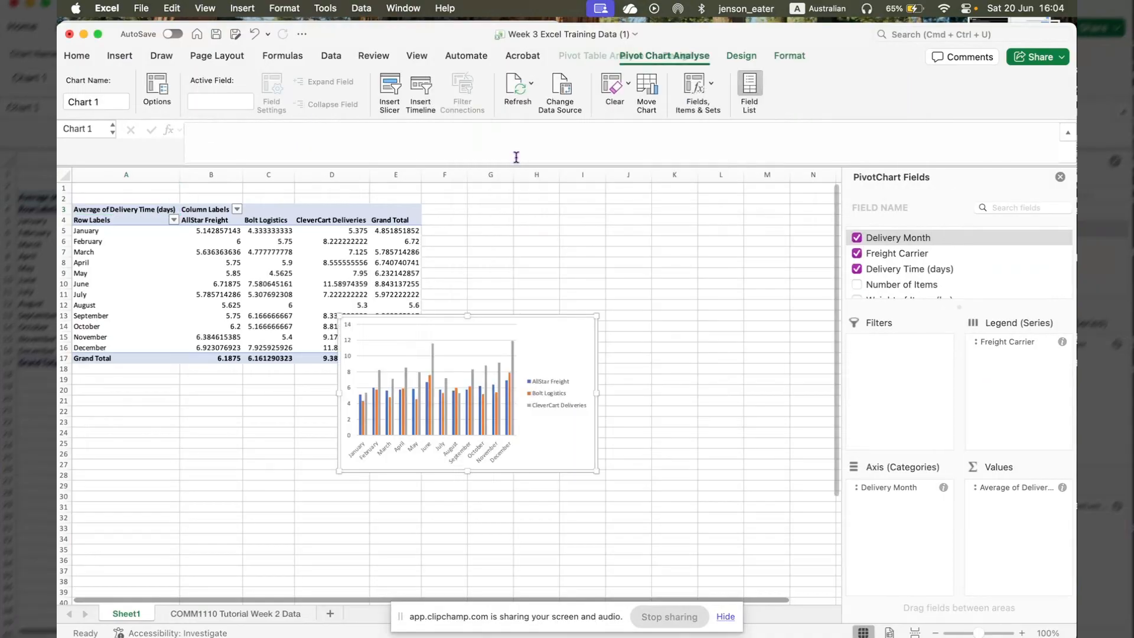
{"action": "left_click_drag", "start_coordinate": [541, 319], "coordinate": [647, 221]}
- Examine the column chart's monthly average delivery times for each freight carrier alongside the pivot table values
{"action": "scroll", "coordinate": [528, 313], "scroll_direction": "up", "scroll_amount": 5}
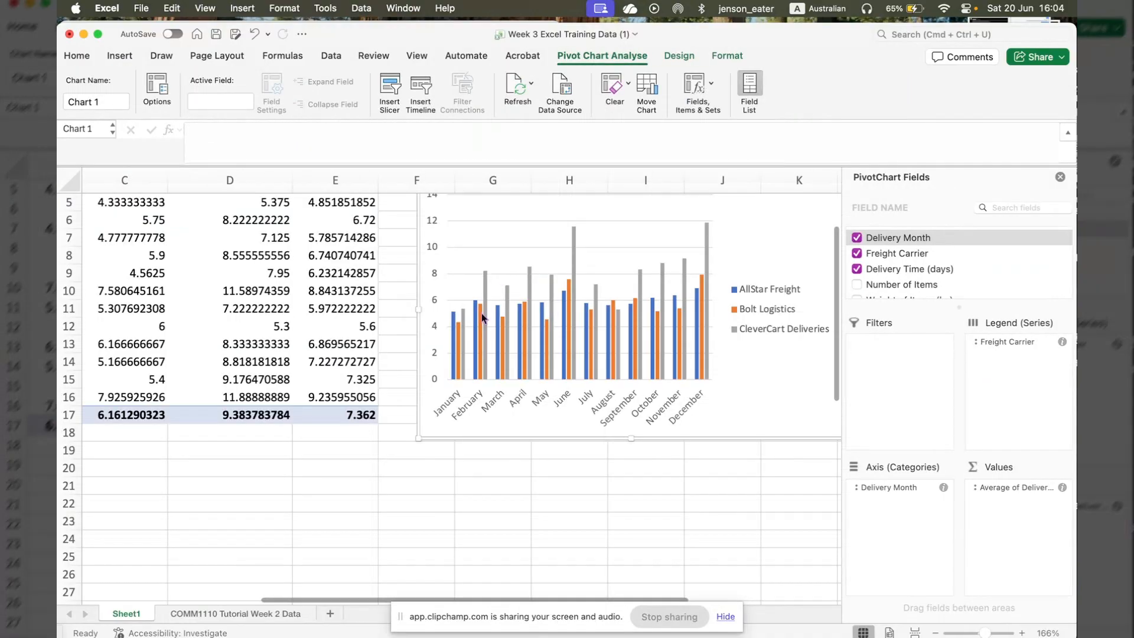
{"action": "scroll", "coordinate": [481, 313], "scroll_direction": "down", "scroll_amount": 1}
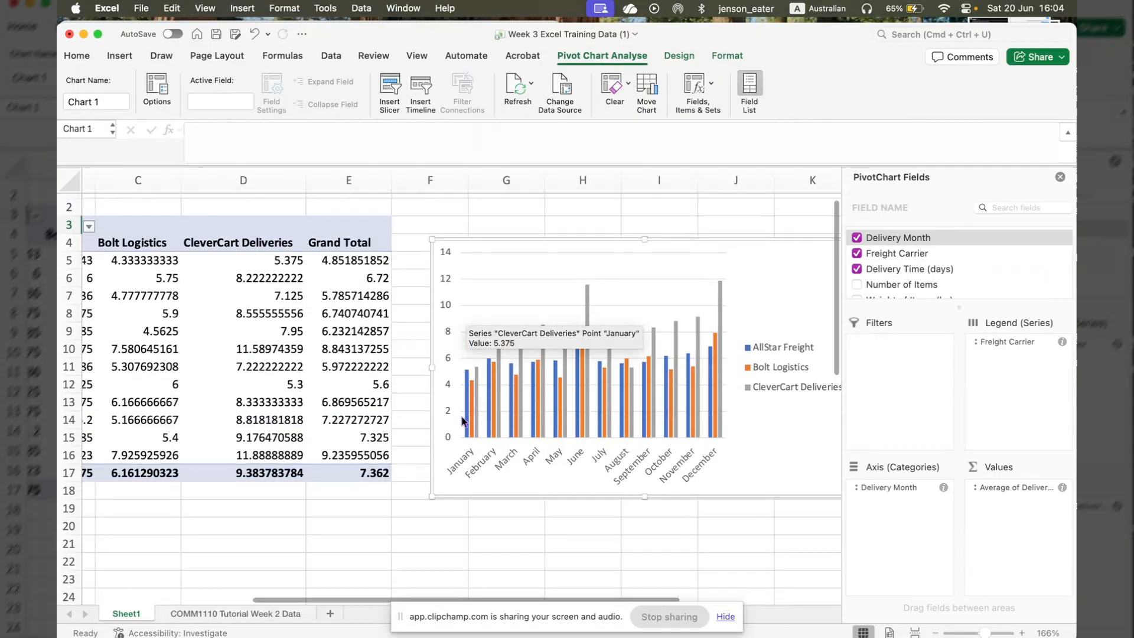
{"action": "scroll", "coordinate": [344, 387], "scroll_direction": "left", "scroll_amount": 4}
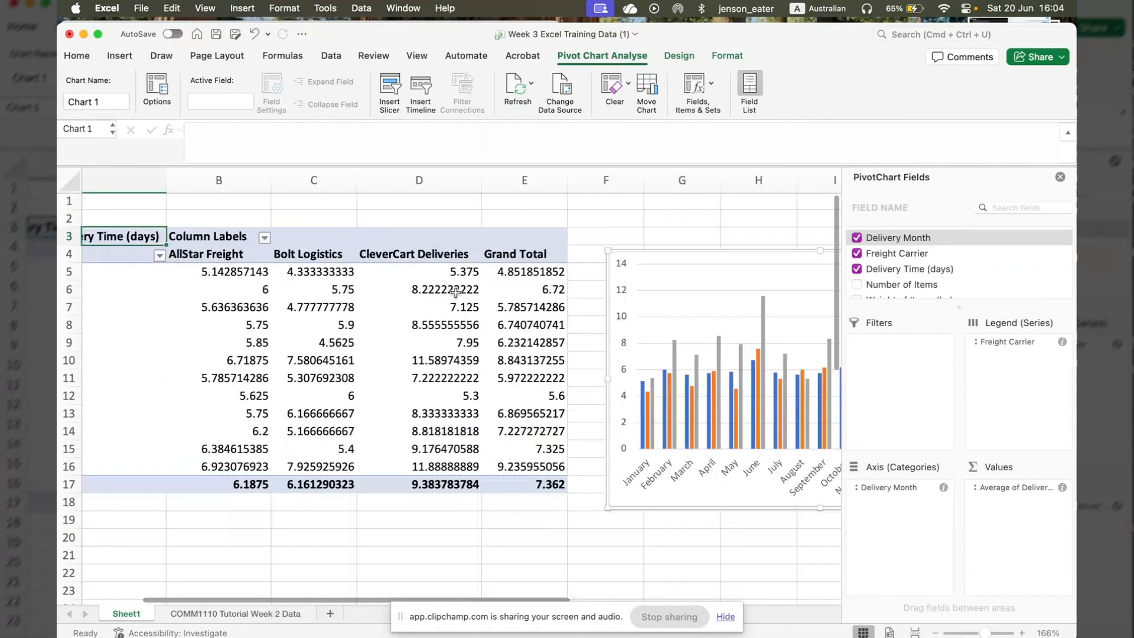
{"action": "scroll", "coordinate": [455, 291], "scroll_direction": "right", "scroll_amount": 3}
{"action": "scroll", "coordinate": [456, 292], "scroll_direction": "down", "scroll_amount": 1}
{"action": "scroll", "coordinate": [515, 421], "scroll_direction": "right", "scroll_amount": 1}
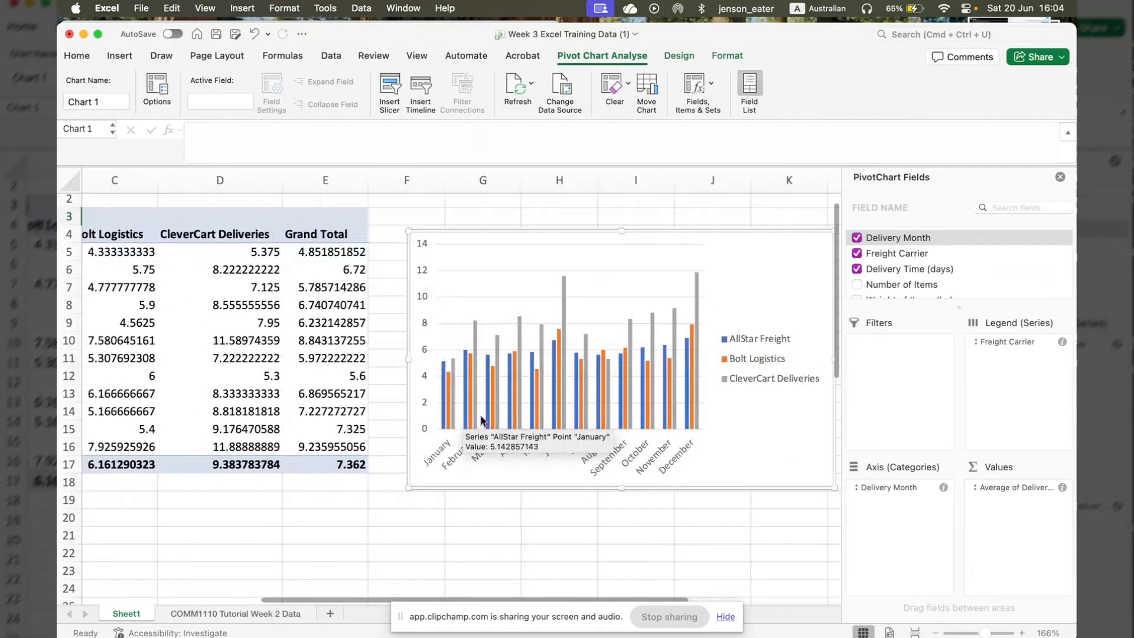
{"action": "mouse_move", "coordinate": [497, 400]}
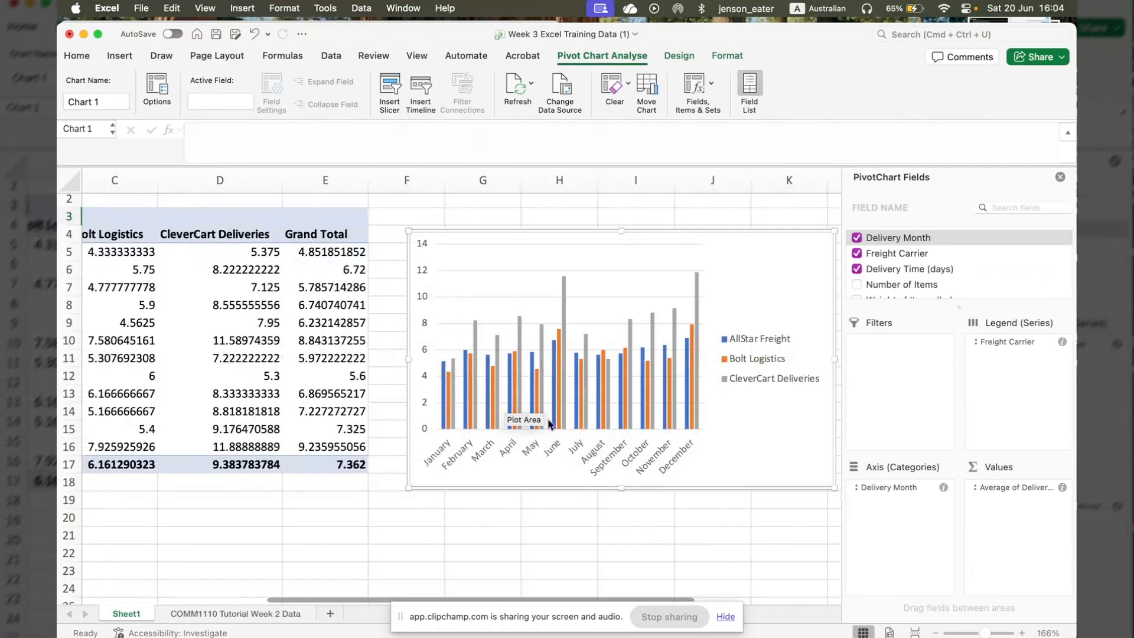
{"action": "scroll", "coordinate": [565, 400], "scroll_direction": "down", "scroll_amount": 5}
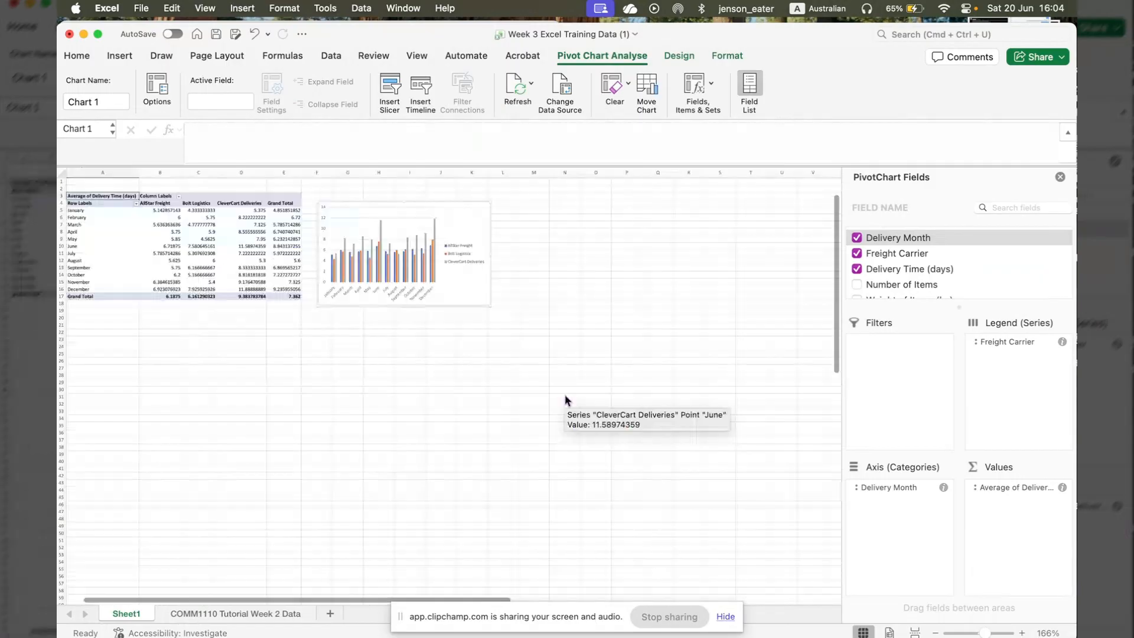
{"action": "scroll", "coordinate": [361, 277], "scroll_direction": "up", "scroll_amount": 5}
{"action": "scroll", "coordinate": [361, 277], "scroll_direction": "down", "scroll_amount": 5}
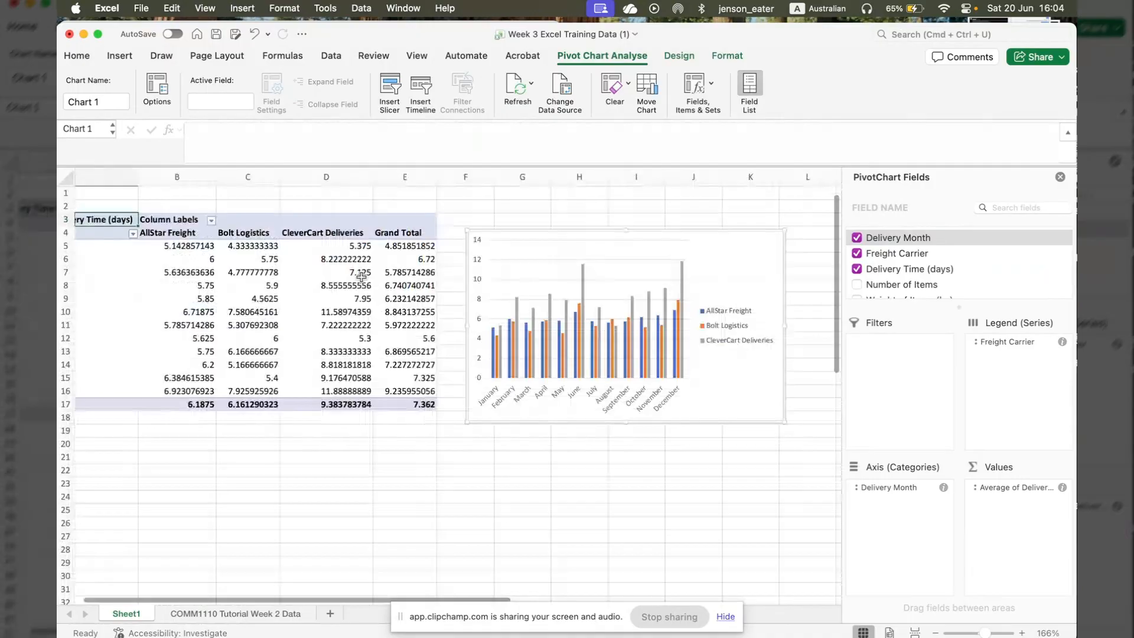